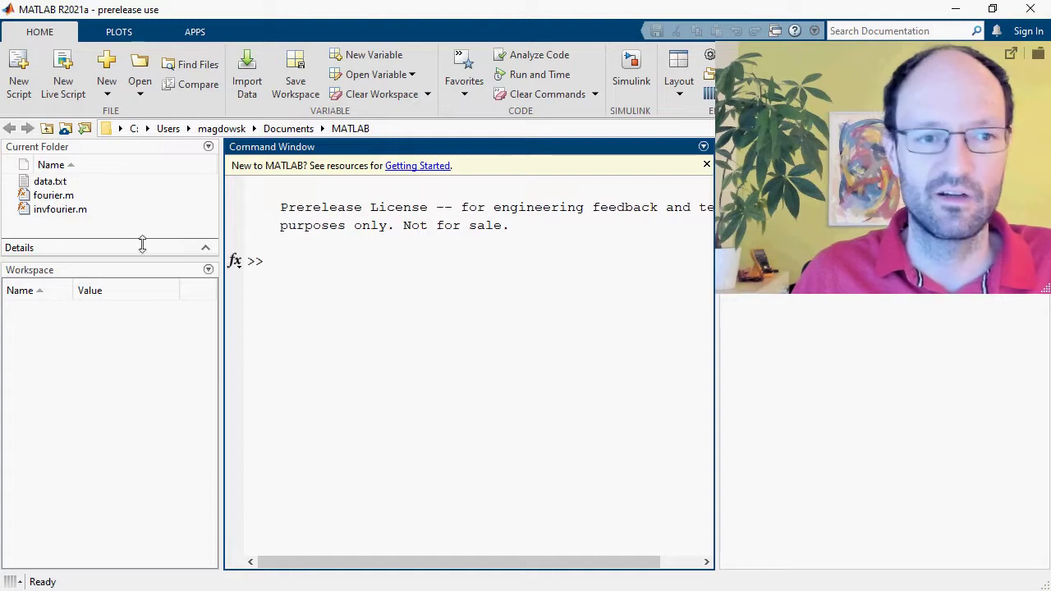
Open data.txt in the editor and highlight its first data lines, 6 to 8.
right_click(49, 182)
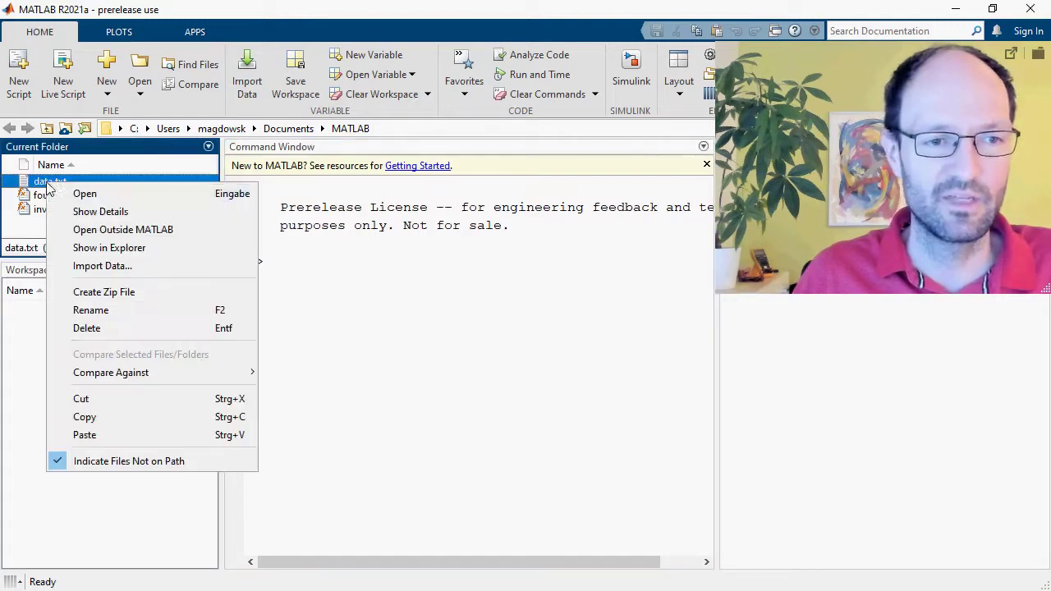
left_click(87, 198)
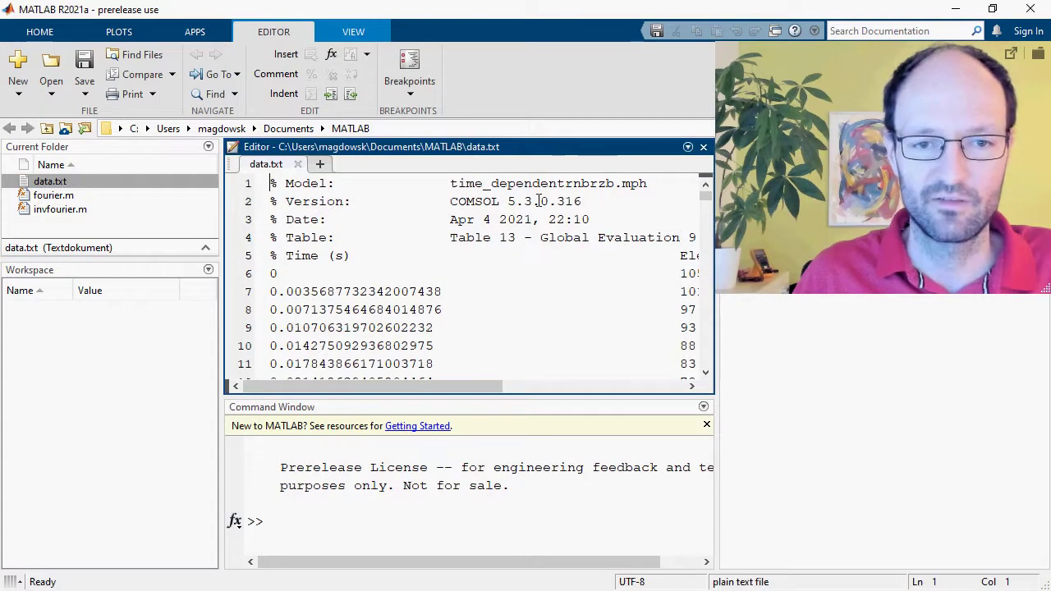
triple_click(269, 277)
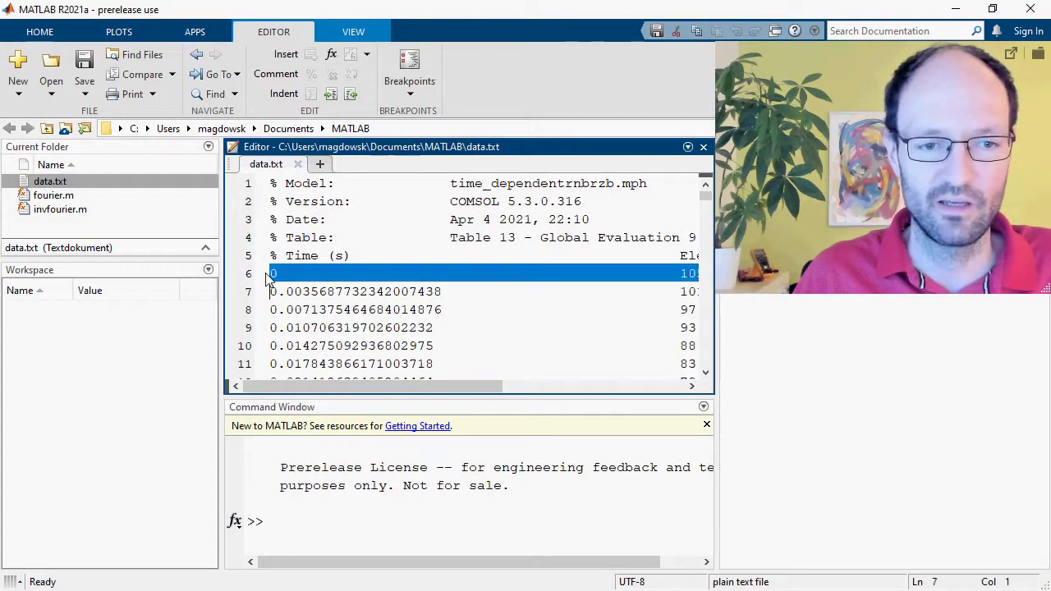
left_click_drag(269, 276, 265, 327)
left_click(316, 328)
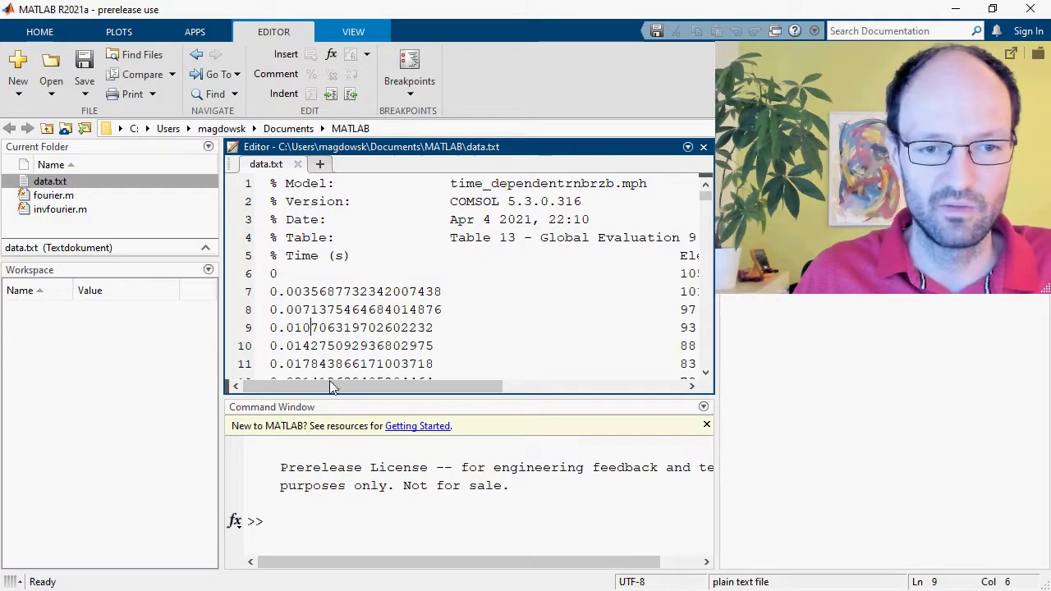
Scroll through data.txt to inspect the time and x-force columns.
left_click_drag(331, 386, 530, 403)
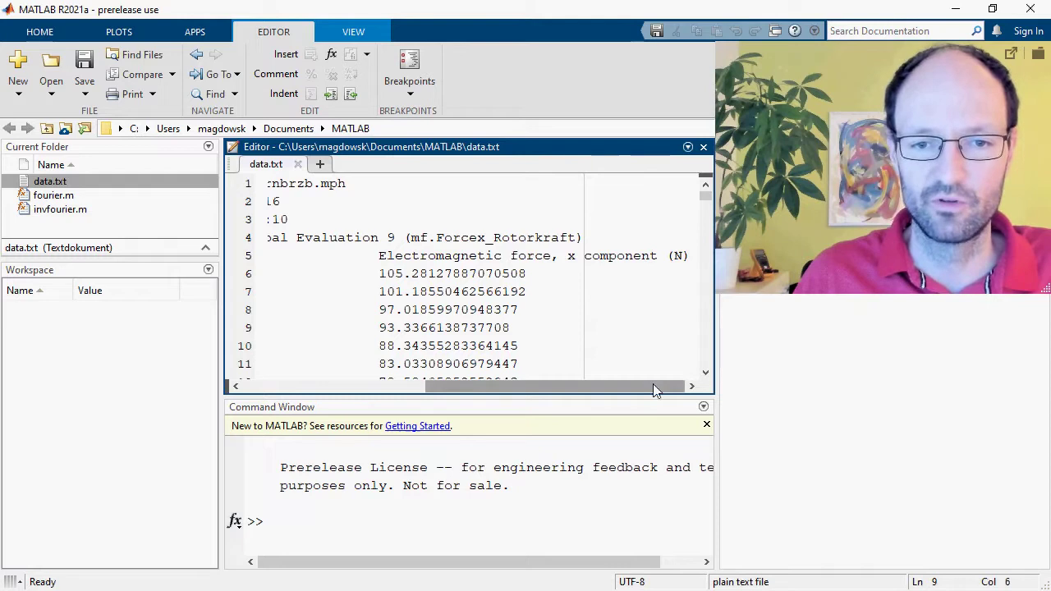
scroll(473, 372, "left", 10)
scroll(473, 372, "right", 5)
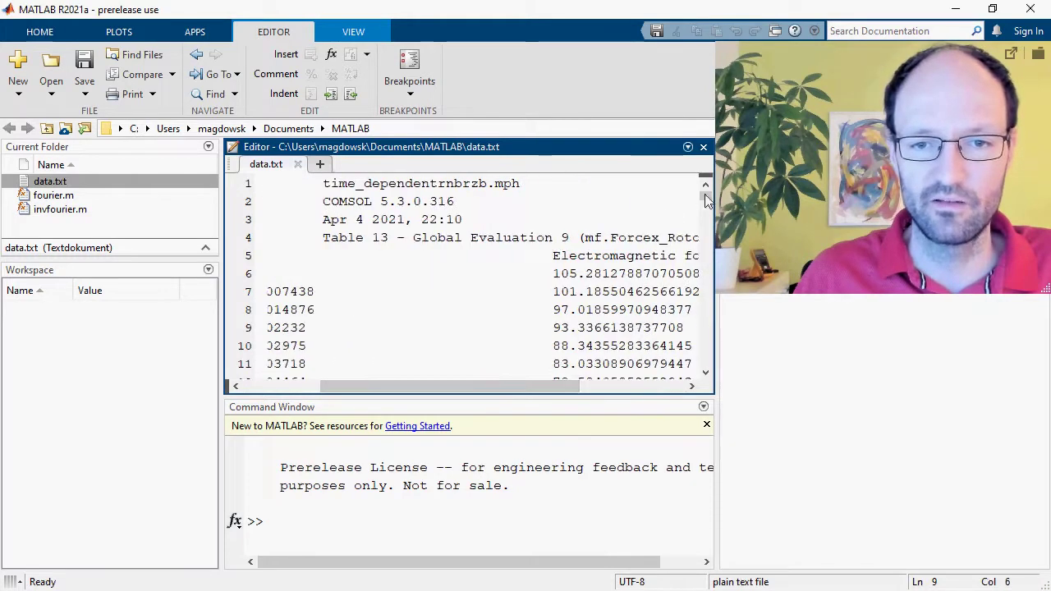
scroll(631, 376, "down", 20)
left_click_drag(521, 386, 364, 386)
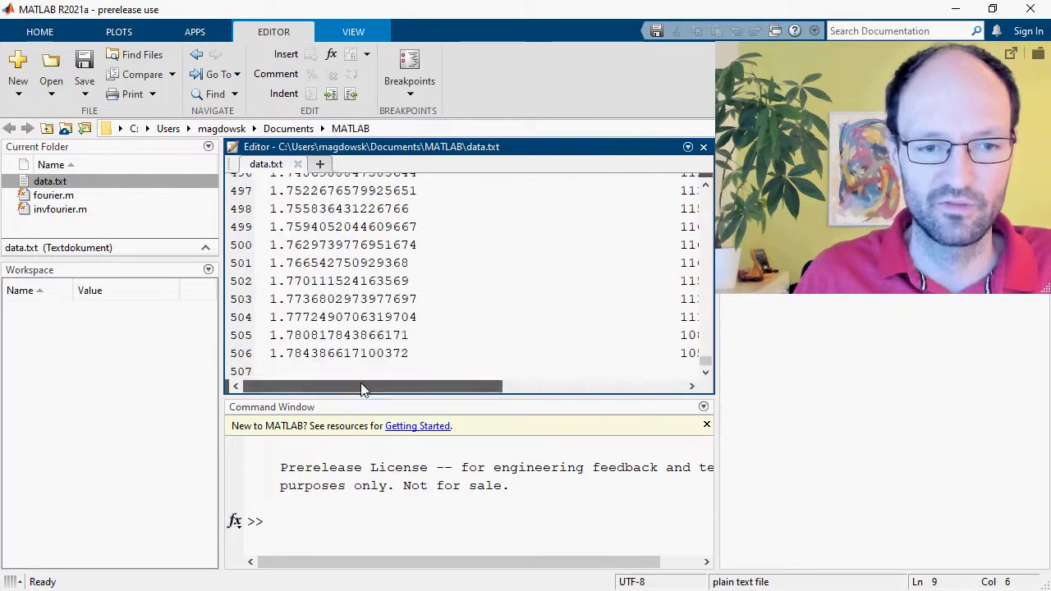
left_click_drag(708, 370, 706, 183)
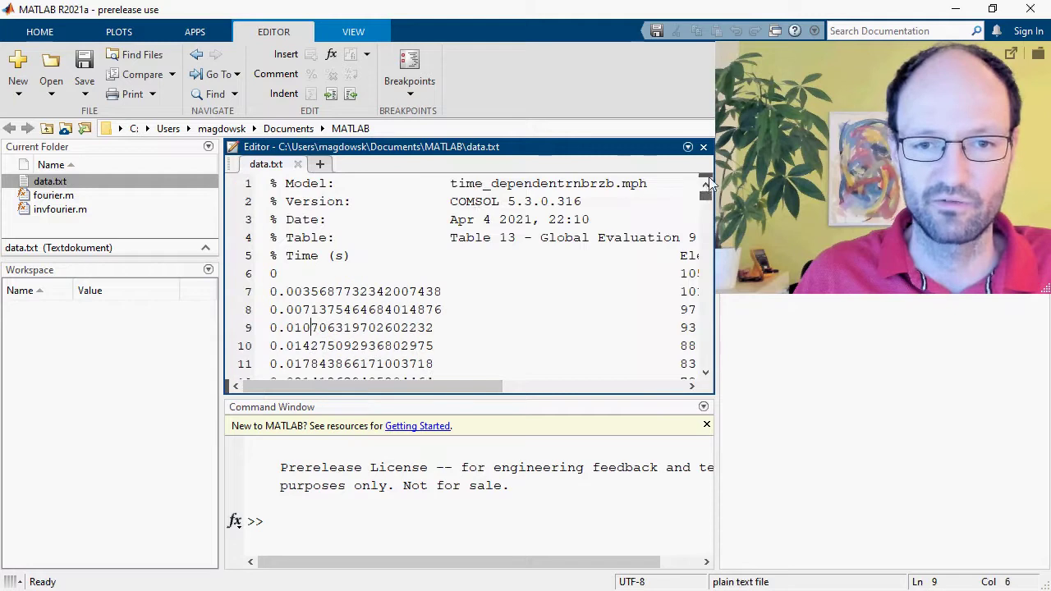
Delete the five header lines at the top of the data file.
left_click(271, 184)
key("shift+Down")
key("shift+Down")
key("shift+Down")
key("shift+Down")
key("shift+Down")
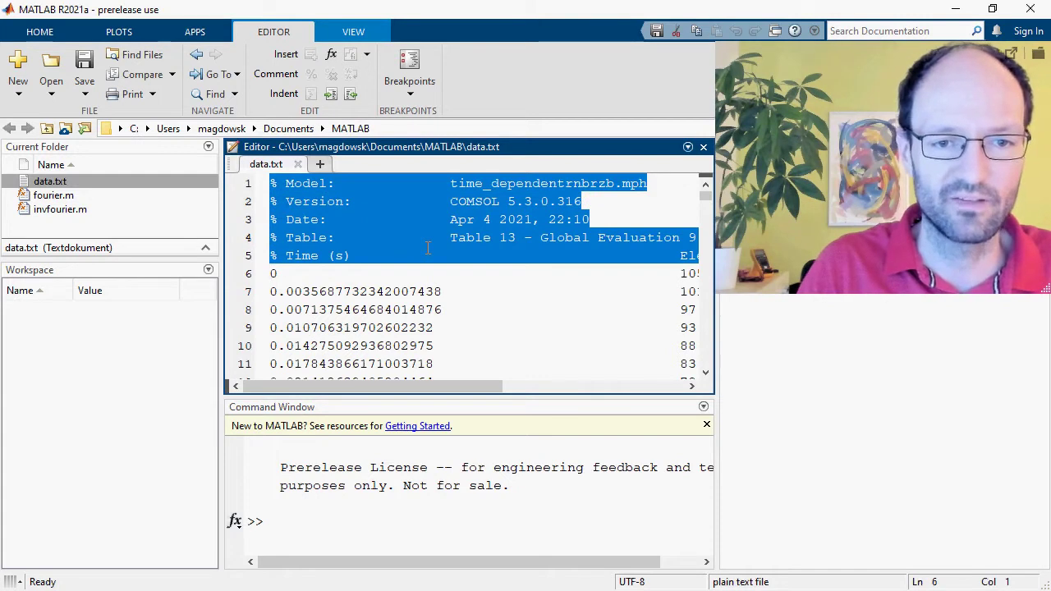
key("Delete")
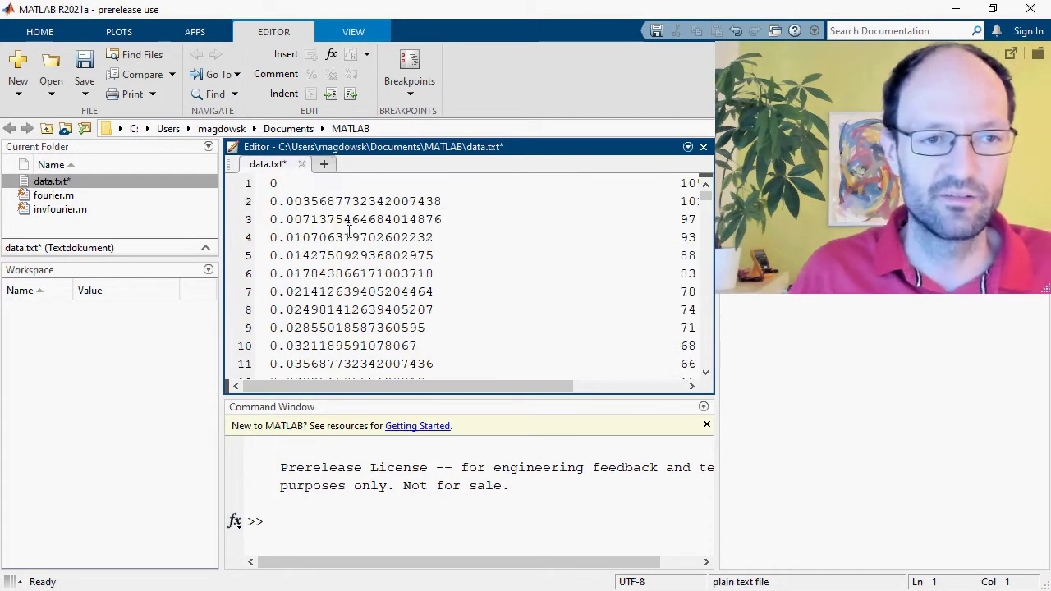
Save the trimmed data as data.dat and close its editor tab.
left_click(84, 90)
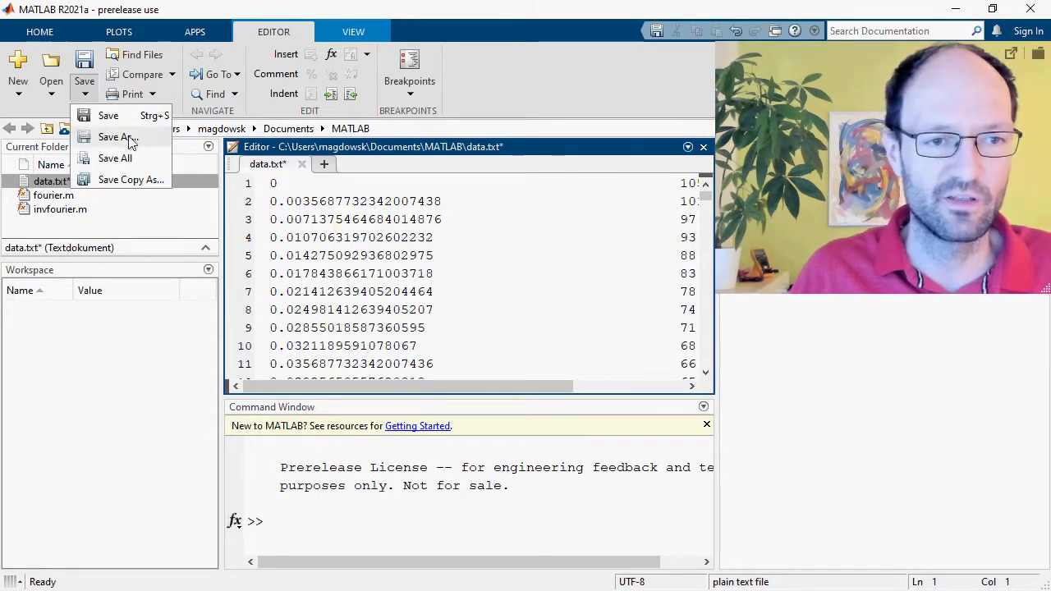
left_click(131, 140)
left_click_drag(391, 506, 462, 507)
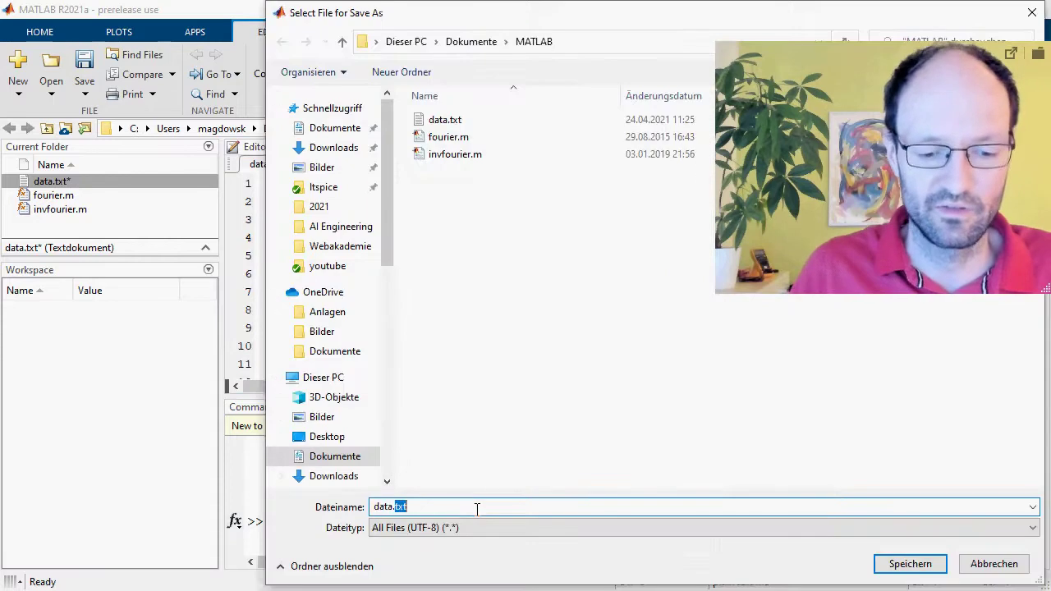
type("dat")
key("Return")
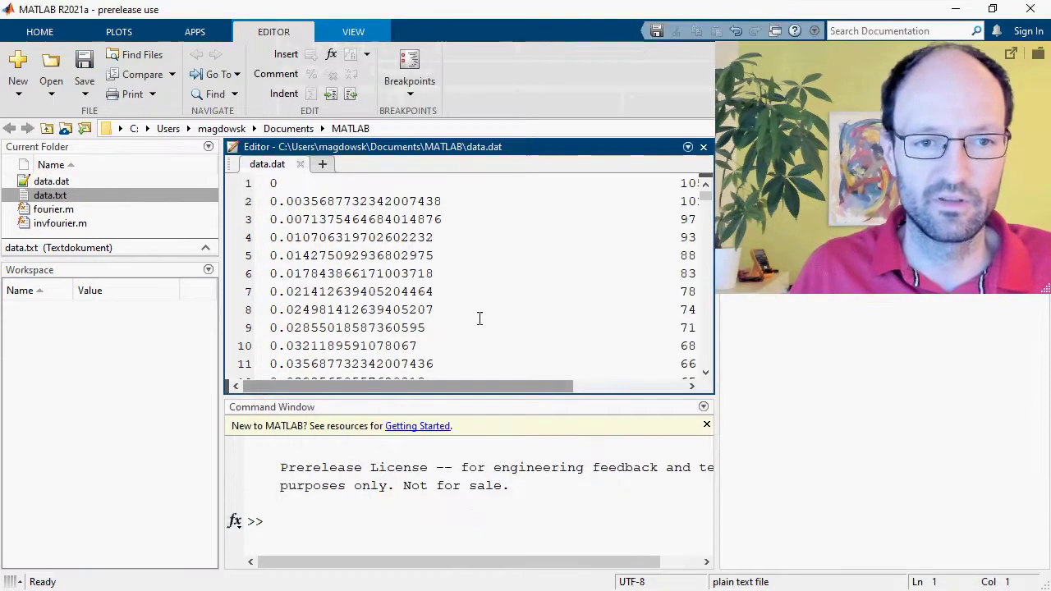
left_click(300, 164)
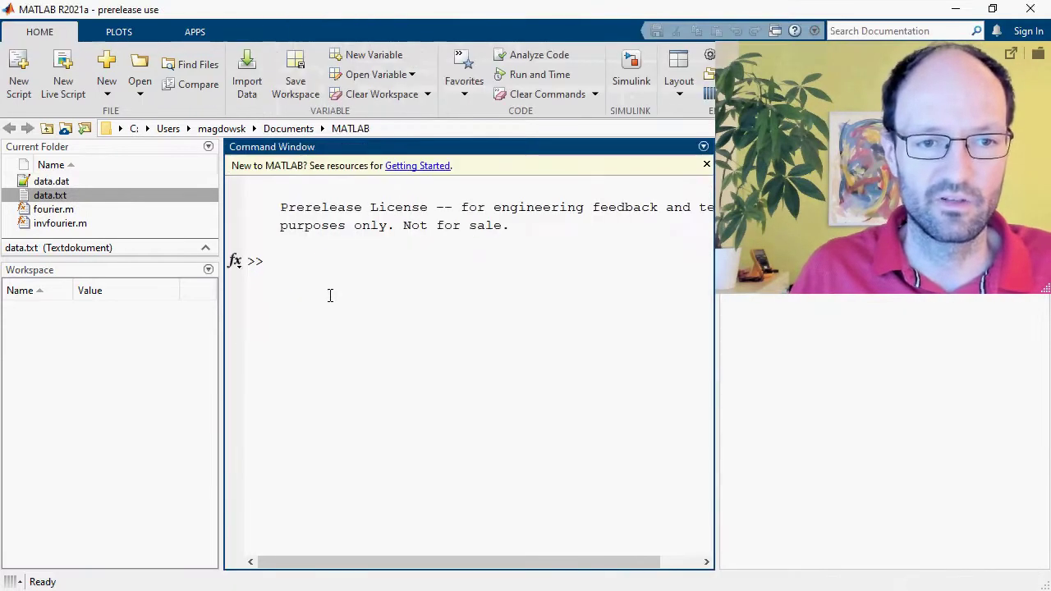
Run rawdata=load('data.dat') to load the 501x2 array, then begin the t assignment.
type("ra")
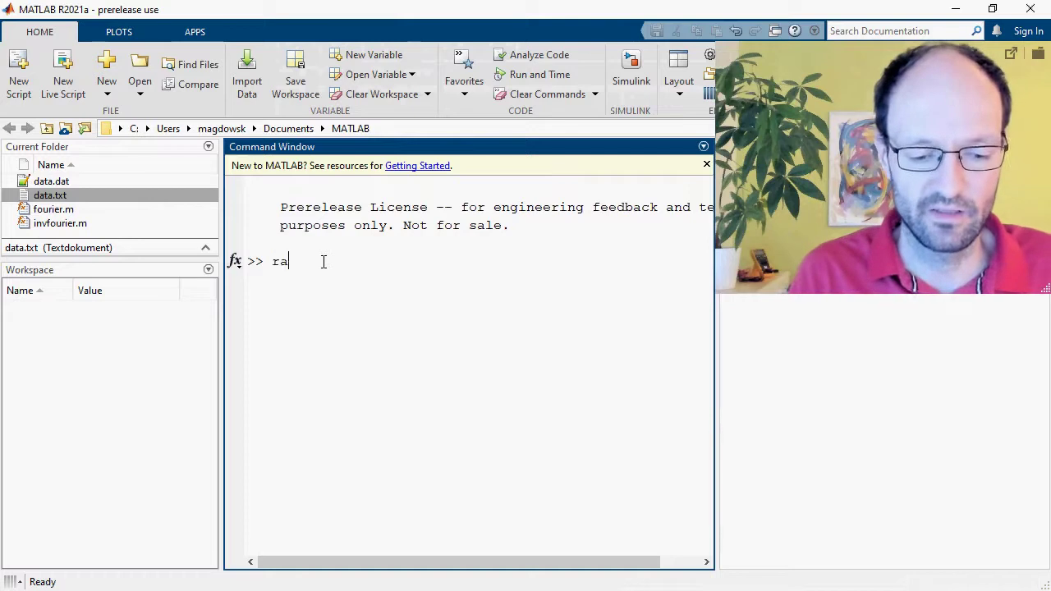
type("wdata=")
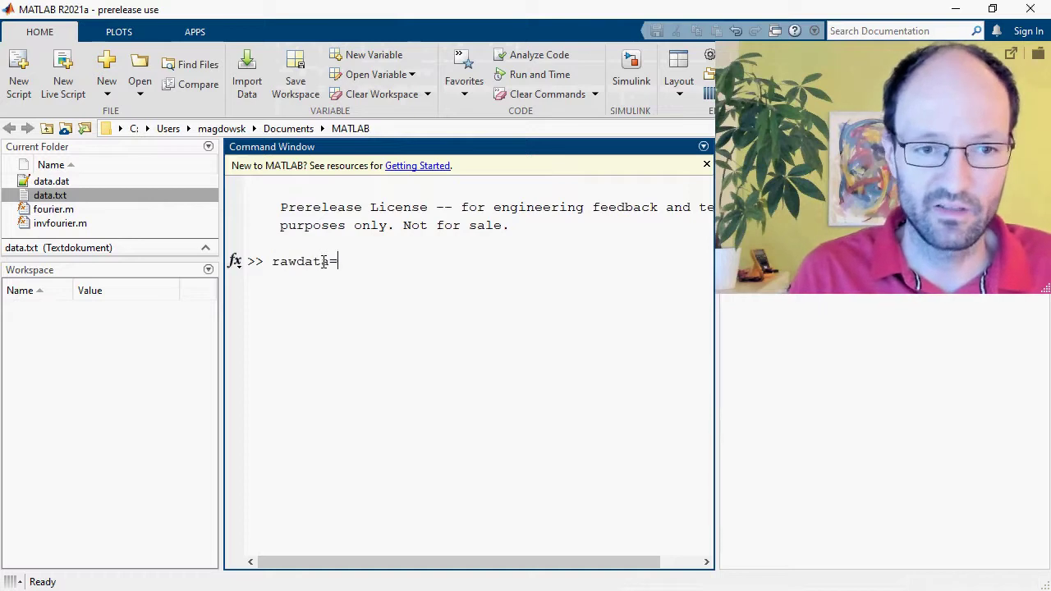
type("load(")
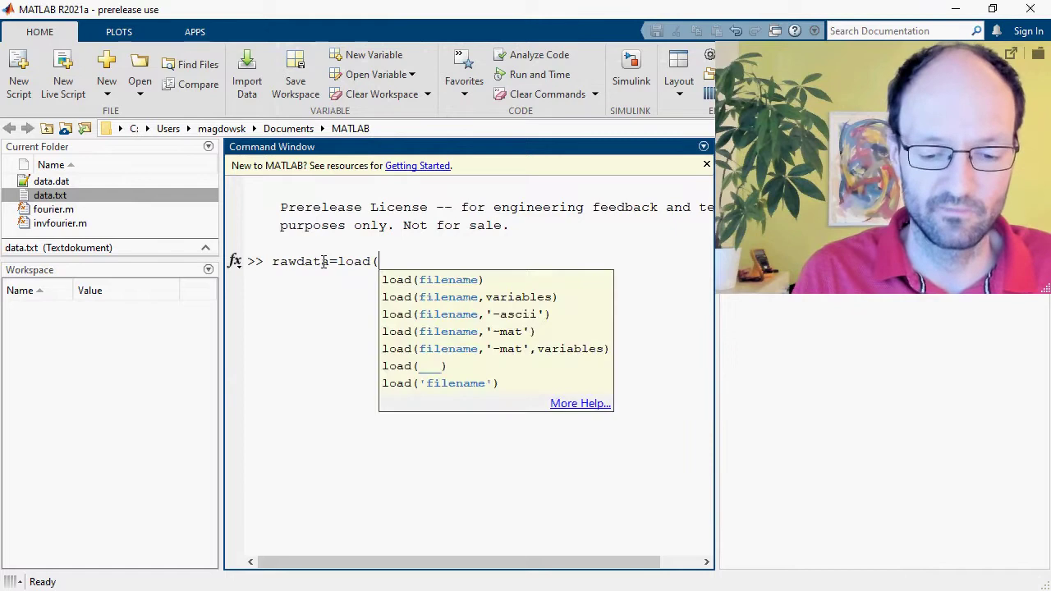
type("'data")
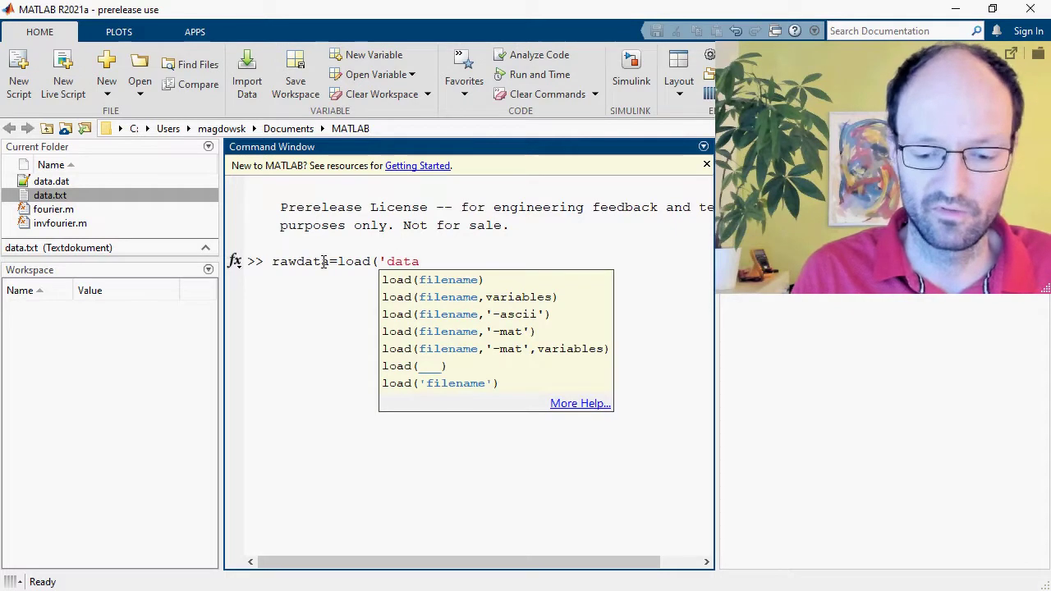
type(".dat');")
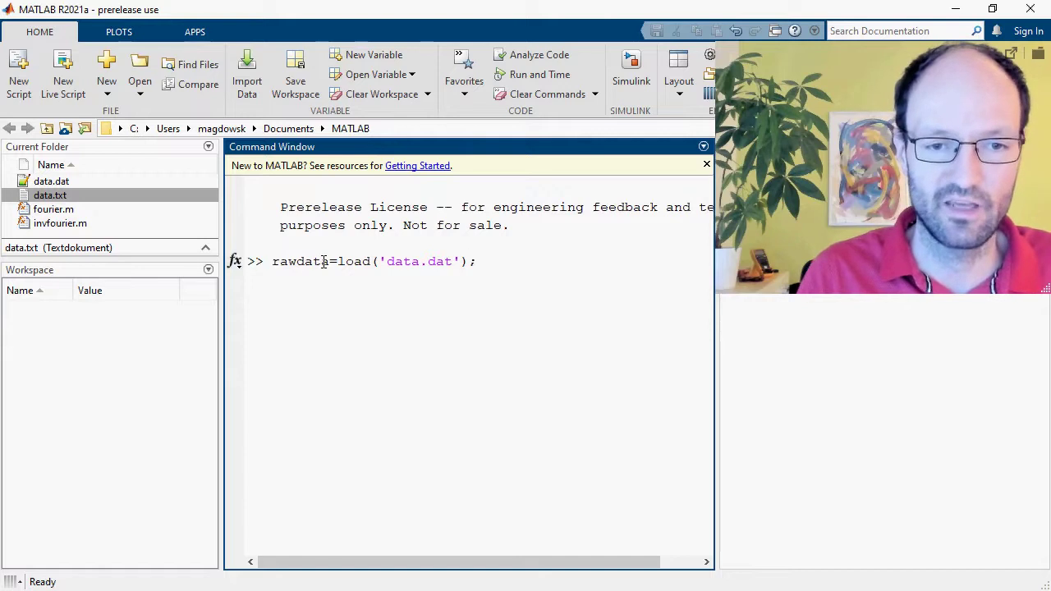
key("Return")
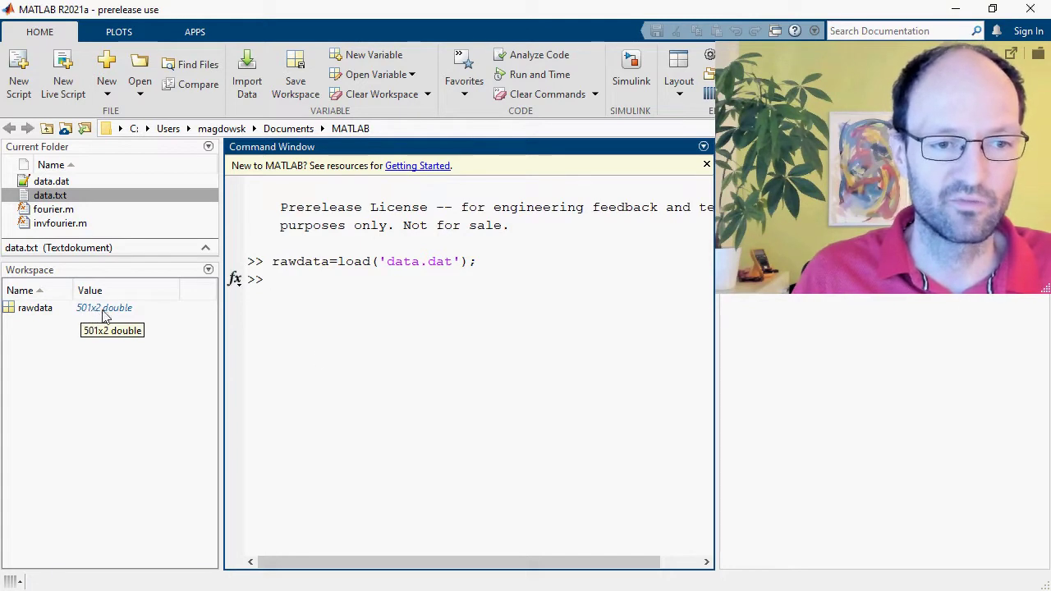
type("t")
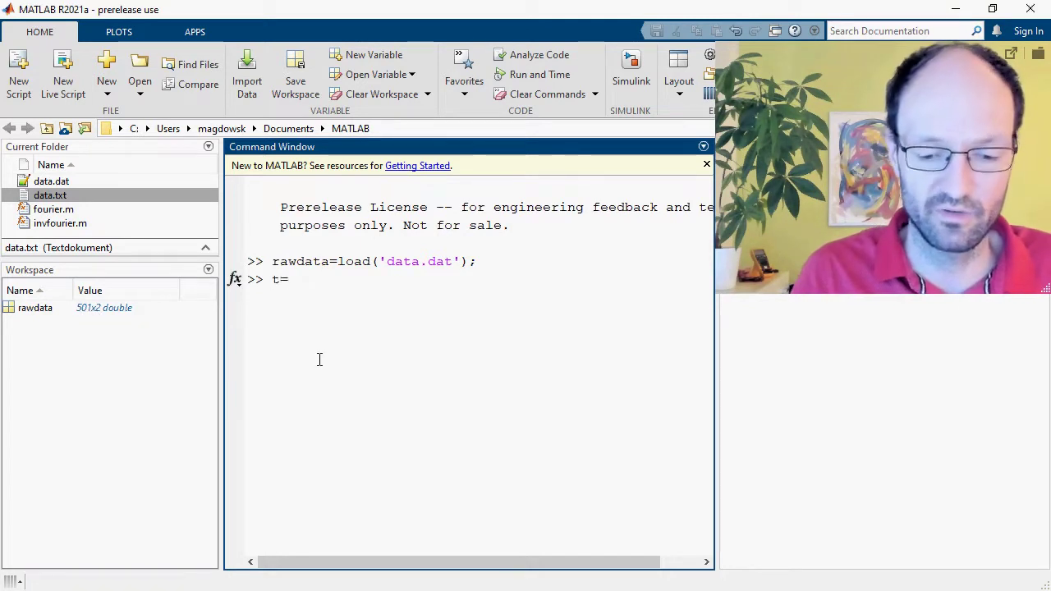
type("=raw")
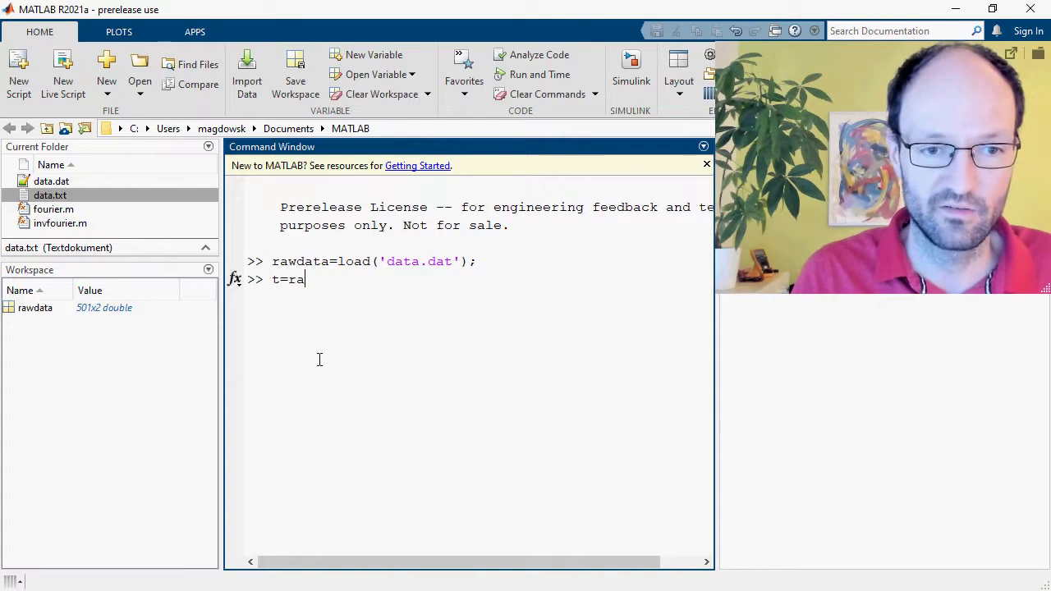
Assign the time column with t=rawdata(:,1);.
key("Tab")
key("Down")
key("Down")
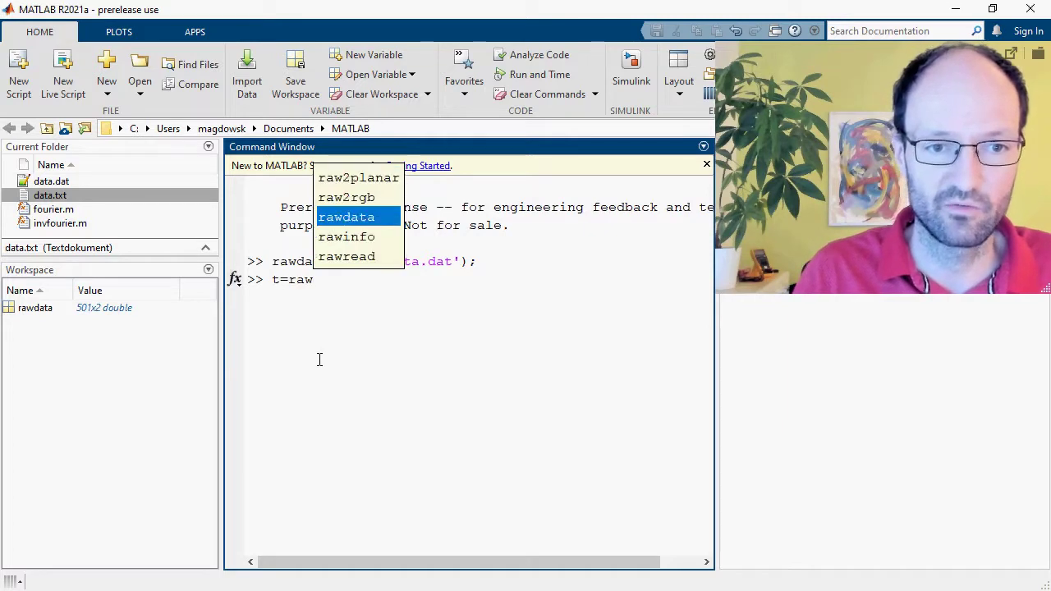
key("Return")
type("(")
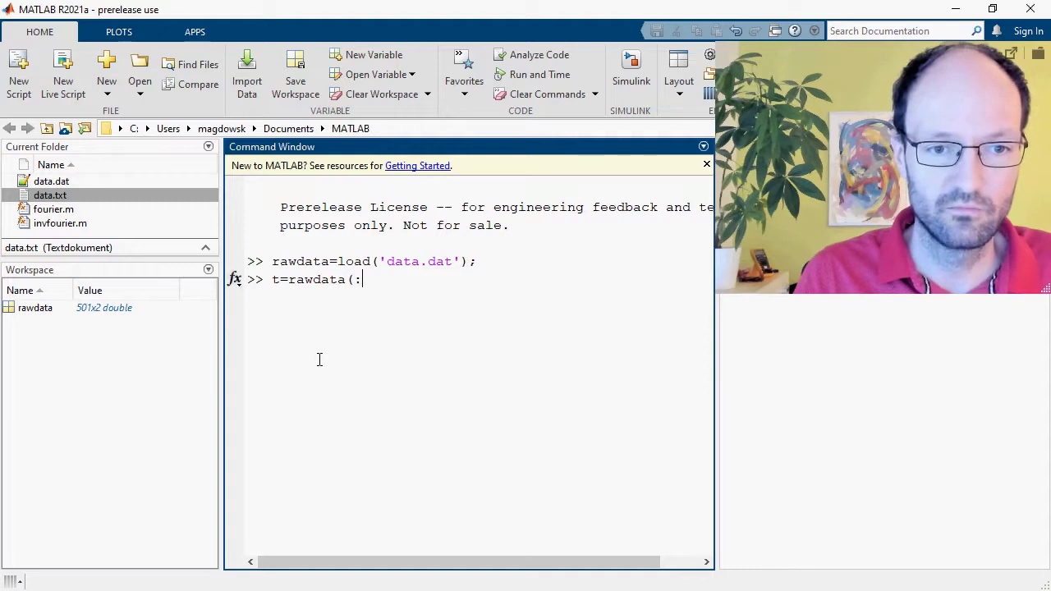
type(":,1")
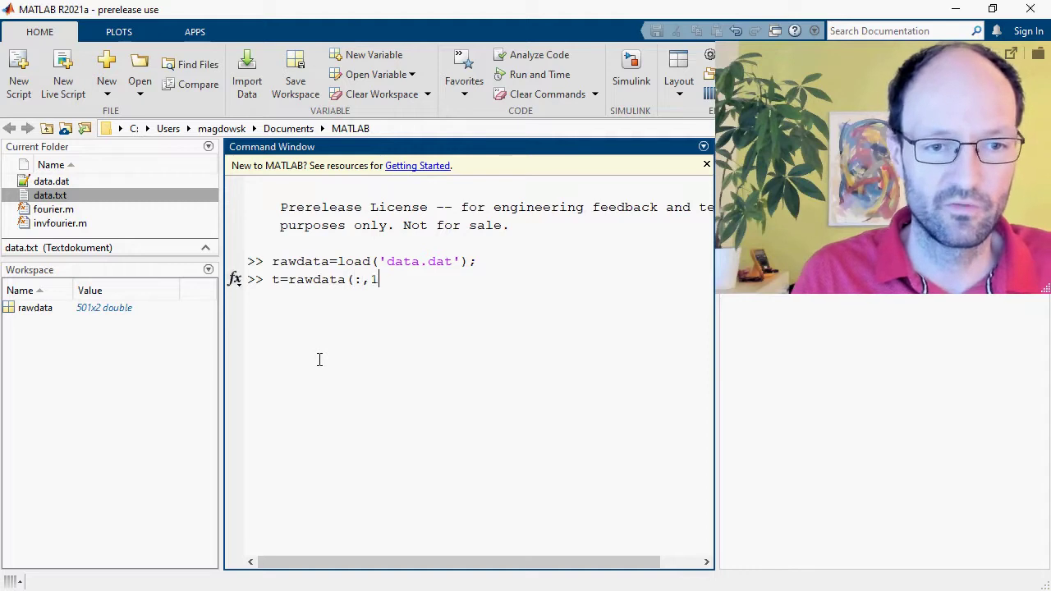
type(");")
key("Return")
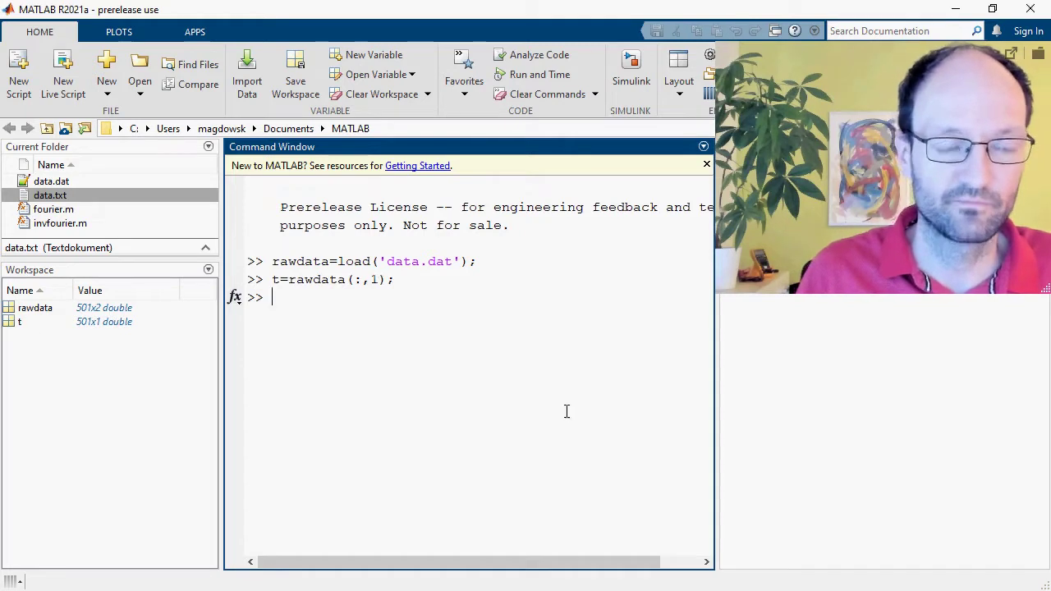
Assign the force column with F_x=rawdata(:,2);, reusing the copied t expression.
type("F")
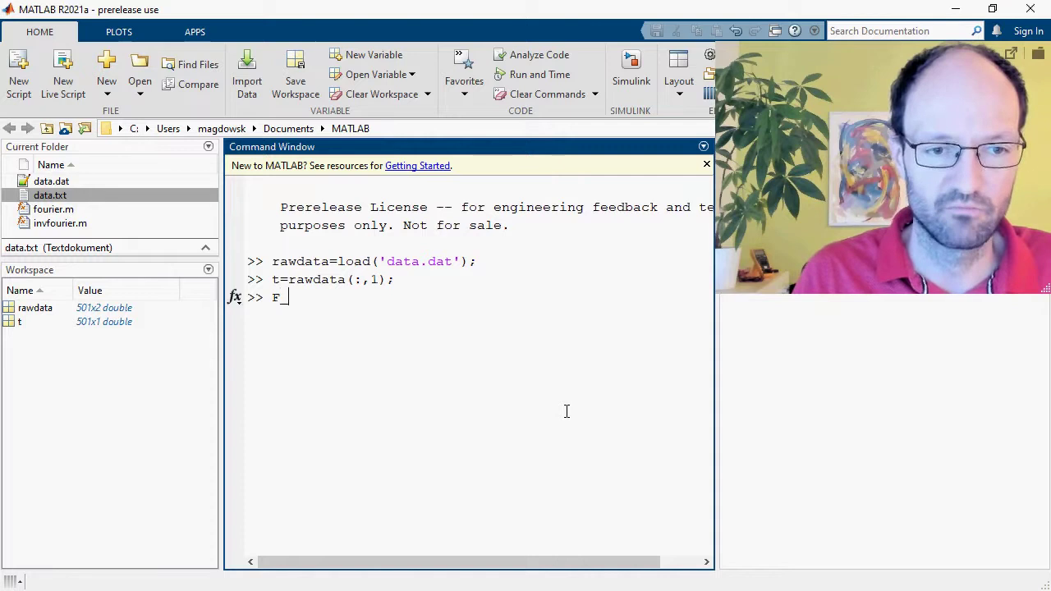
type("_x=")
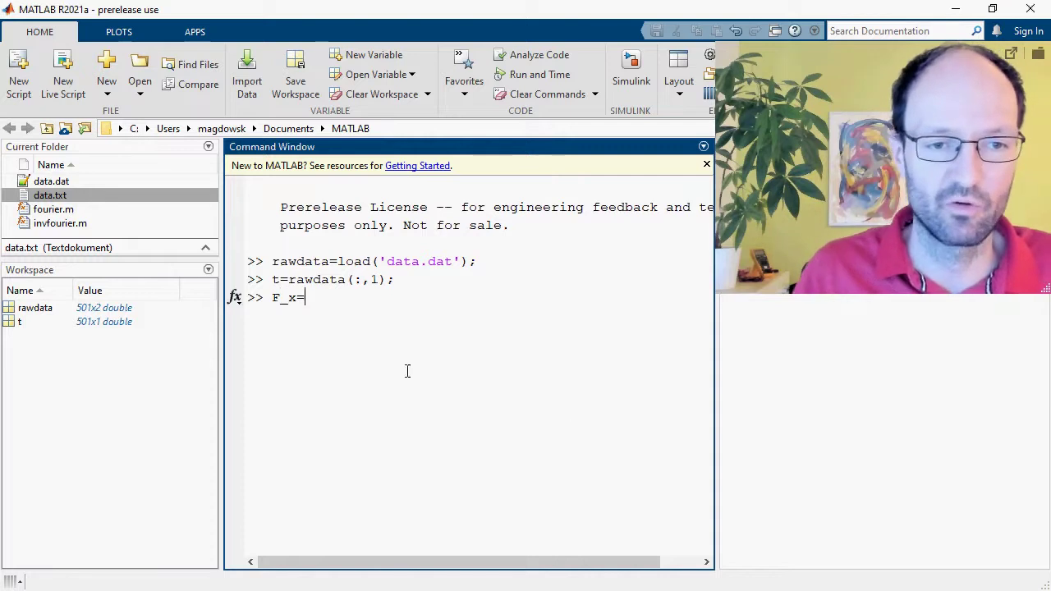
left_click_drag(289, 280, 408, 283)
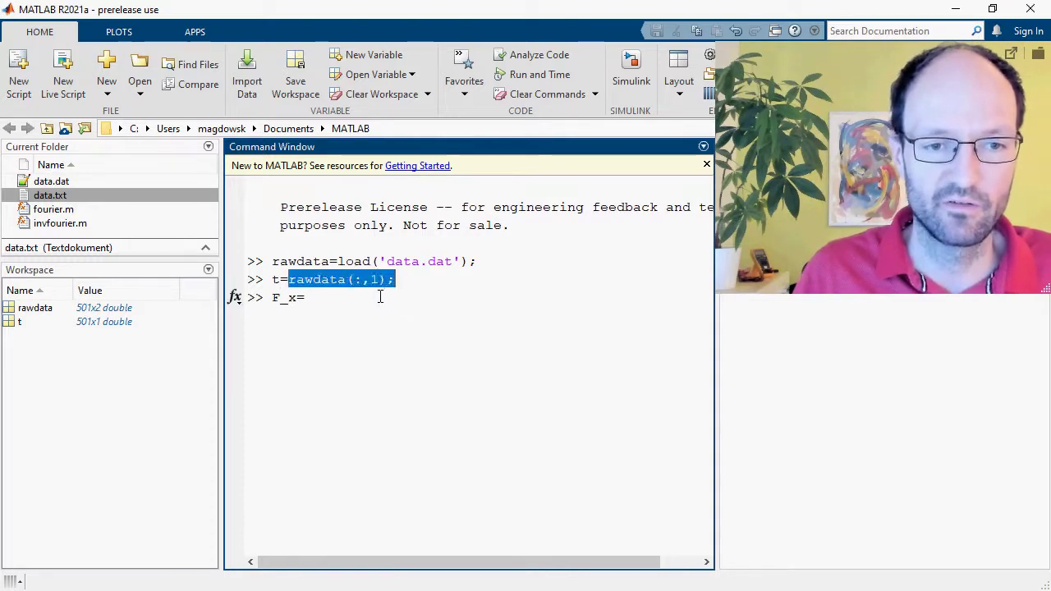
left_click(380, 297)
left_click_drag(287, 280, 417, 279)
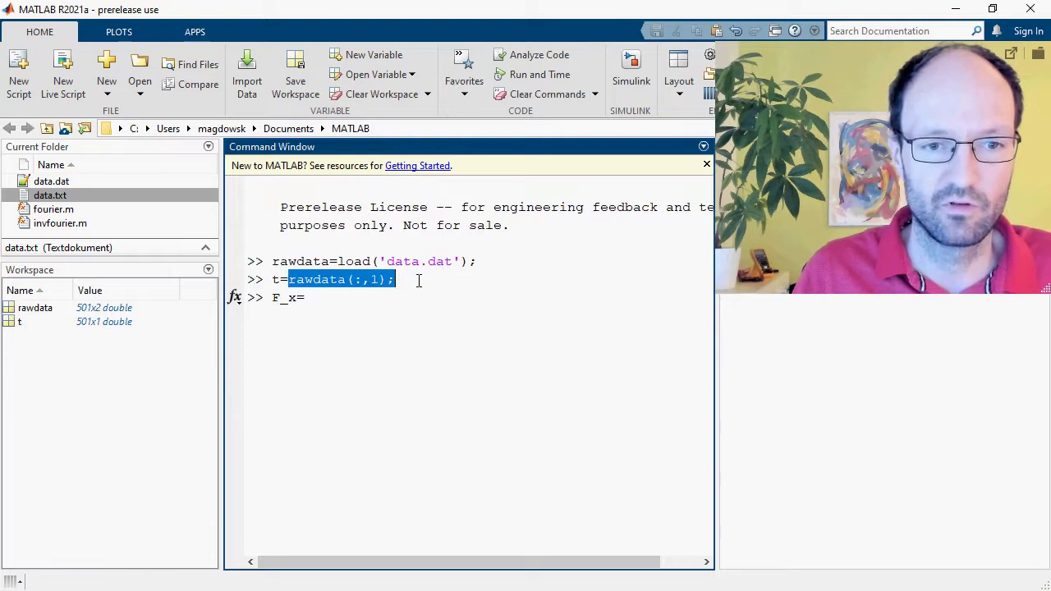
key("ctrl+c")
left_click(378, 302)
key("ctrl+v")
double_click(390, 297)
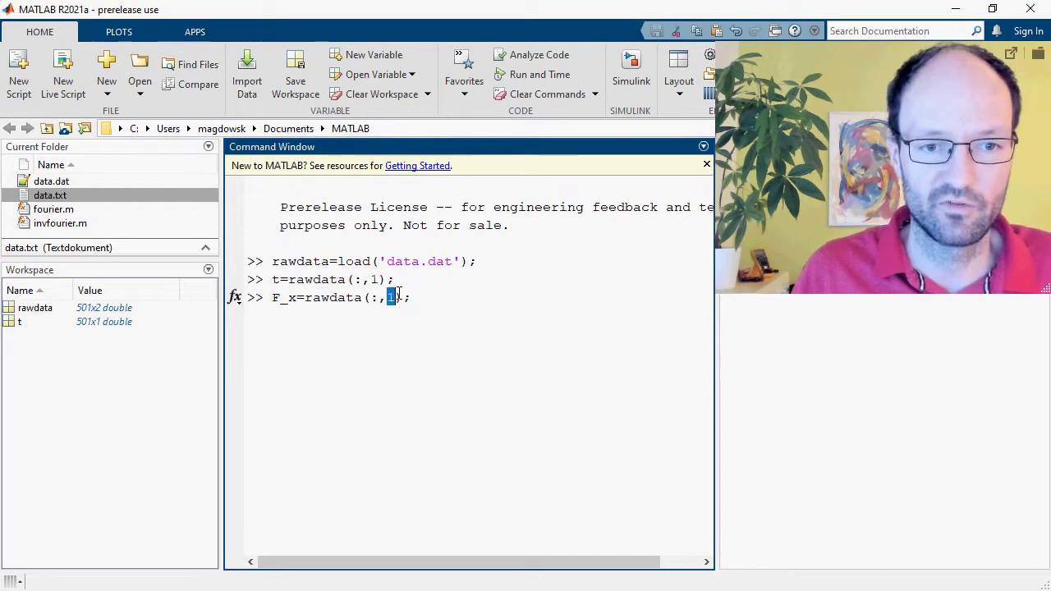
type("2")
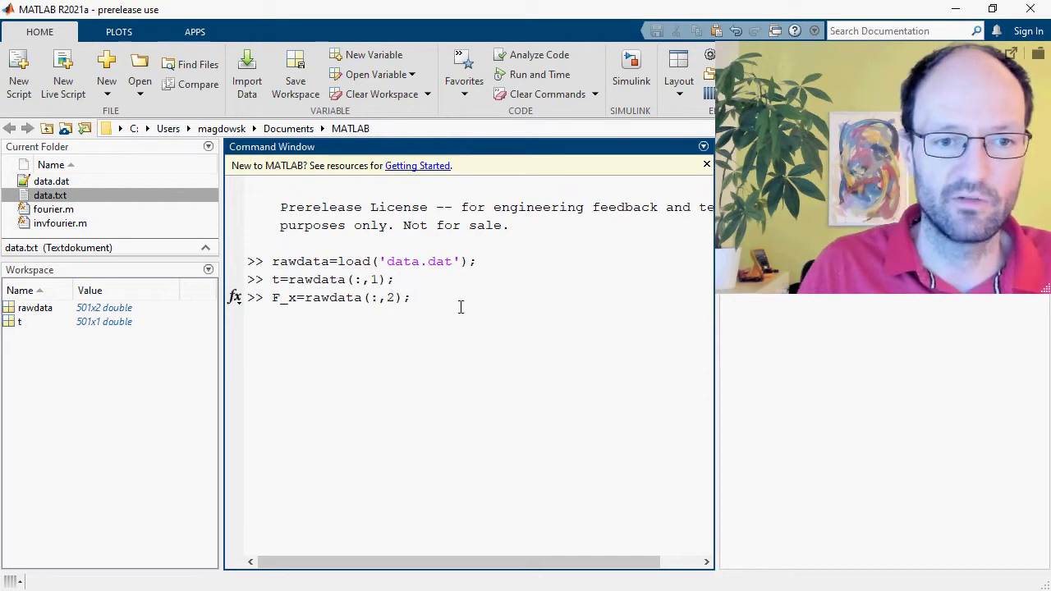
key("Return")
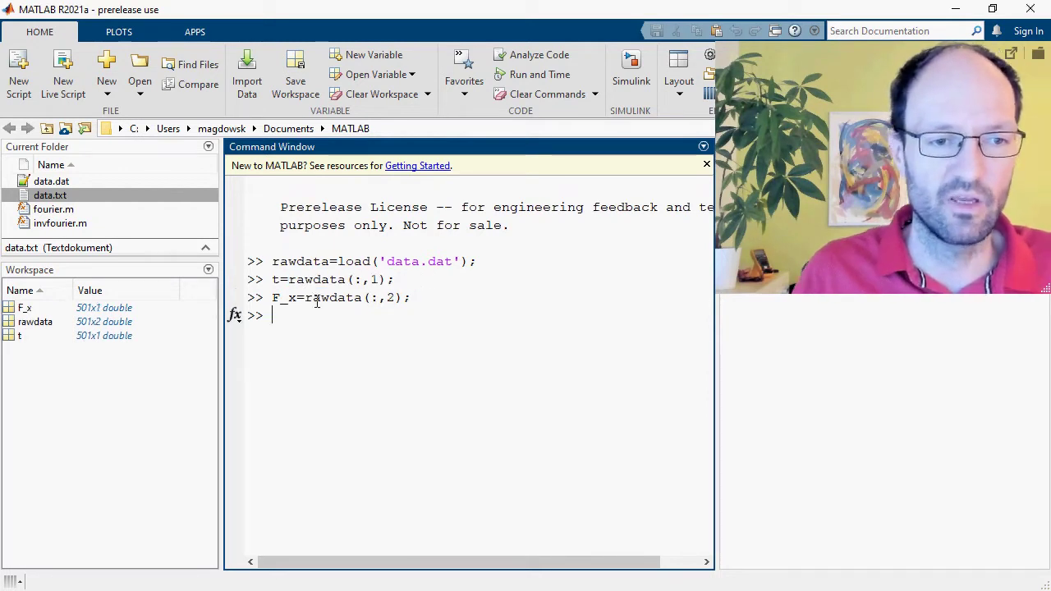
Run help fft and read how fft(X) would transform the F_x signal.
left_click_drag(271, 279, 295, 299)
left_click(291, 316)
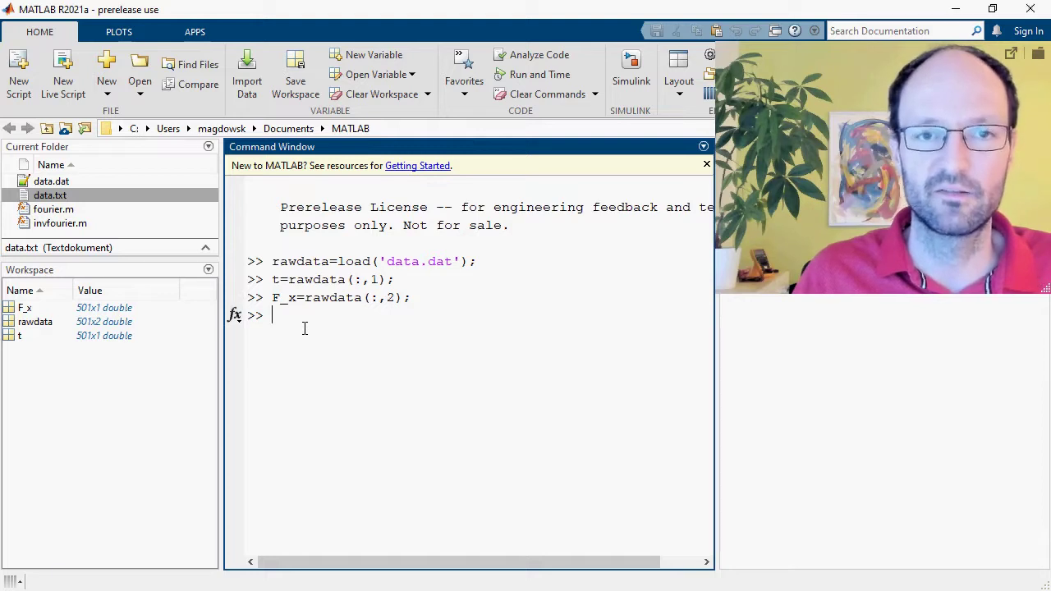
type("help f")
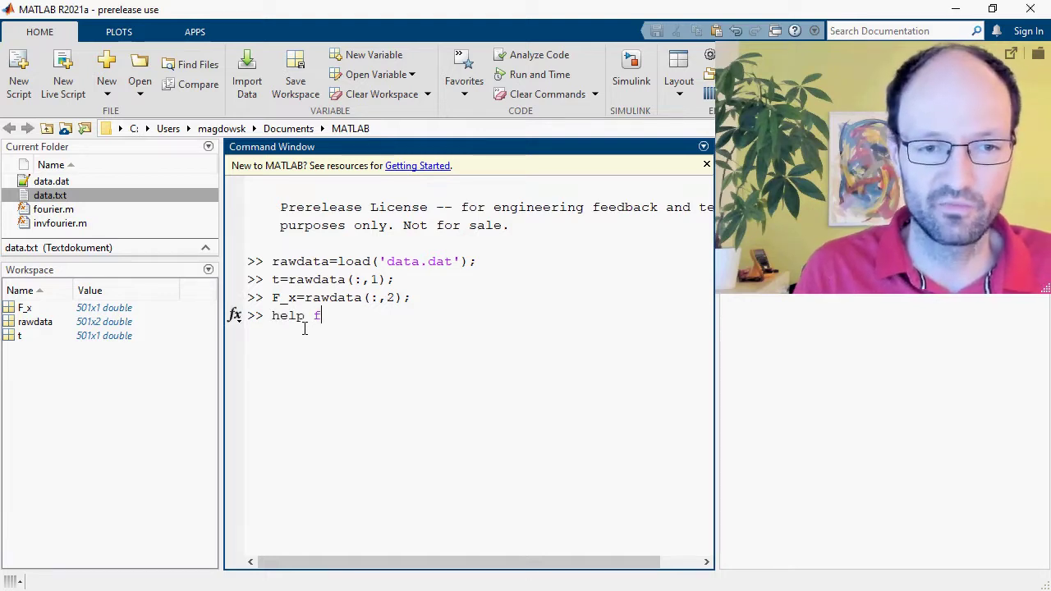
type("ft")
key("Return")
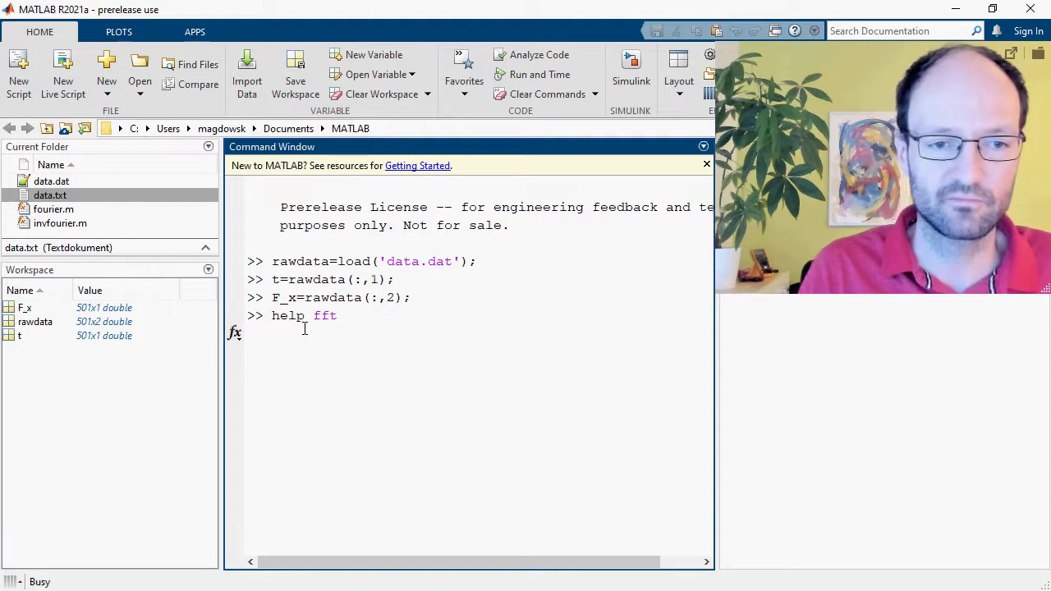
scroll(415, 330, "up", 10)
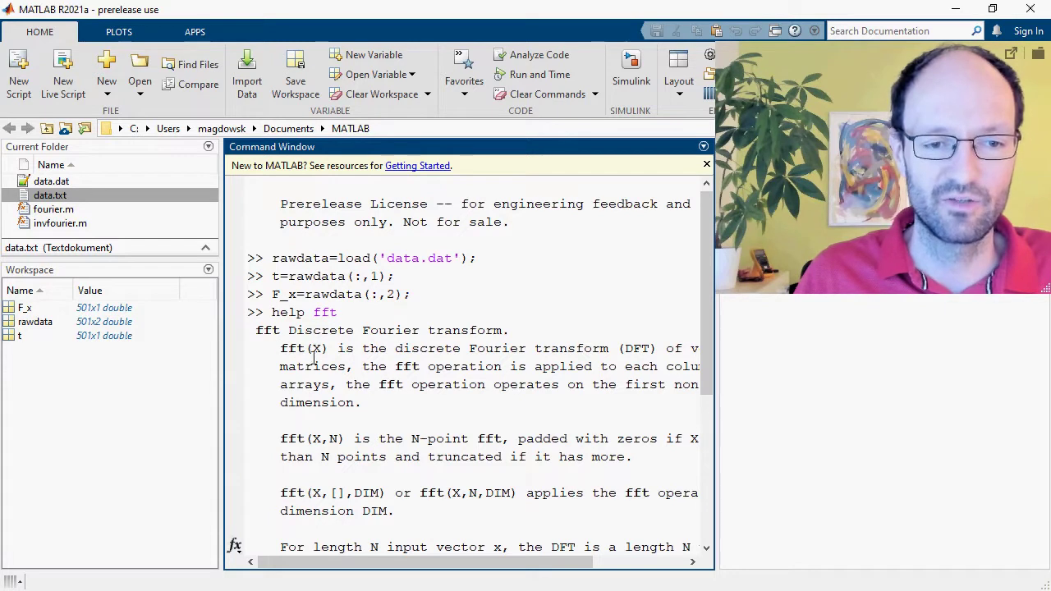
left_click_drag(313, 348, 322, 348)
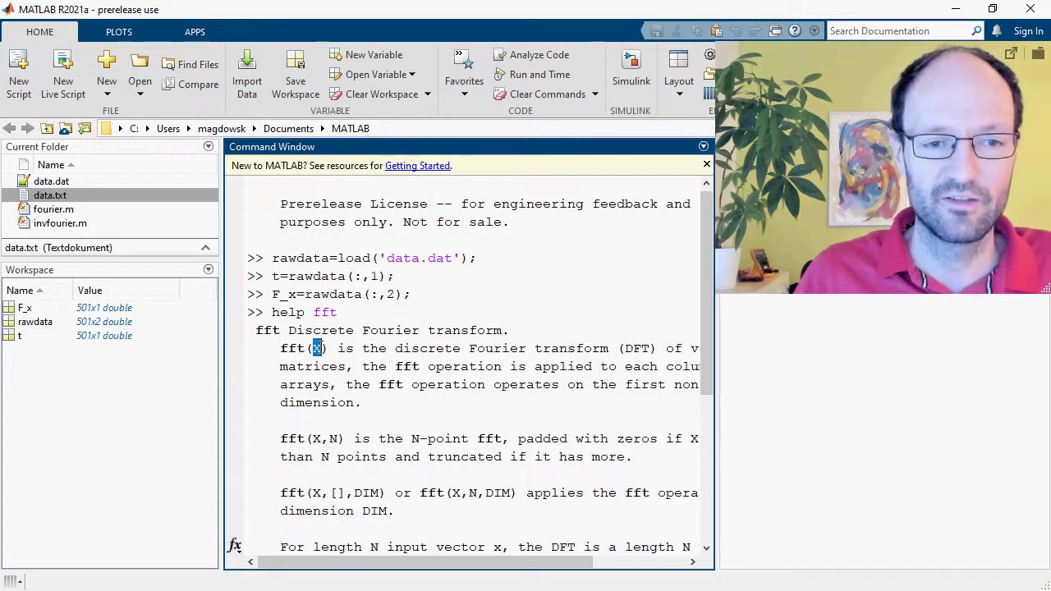
left_click_drag(272, 294, 296, 294)
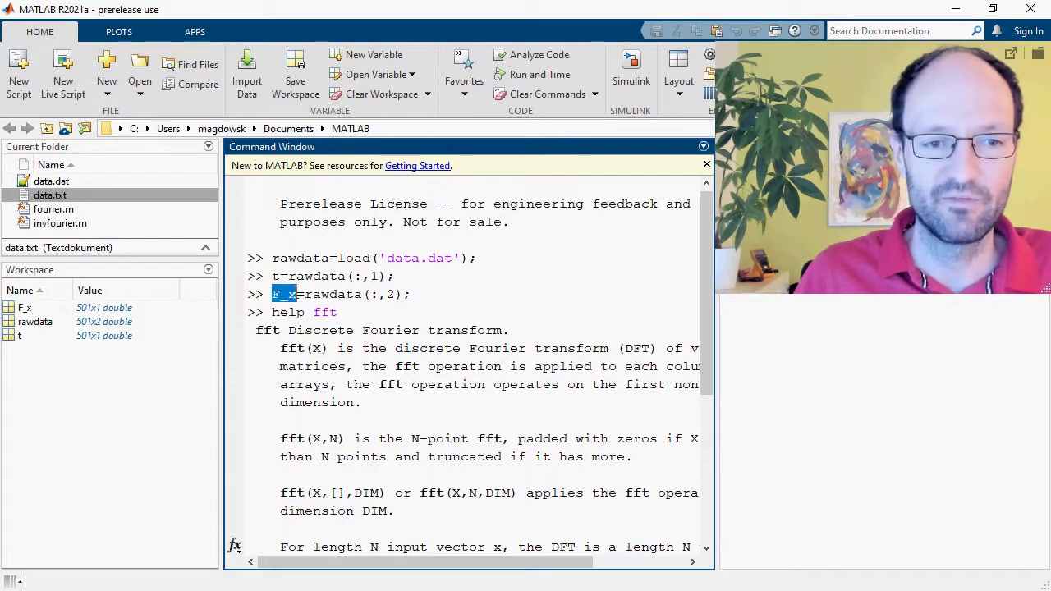
double_click(317, 352)
scroll(312, 415, "down", 2)
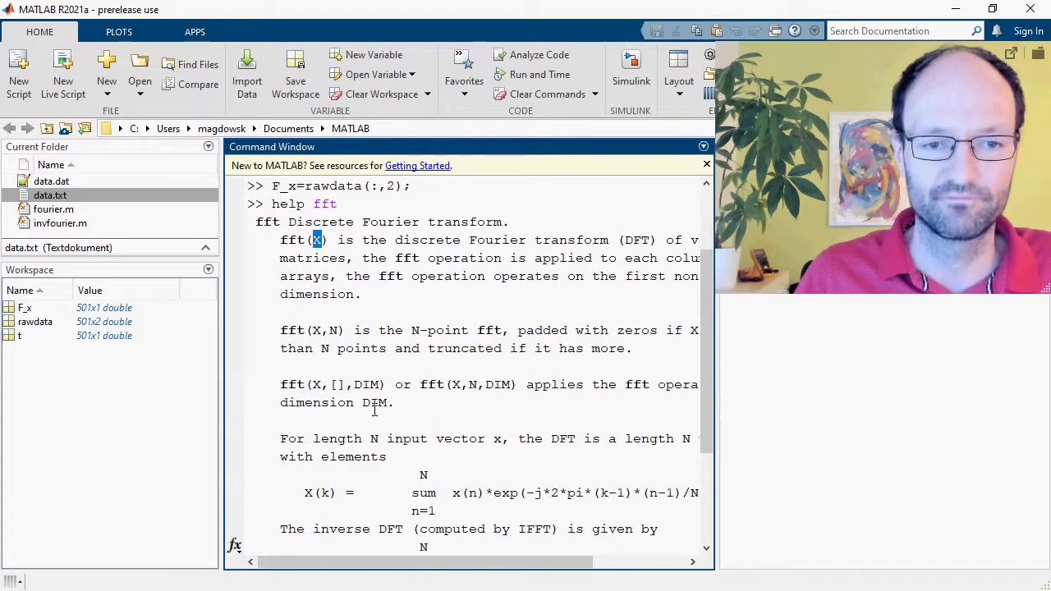
scroll(373, 409, "up", 1)
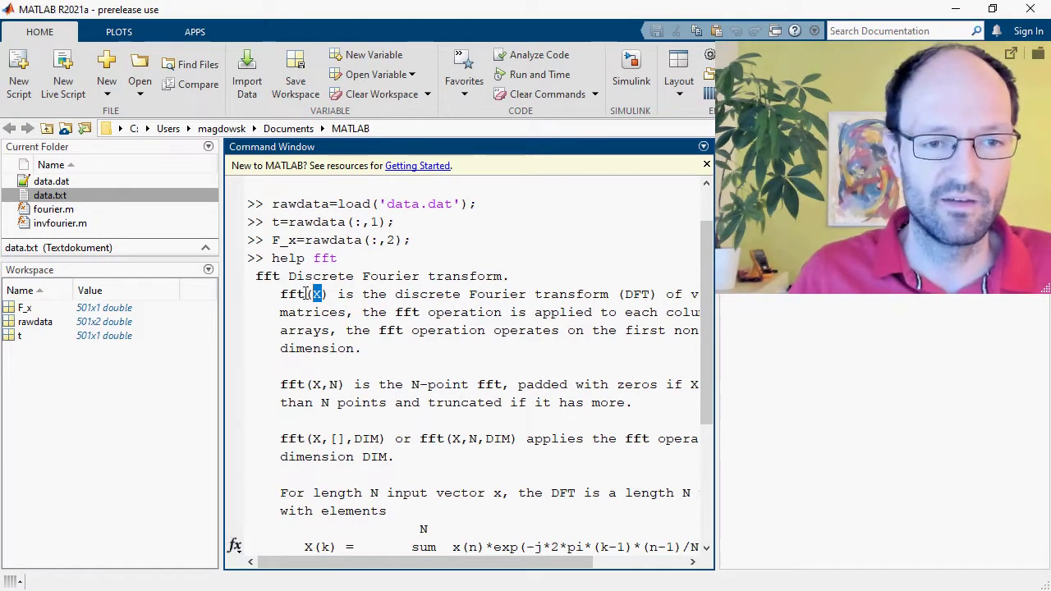
Open fourier.m and review its header: author credits, input x_t and outputs f and X_f.
right_click(54, 210)
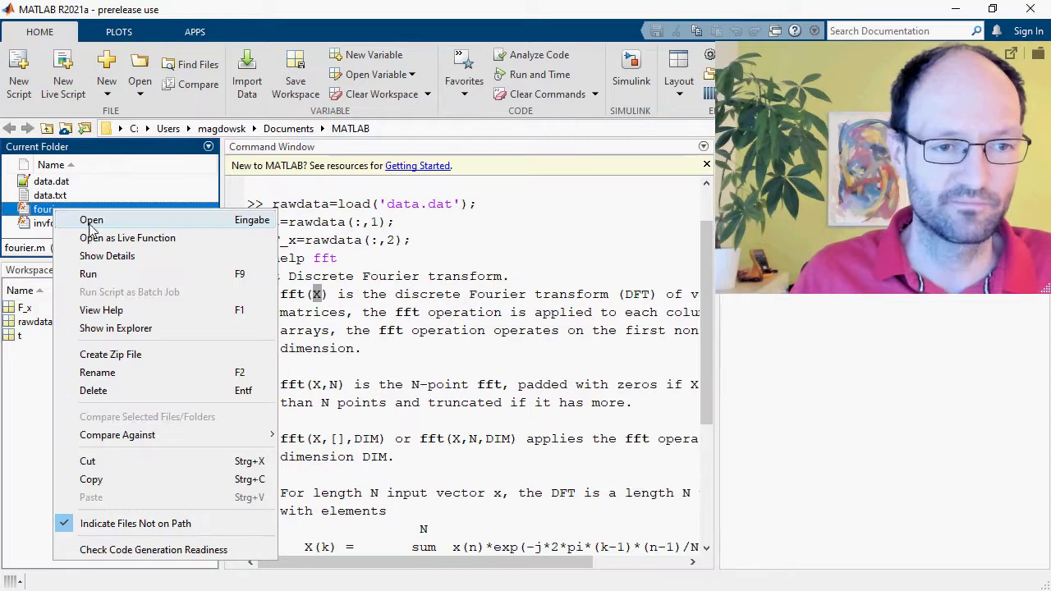
left_click(91, 222)
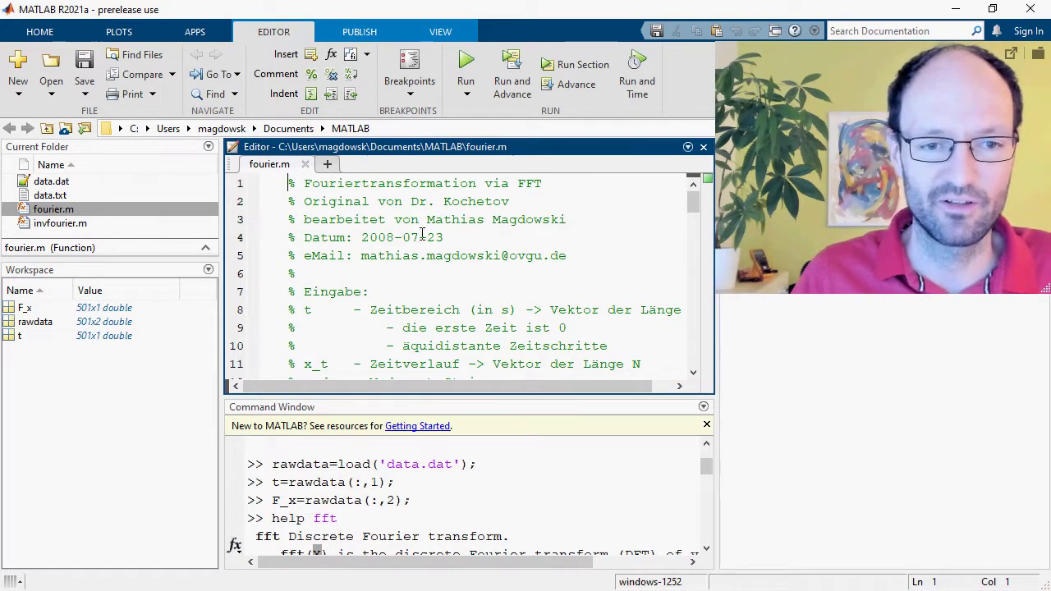
left_click_drag(411, 202, 510, 201)
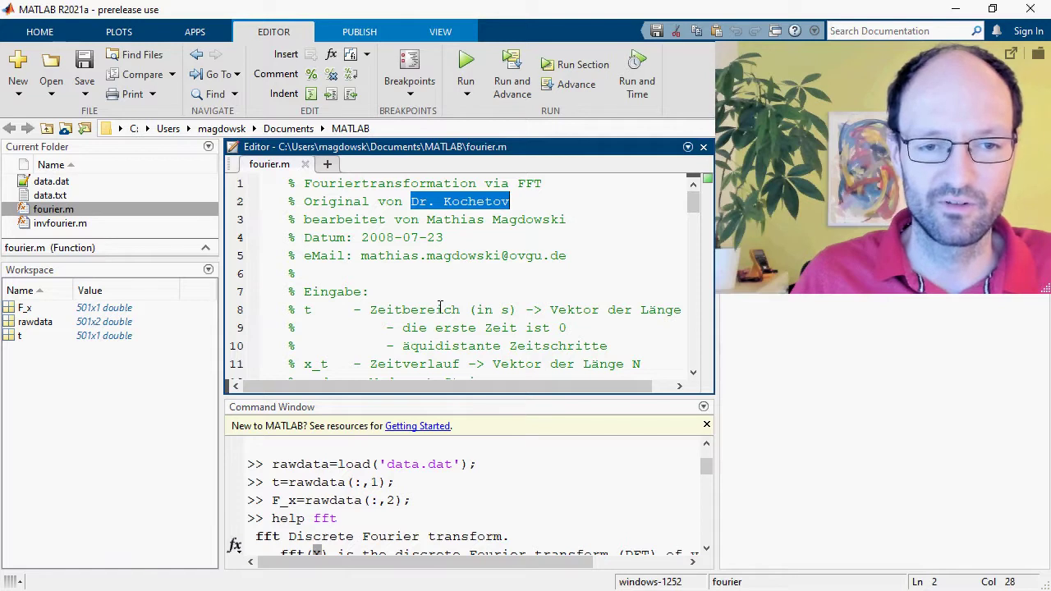
scroll(437, 297, "down", 7)
scroll(448, 305, "down", 3)
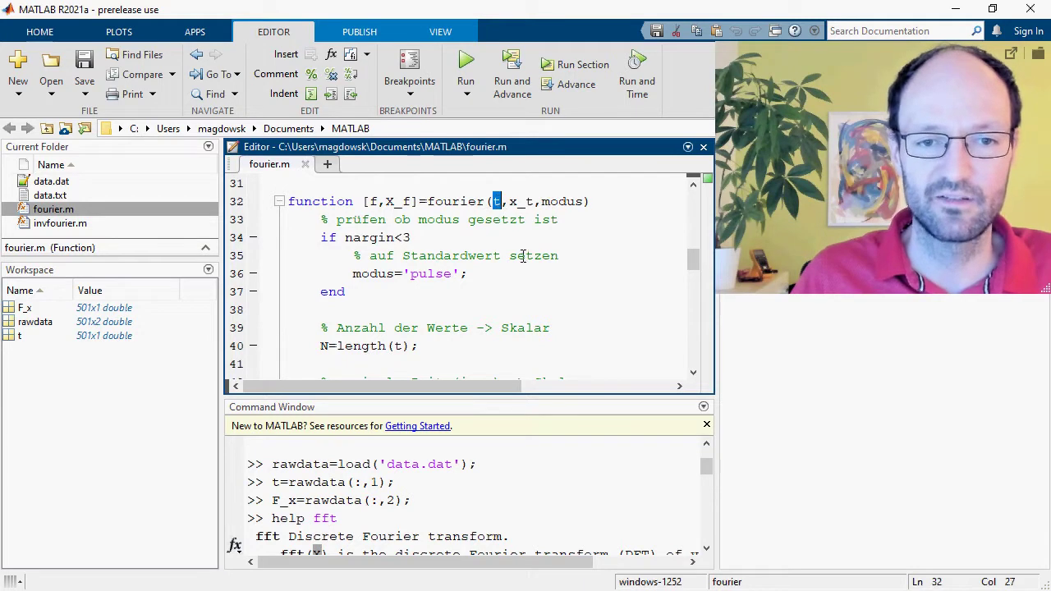
left_click_drag(511, 202, 535, 201)
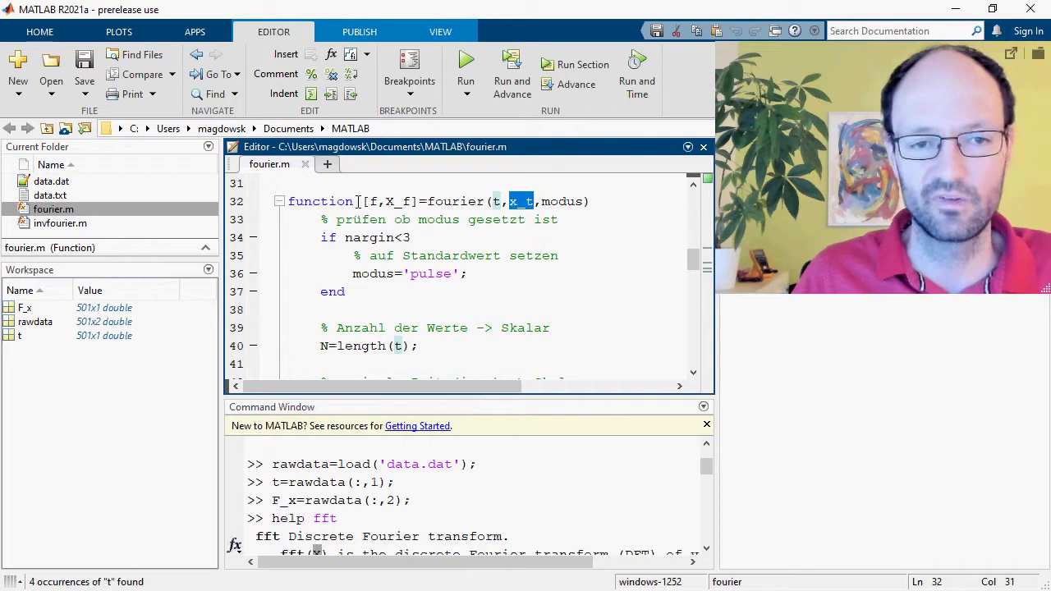
mouse_move(386, 201)
left_mouse_down()
mouse_move(416, 201)
mouse_move(379, 202)
left_mouse_up()
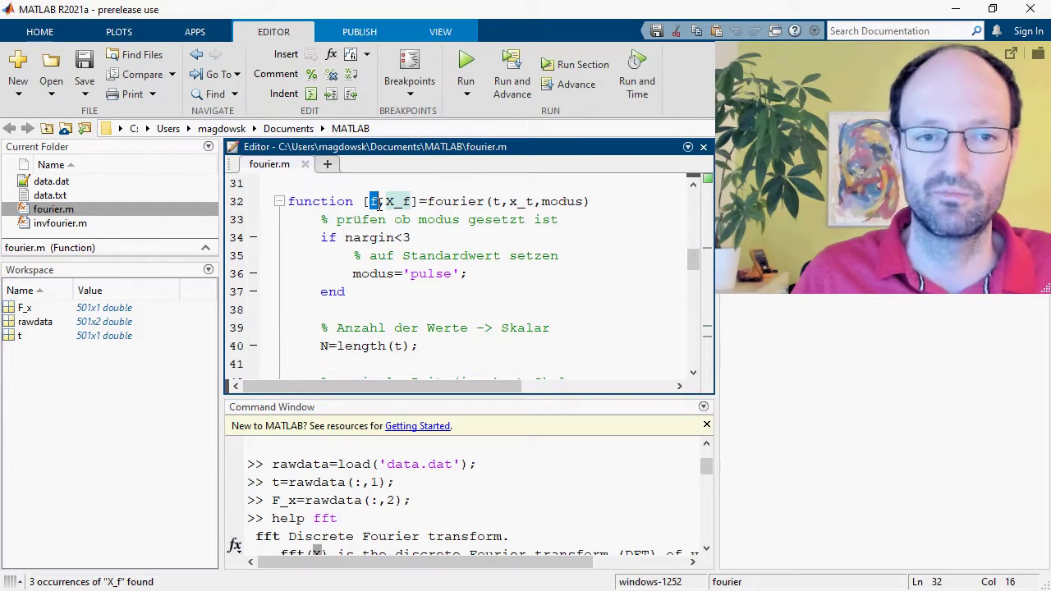
left_click(380, 203)
Review the 'pulse' mode option, then enlarge the Command Window below the editor.
scroll(532, 242, "up", 1)
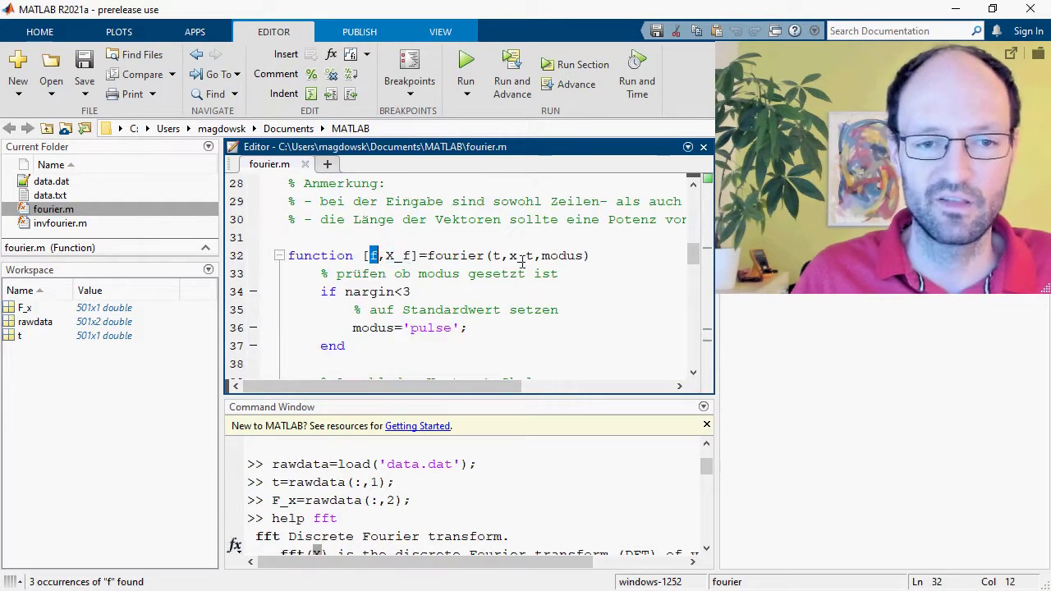
scroll(522, 261, "up", 4)
scroll(485, 306, "up", 2)
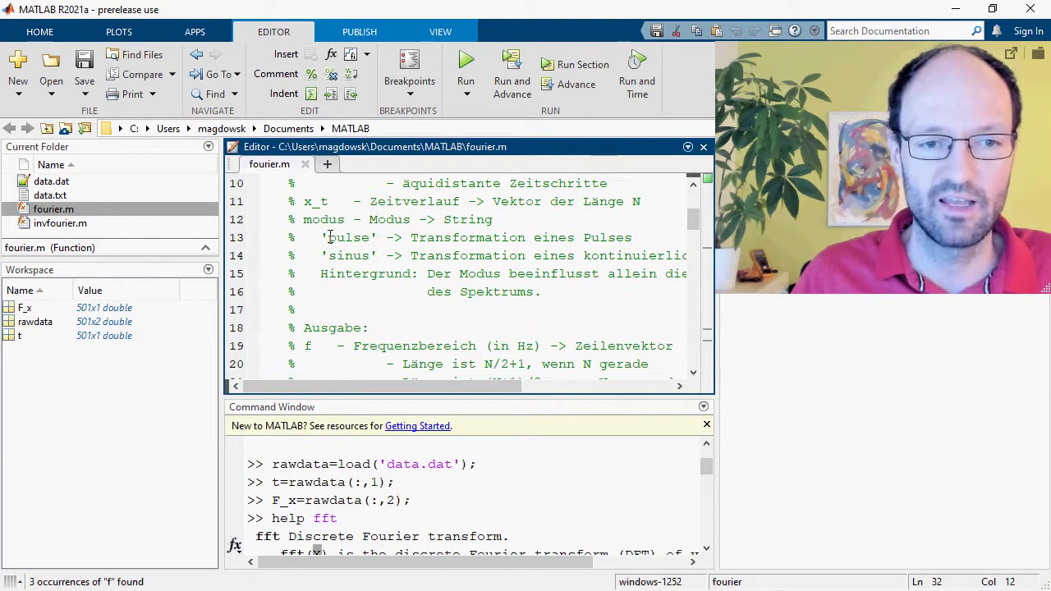
left_click_drag(328, 238, 372, 256)
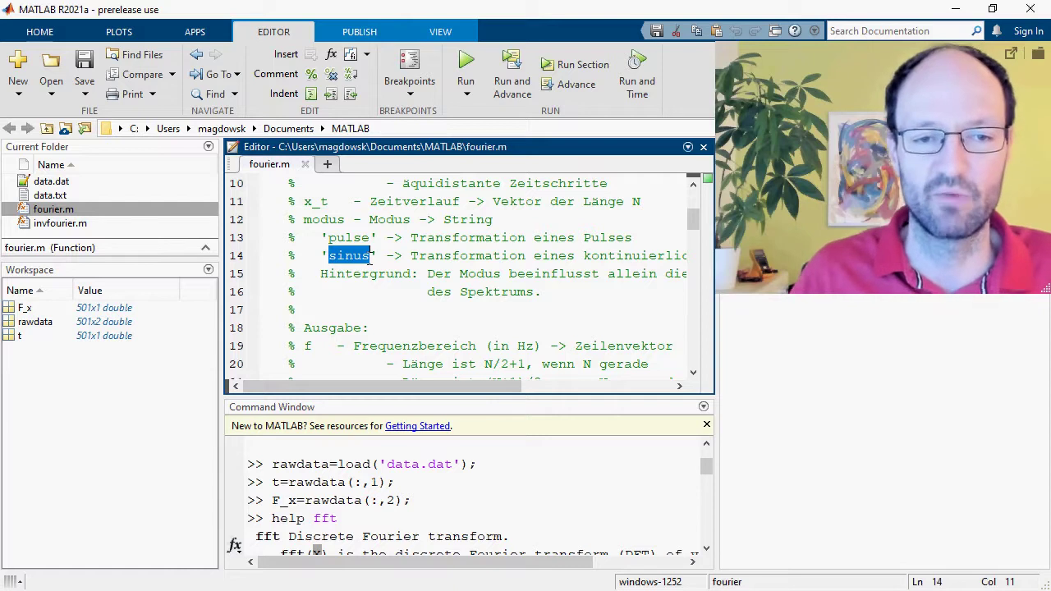
scroll(430, 306, "down", 7)
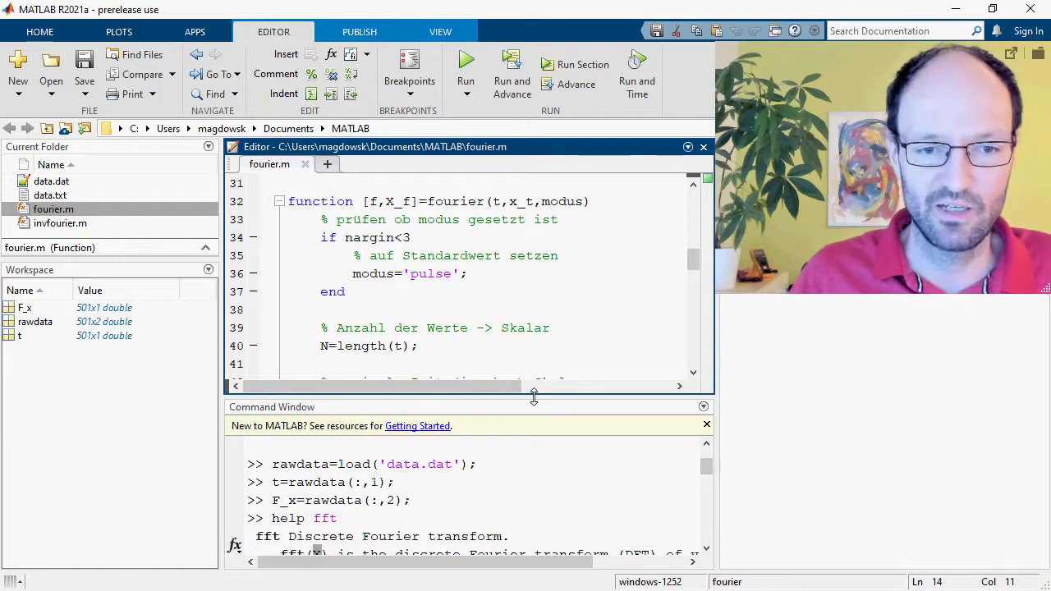
left_click_drag(533, 400, 528, 318)
left_click_drag(710, 415, 709, 518)
Run plot(t,F_x) and move Figure 1 to the left.
type("plot(t,")
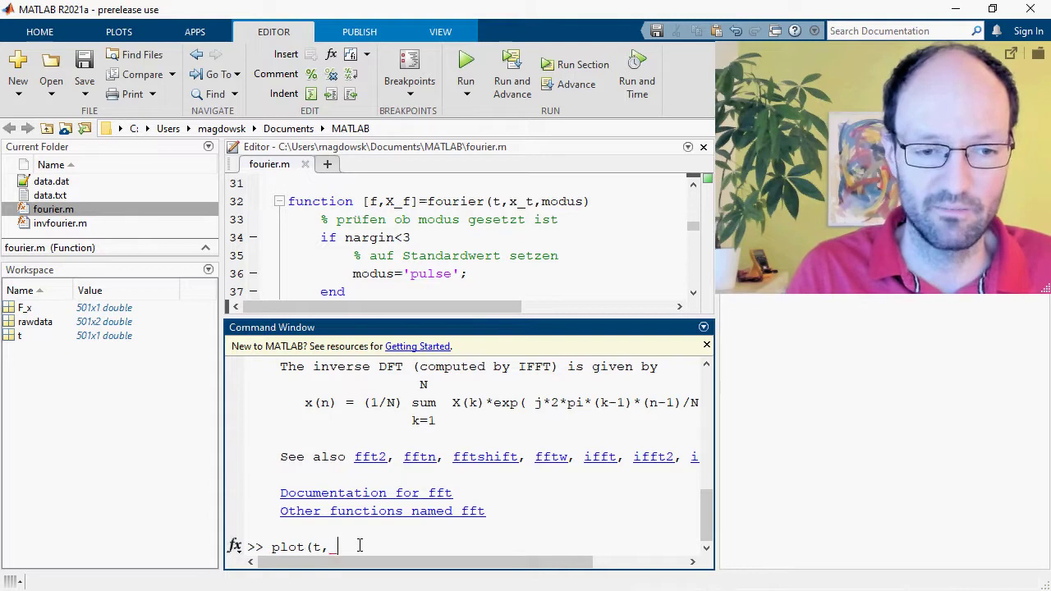
type("F_x)")
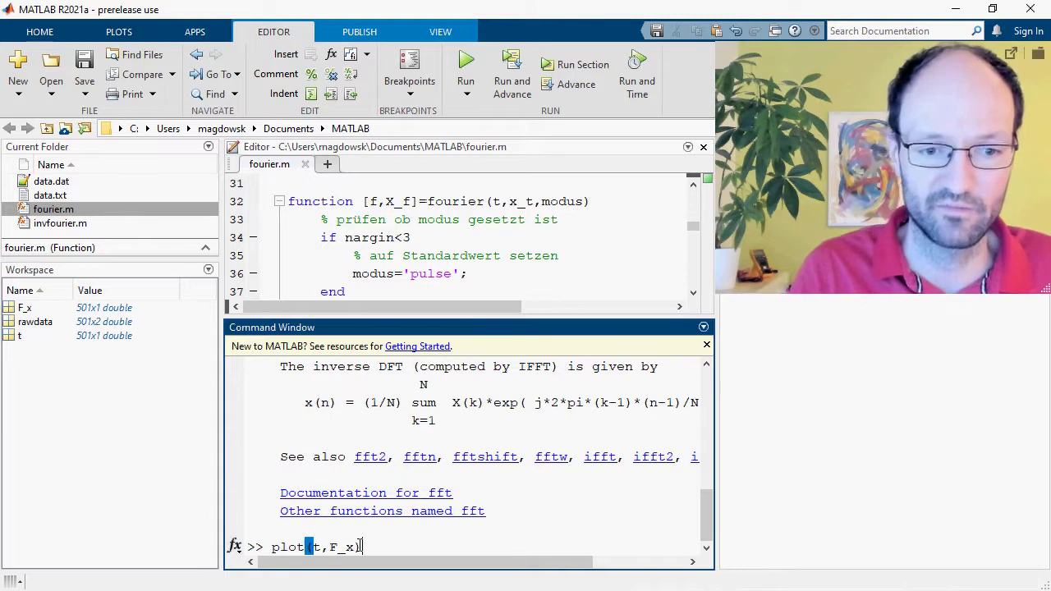
key("Return")
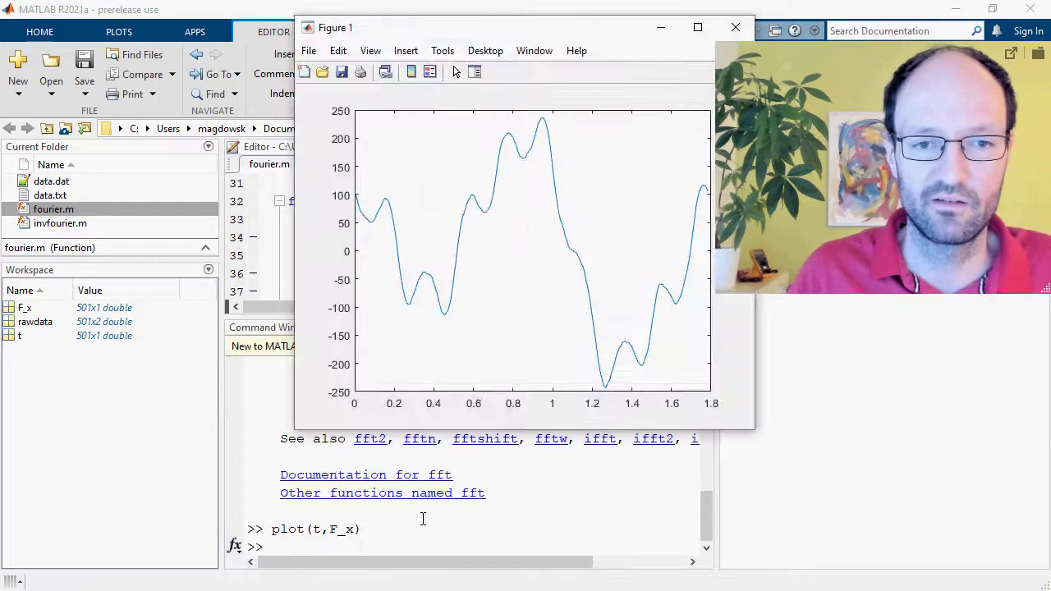
left_click_drag(513, 33, 411, 31)
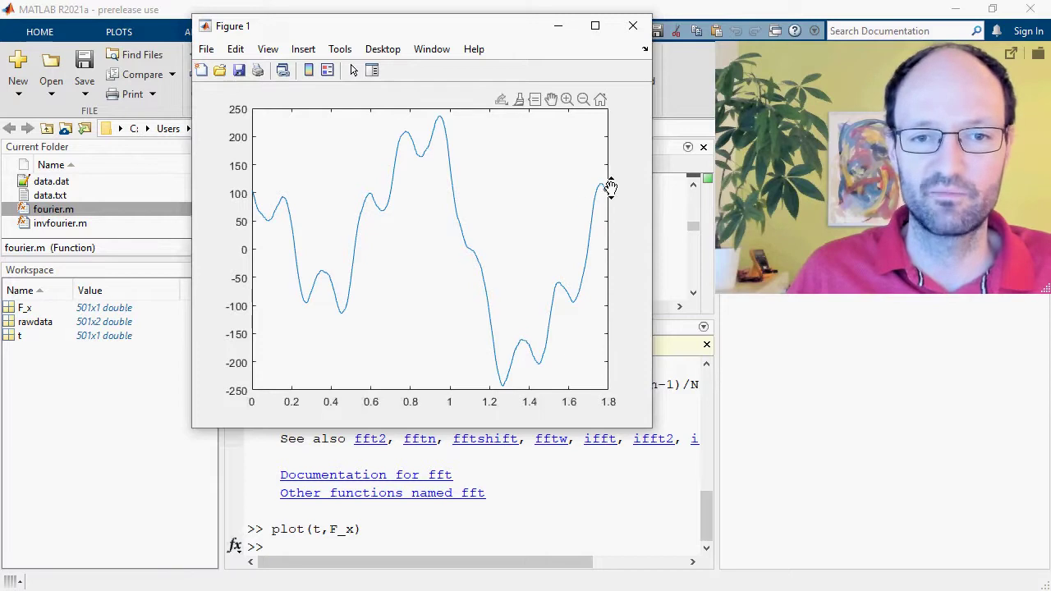
Paste the fourier function's call signature from fourier.m at the command prompt.
left_click(558, 30)
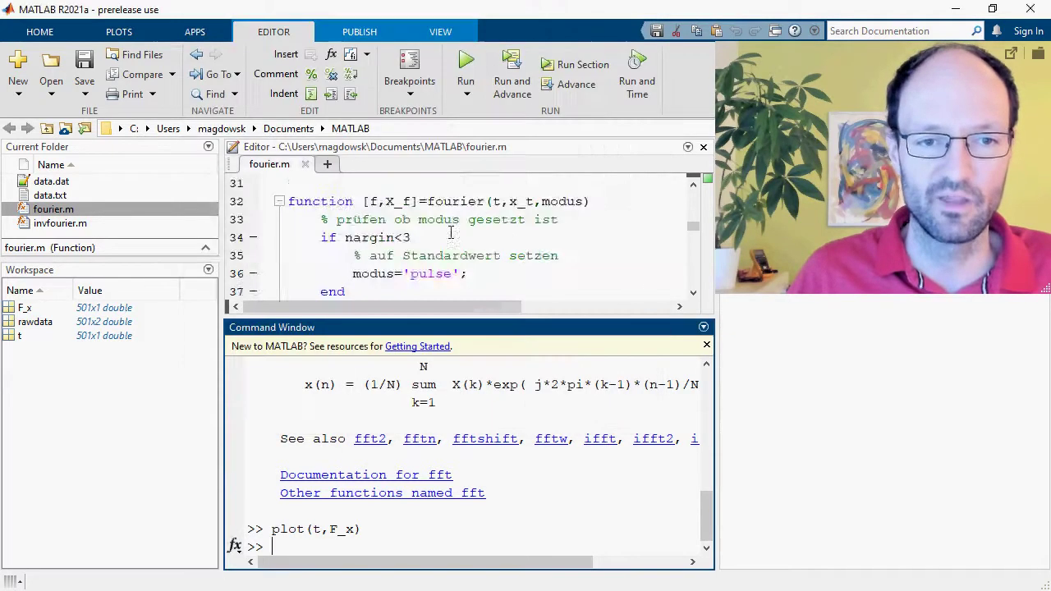
scroll(431, 257, "up", 5)
scroll(427, 256, "up", 1)
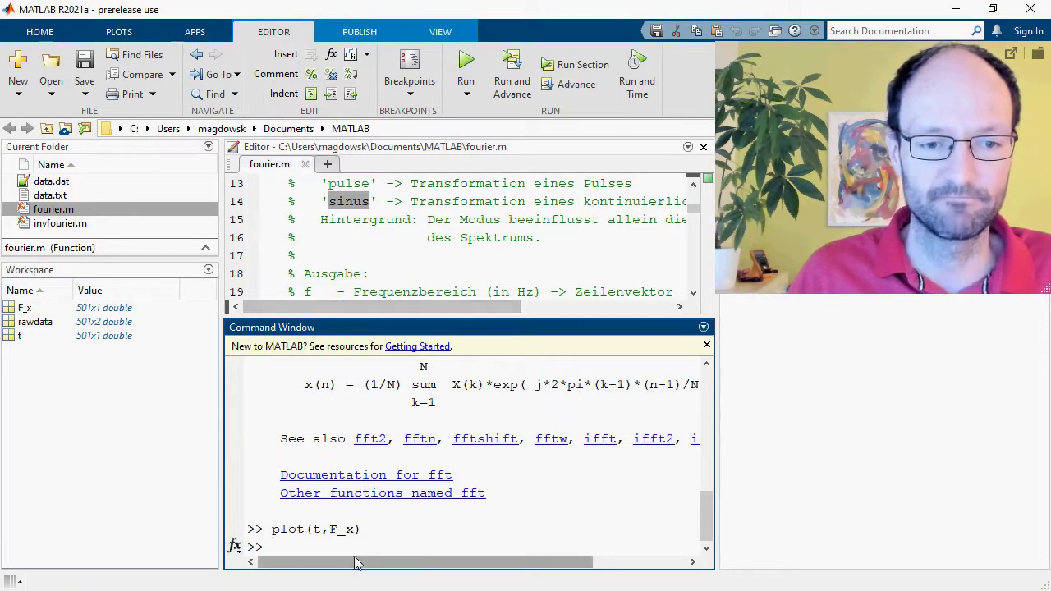
scroll(395, 246, "down", 6)
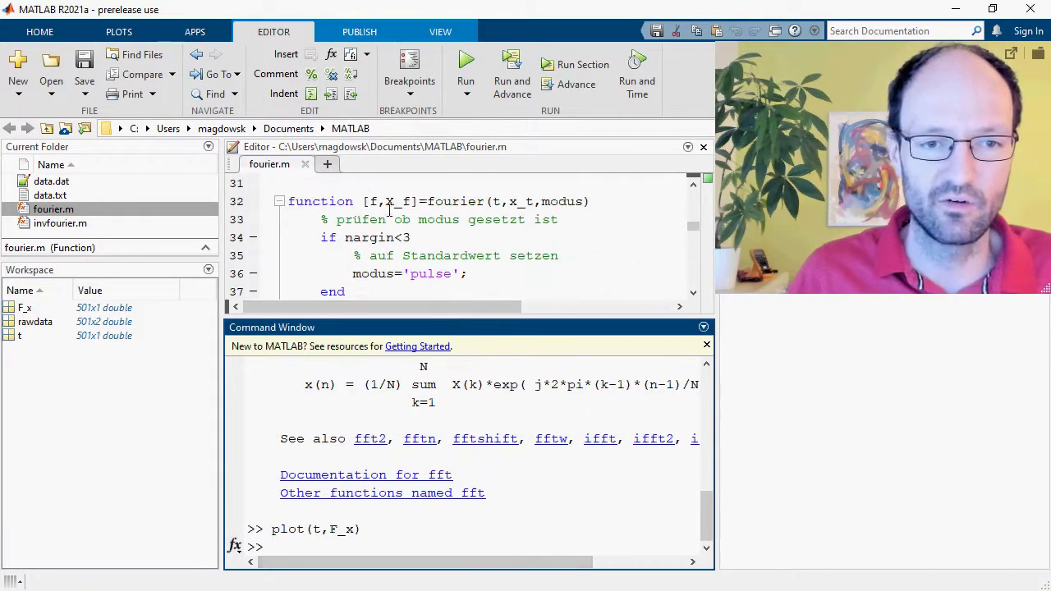
left_click_drag(364, 201, 590, 201)
key("ctrl+c")
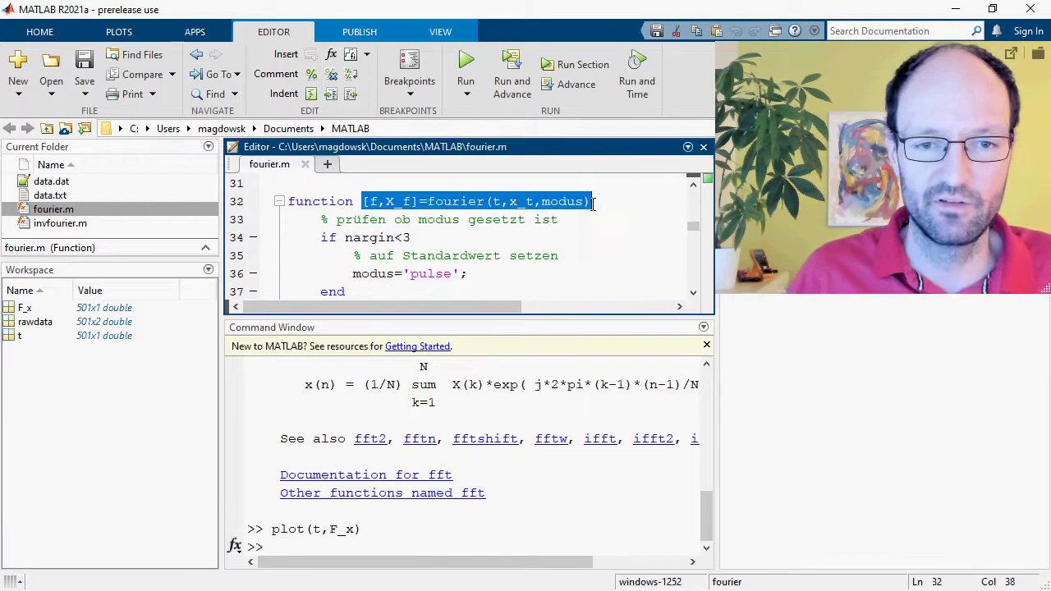
left_click(311, 525)
key("ctrl+v")
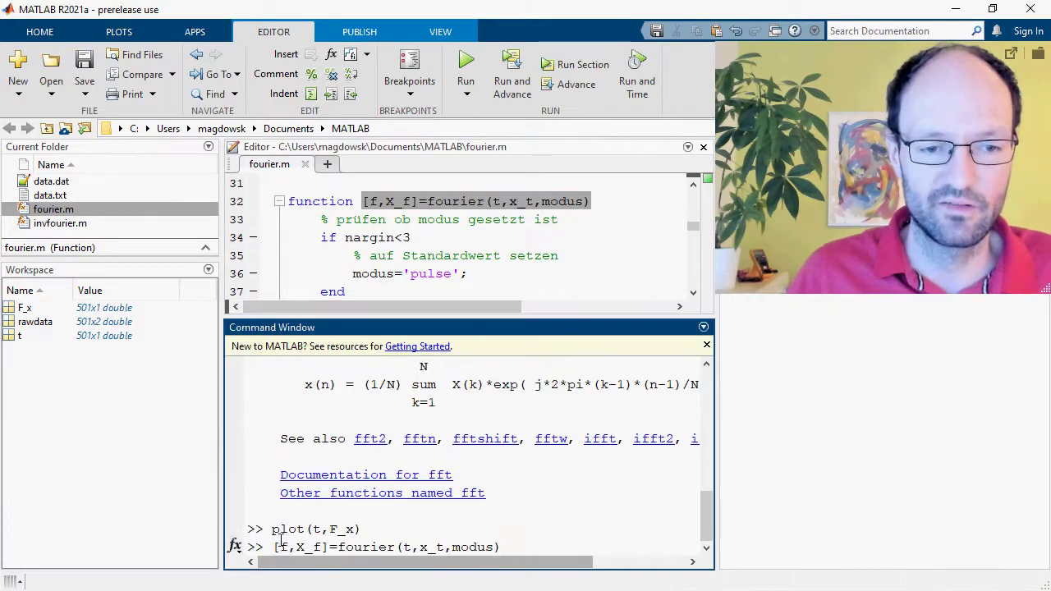
Edit the call to [f,F_x_f]=fourier(t,F_x,'sinus'); and run it.
left_click_drag(295, 547, 306, 547)
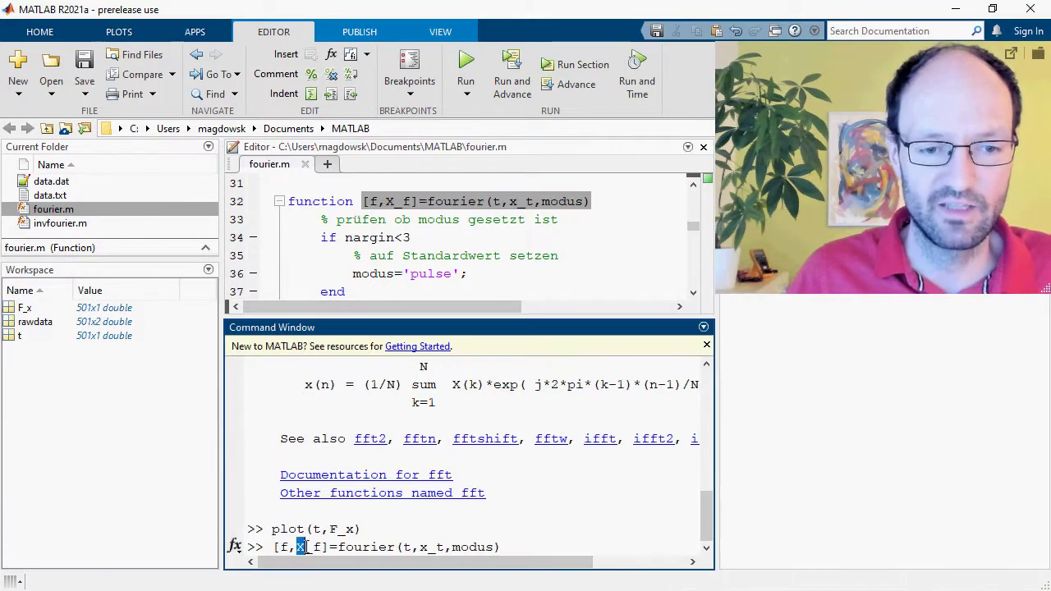
type("F_x")
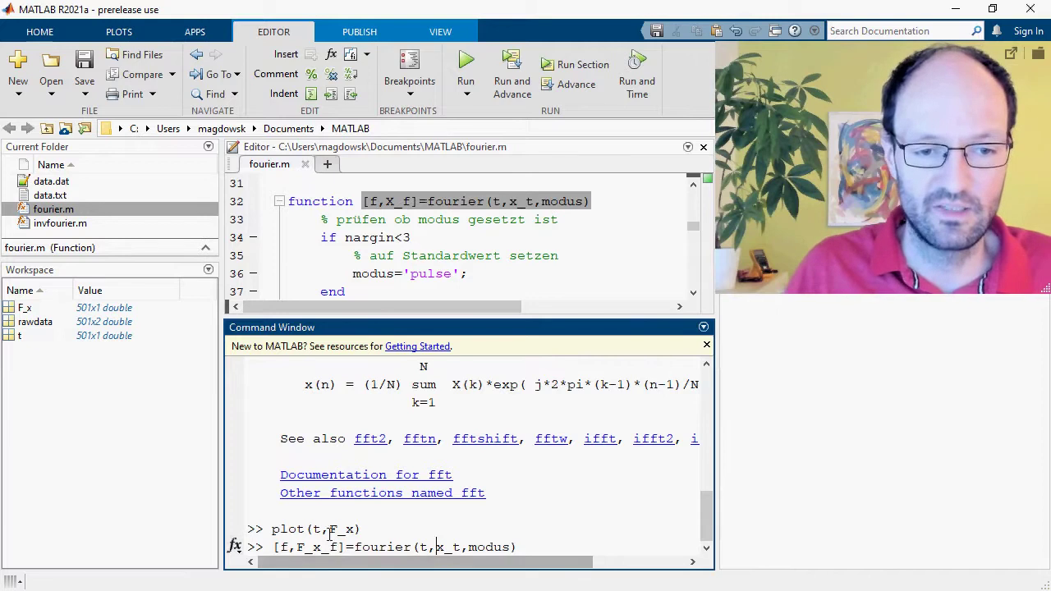
left_click_drag(330, 529, 357, 529)
key("ctrl+c")
left_click_drag(436, 547, 461, 547)
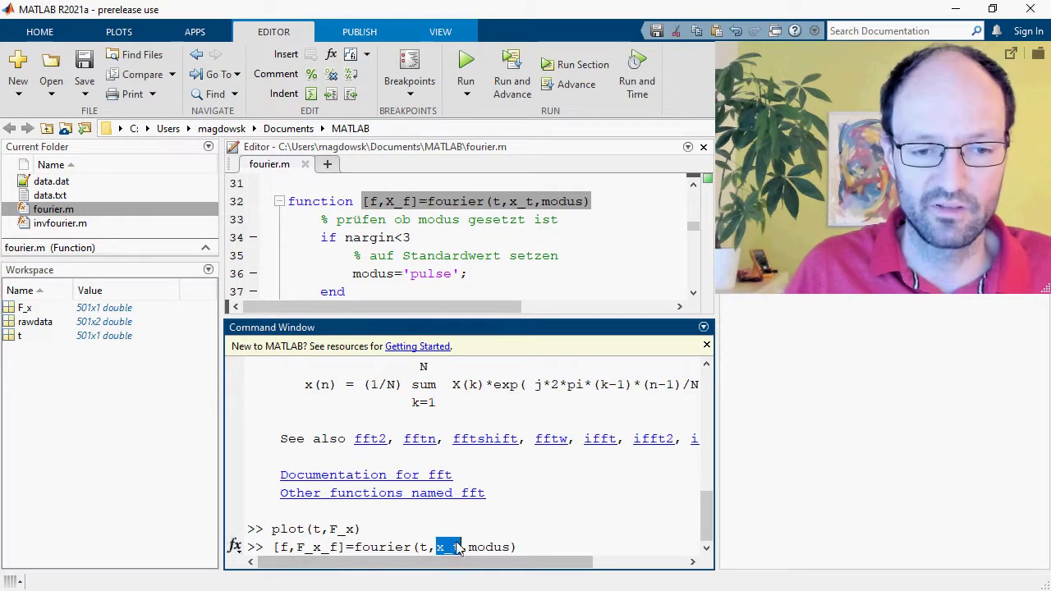
key("ctrl+v")
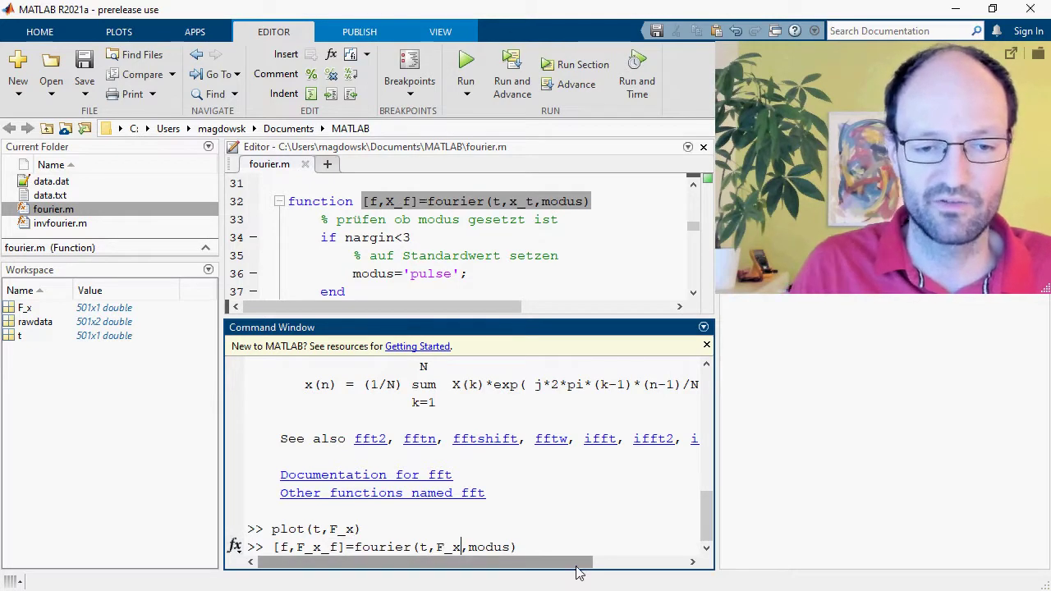
key("shift+Left")
key("shift+Left")
key("shift+Left")
key("shift+Left")
key("shift+Left")
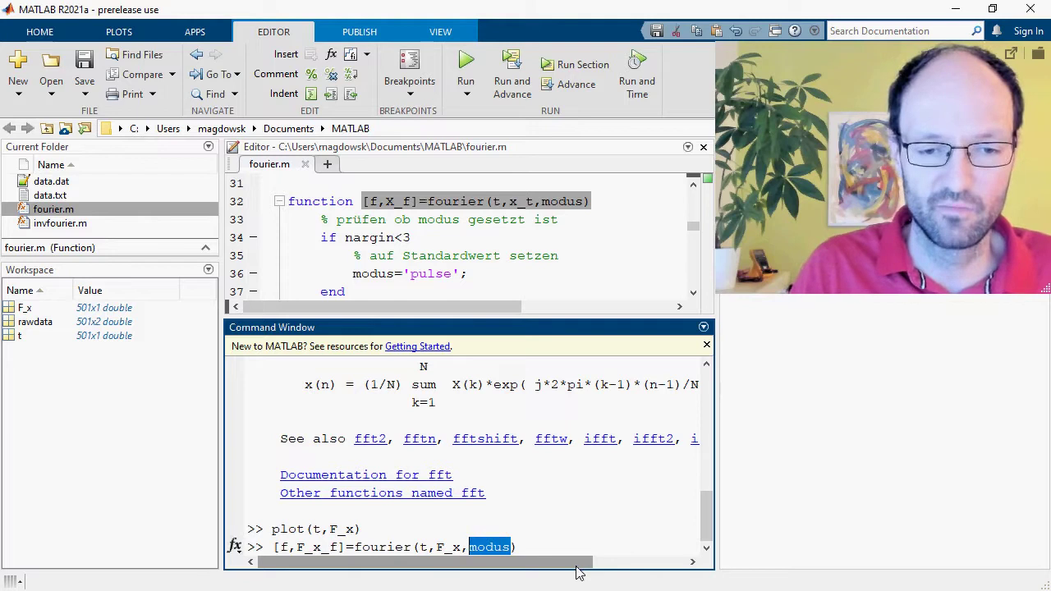
type("'snm")
key("BackSpace")
key("BackSpace")
type("i")
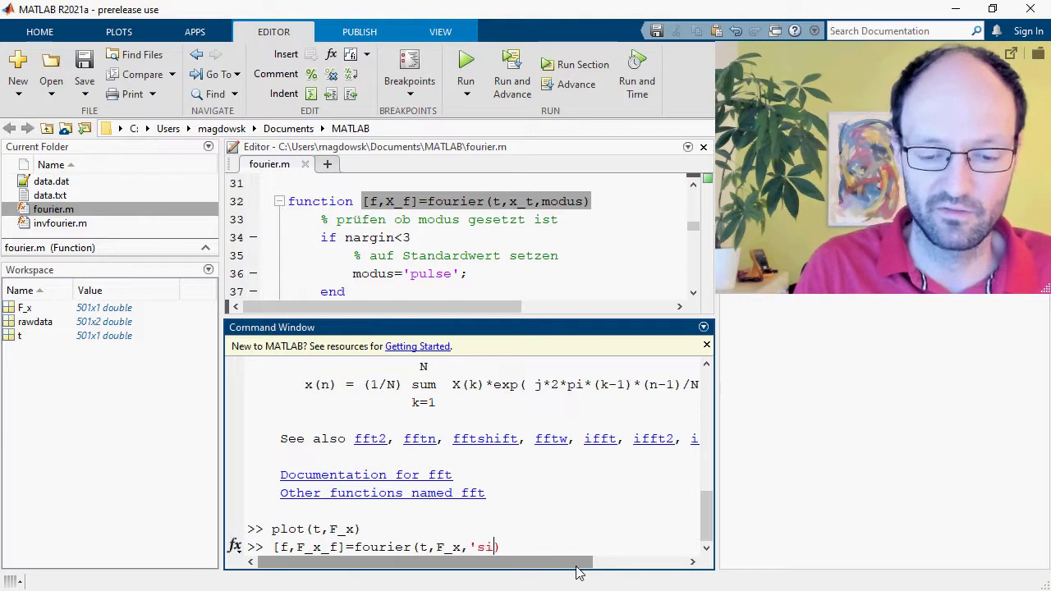
type("nus'")
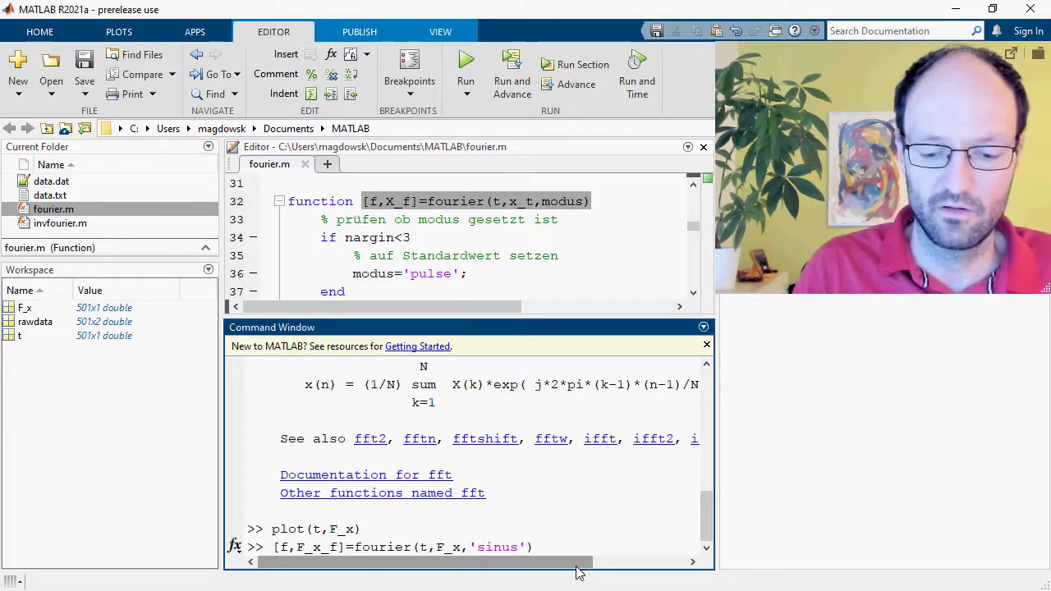
key("Return")
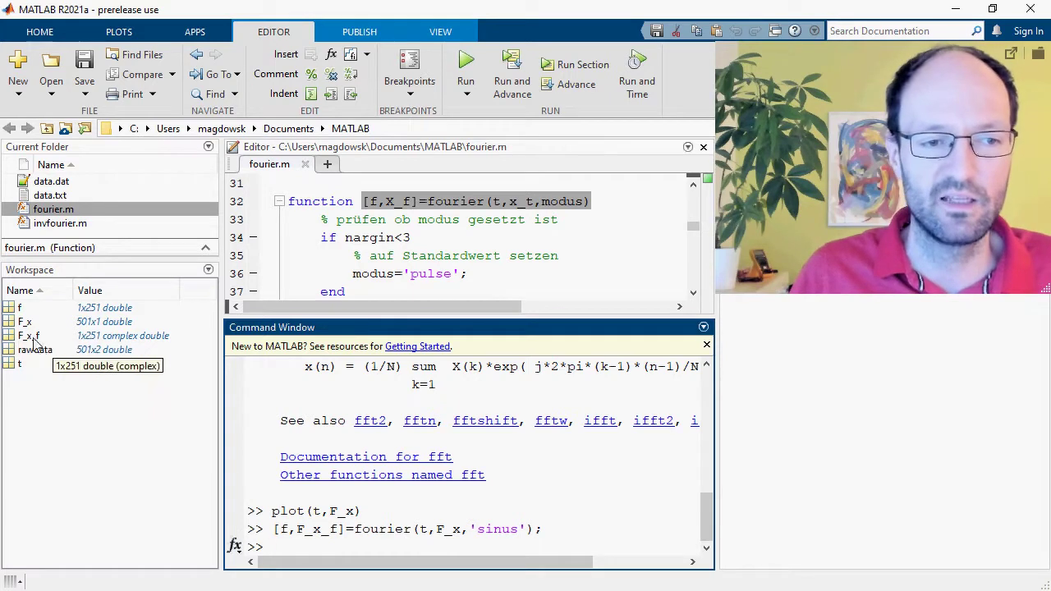
scroll(474, 216, "up", 2)
scroll(475, 216, "up", 5)
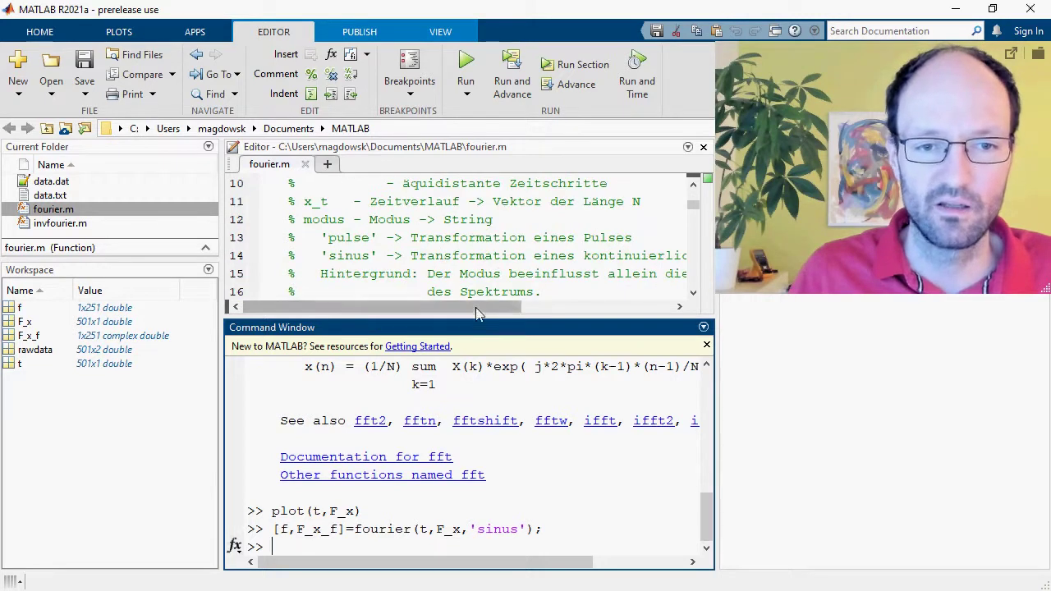
scroll(502, 263, "down", 6)
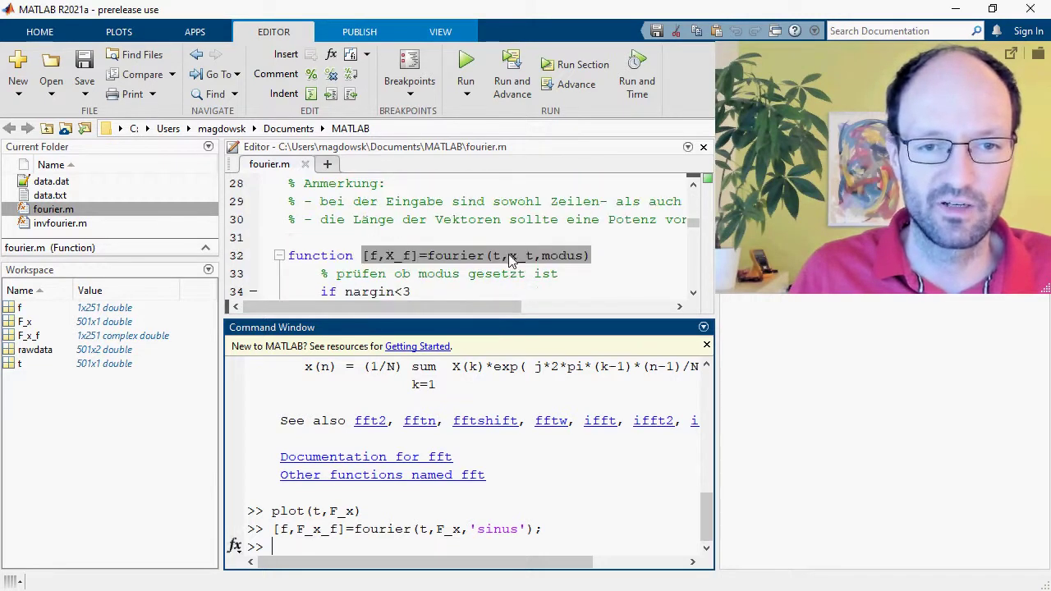
scroll(511, 259, "down", 2)
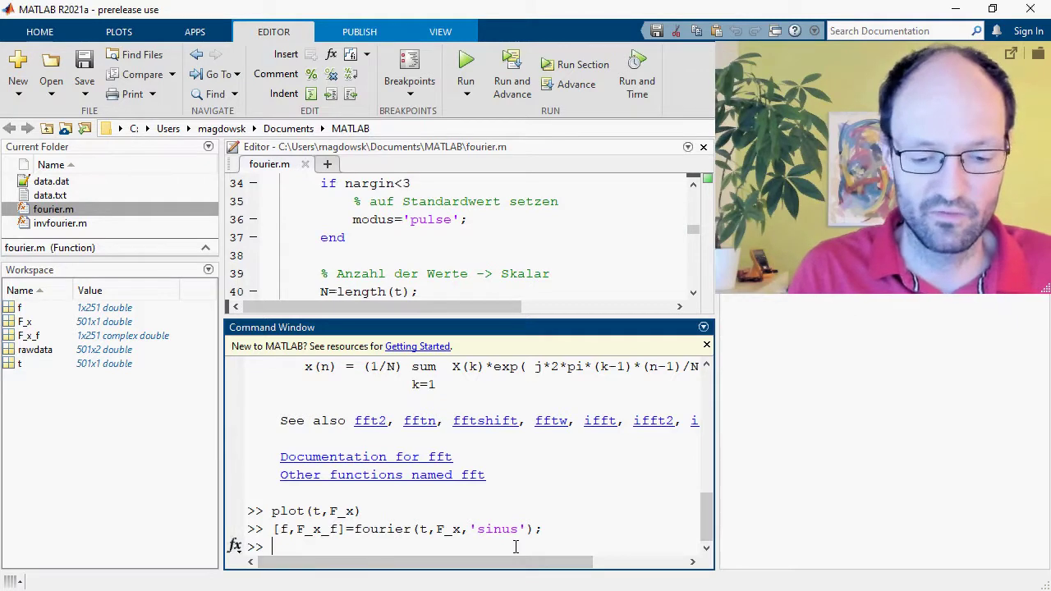
Run plot(f,F_x_f), which warns that imaginary parts are ignored.
type("lot(f,")
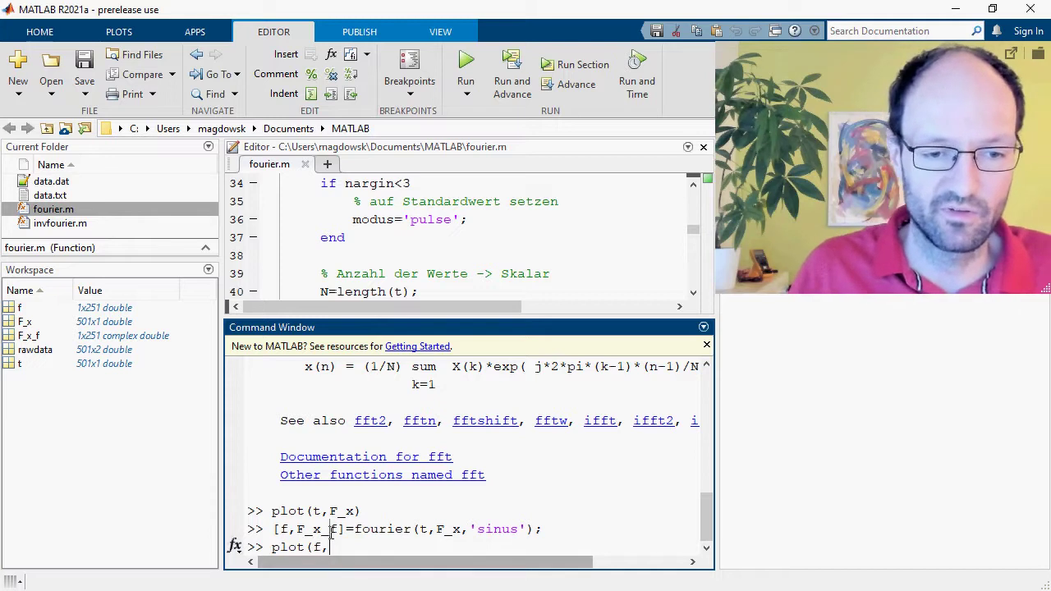
type("F_x_f)")
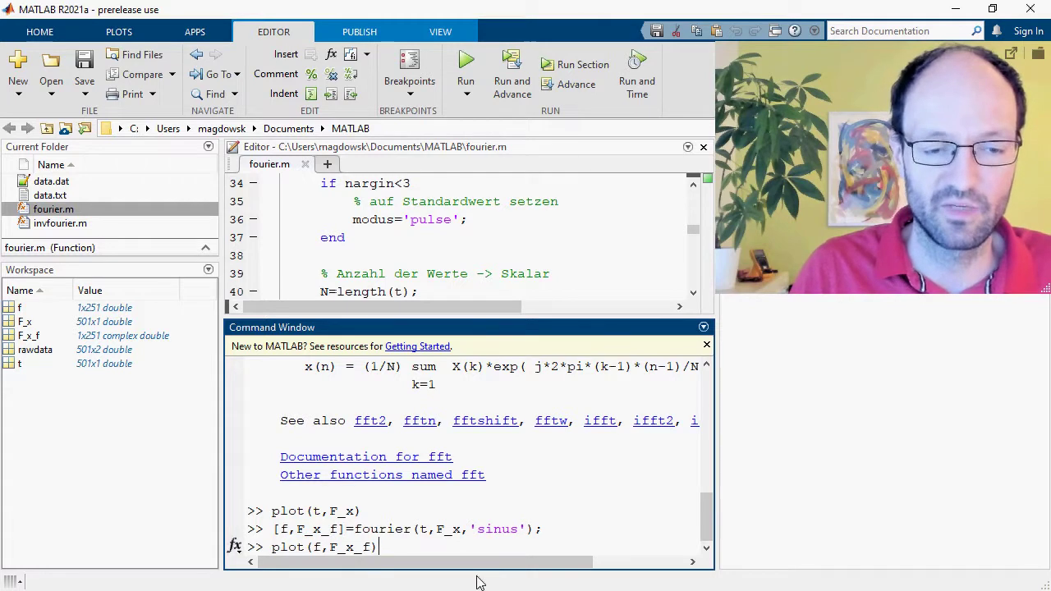
key("Return")
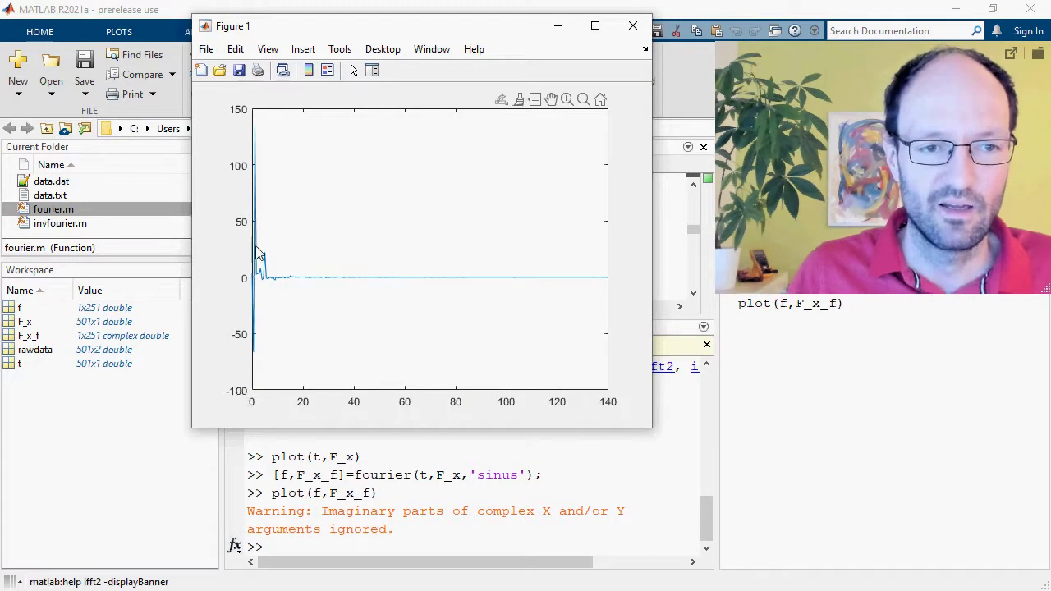
left_click_drag(331, 493, 374, 491)
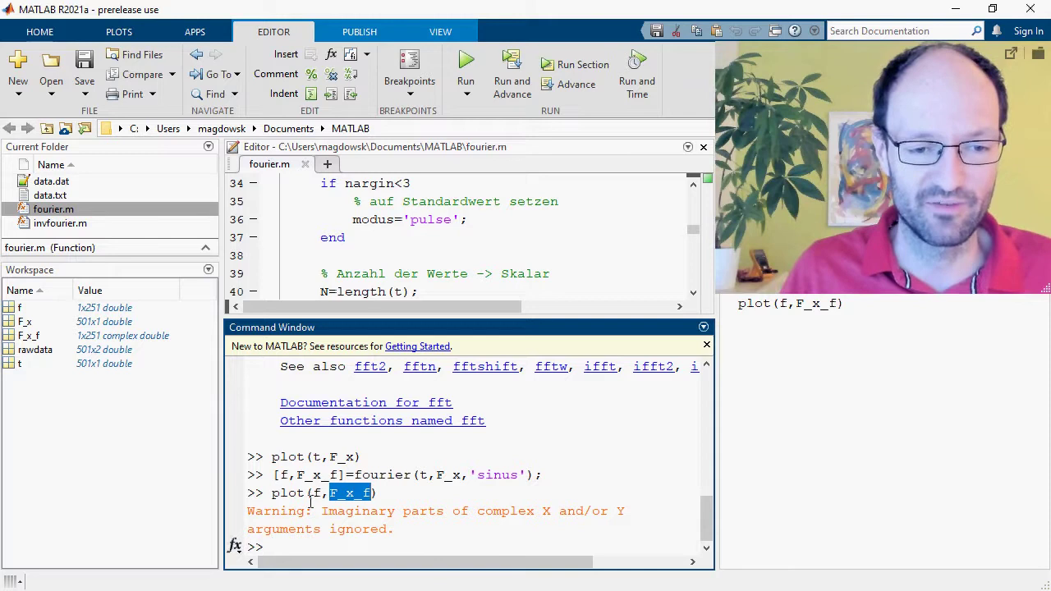
Recall the plot command and rerun it as plot(f,abs(F_x_f)).
left_click(298, 542)
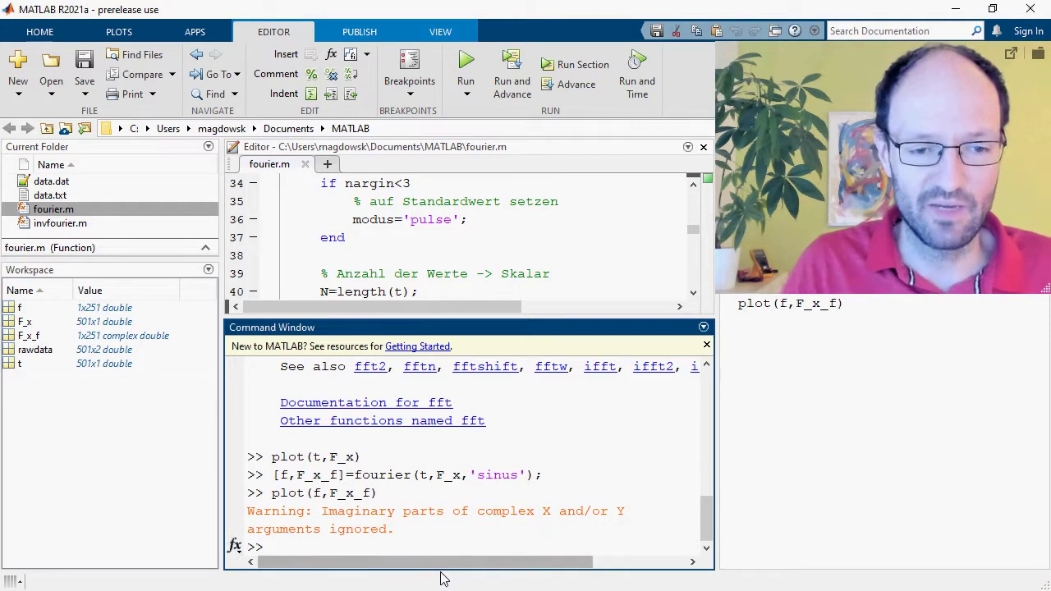
key("Up")
type("abs(")
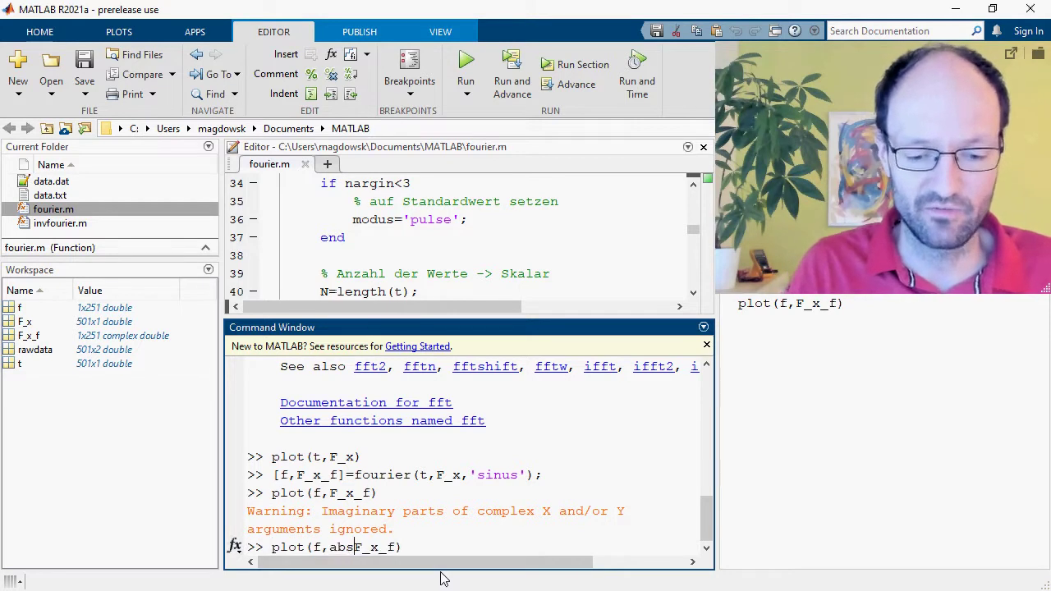
key("End")
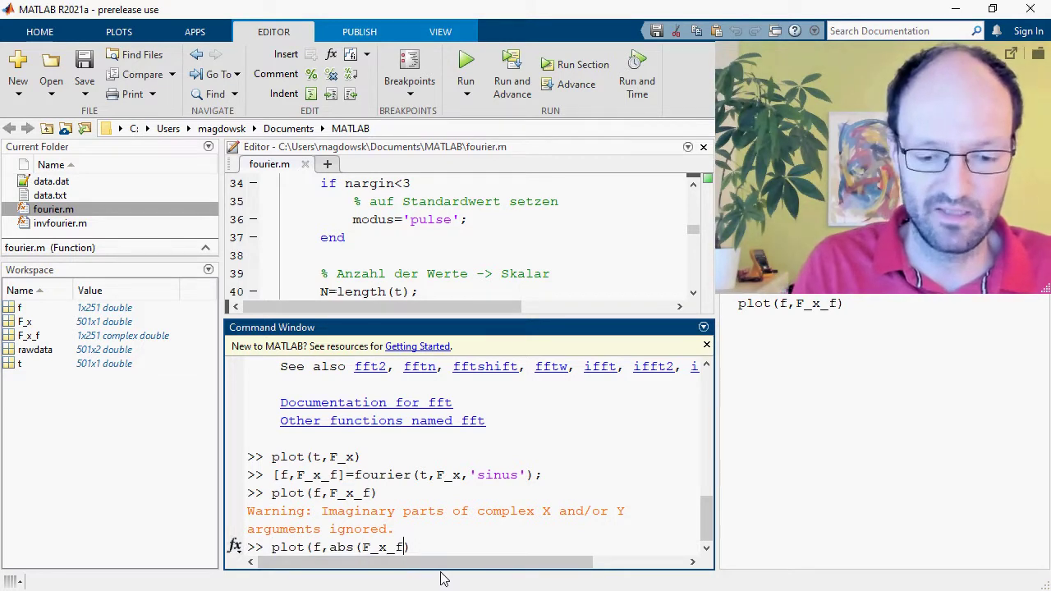
type(")")
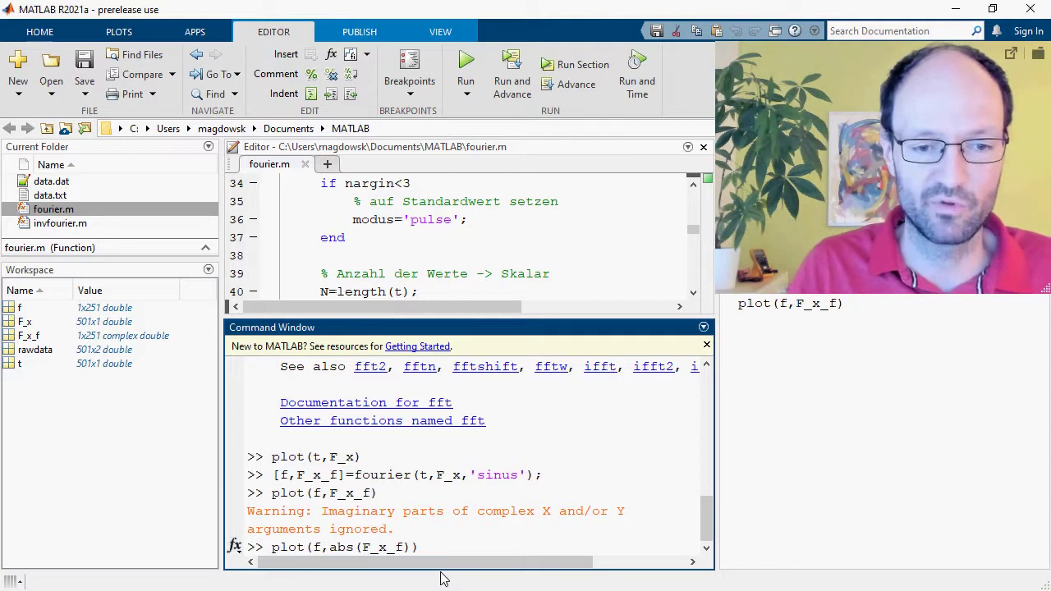
key("Return")
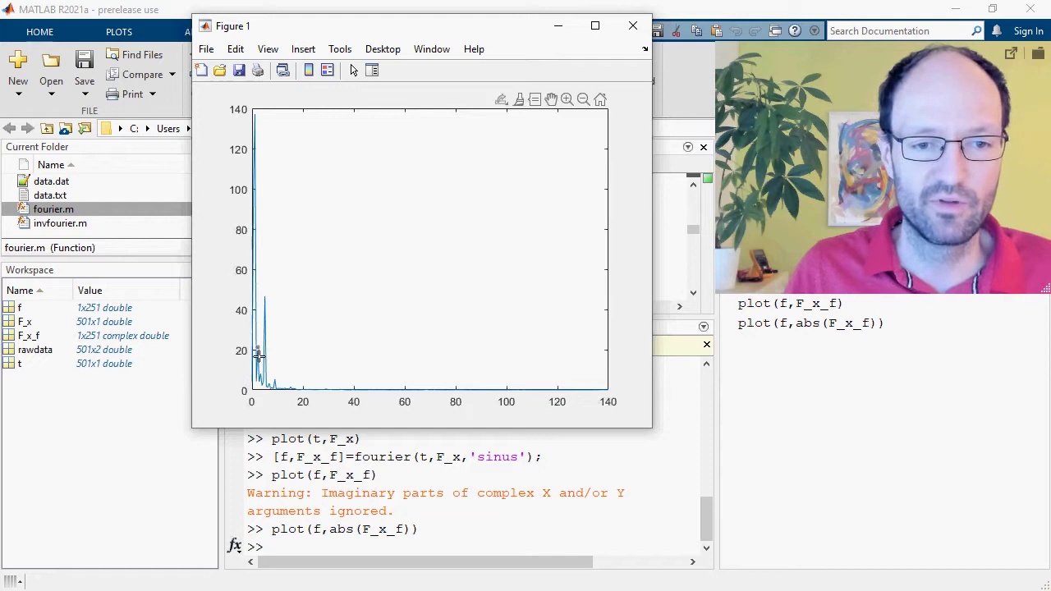
mouse_move(258, 355)
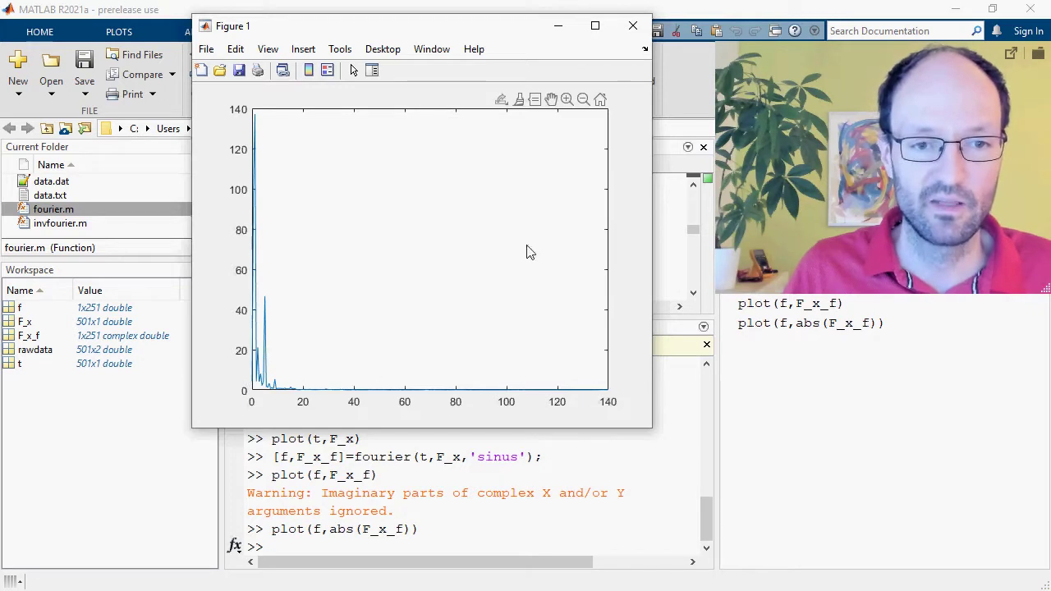
Close the figure and run xlim([0,20]) to limit the frequency axis to 0–20 Hz.
left_click(567, 100)
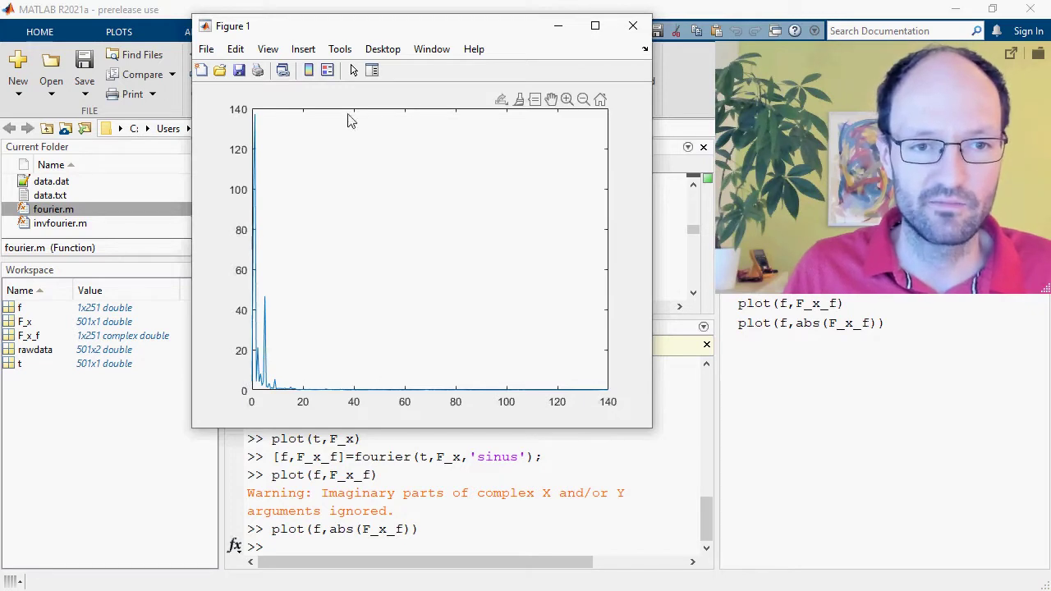
left_click(633, 25)
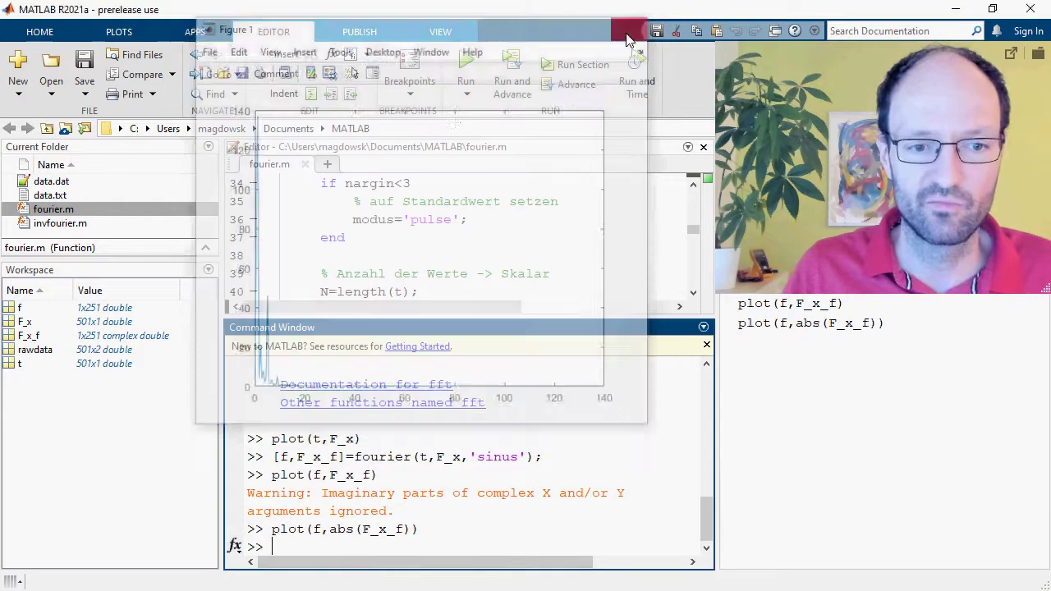
type("xlim([0,")
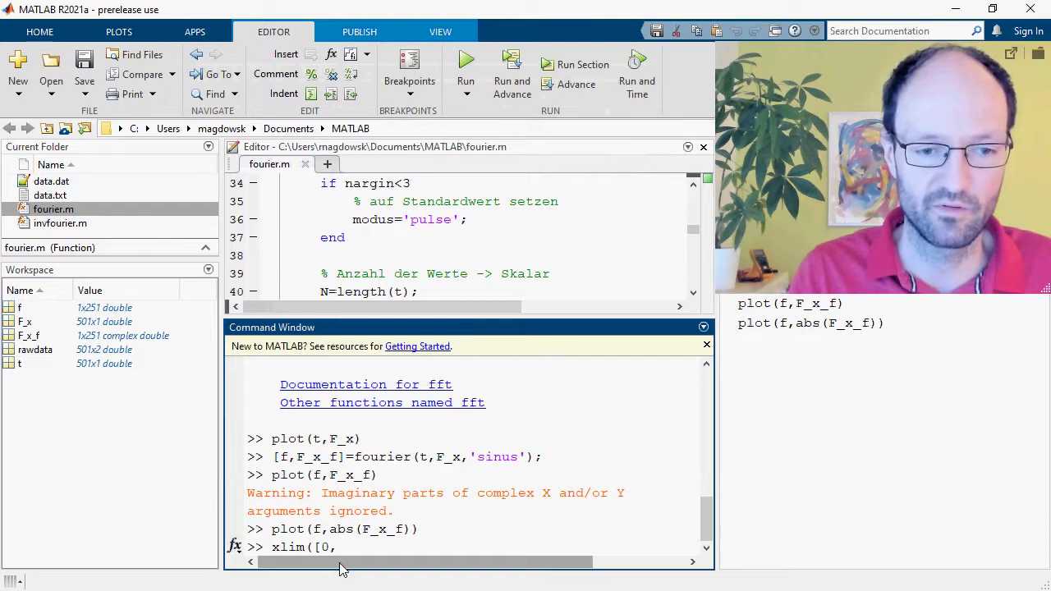
type("20")
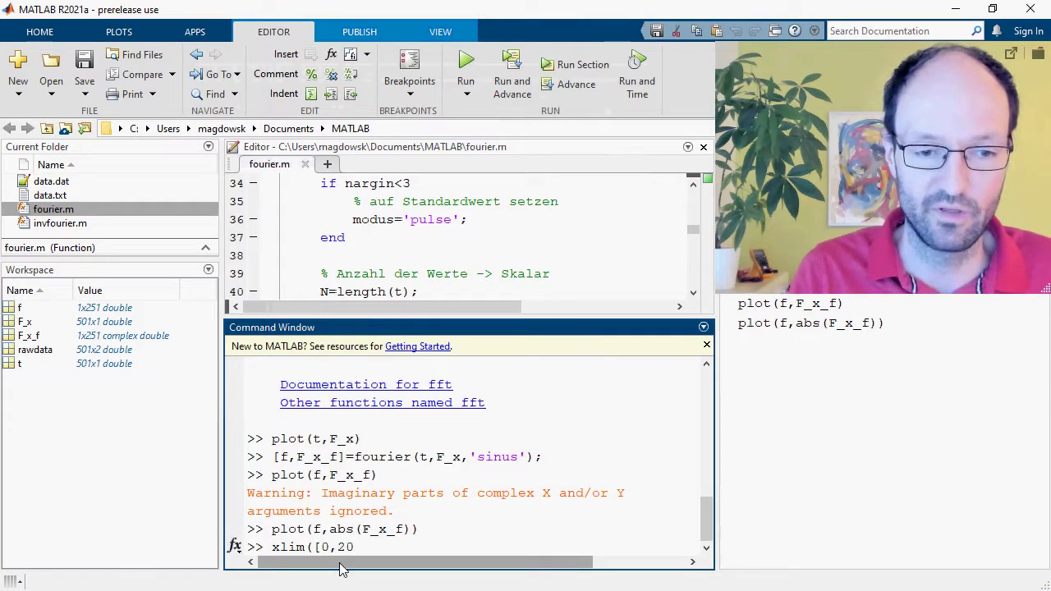
type("])")
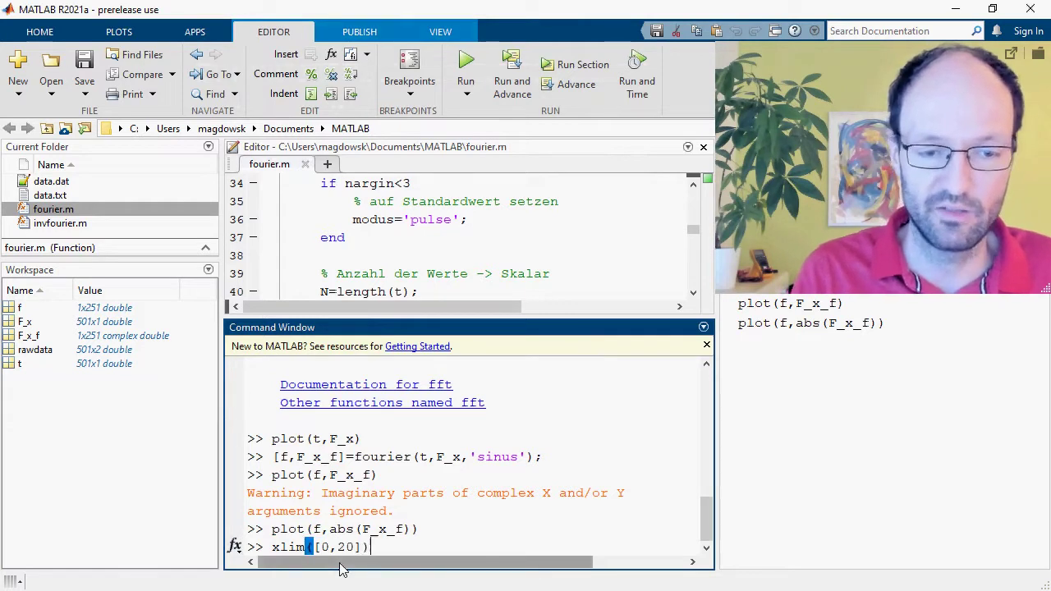
key("Return")
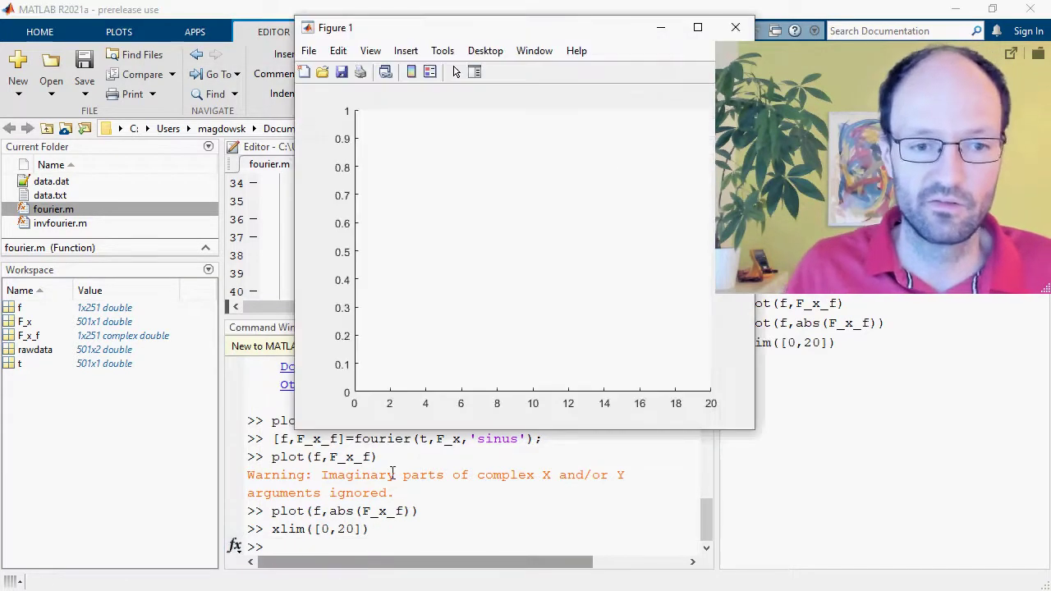
Close the empty figure, then rerun plot(f,abs(F_x_f)) and the 0–20 Hz limit.
left_click(738, 30)
key("Up")
key("Up")
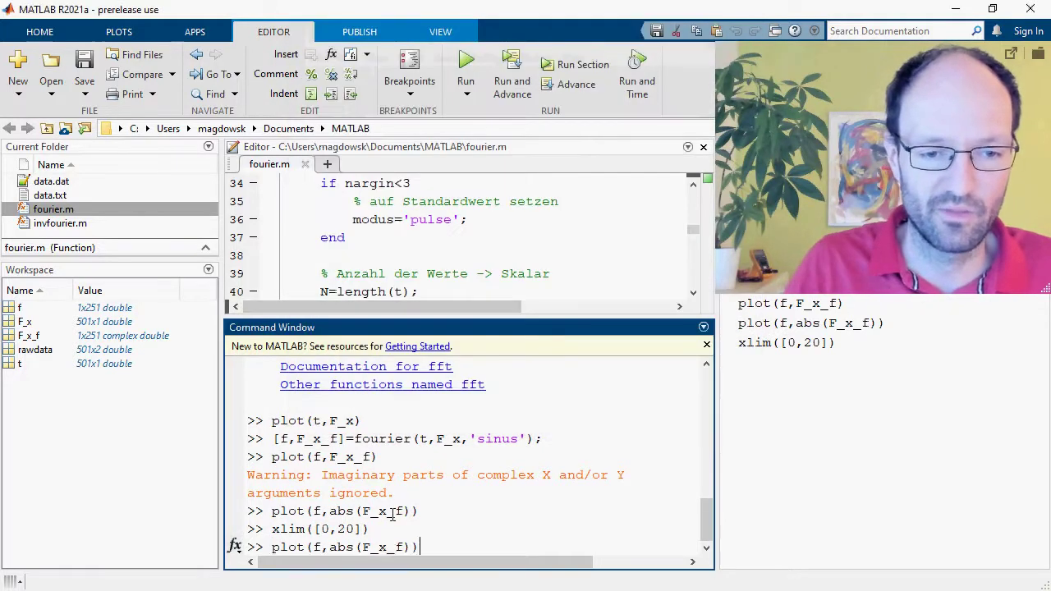
key("Return")
left_click(393, 514)
key("Up")
key("Up")
key("Return")
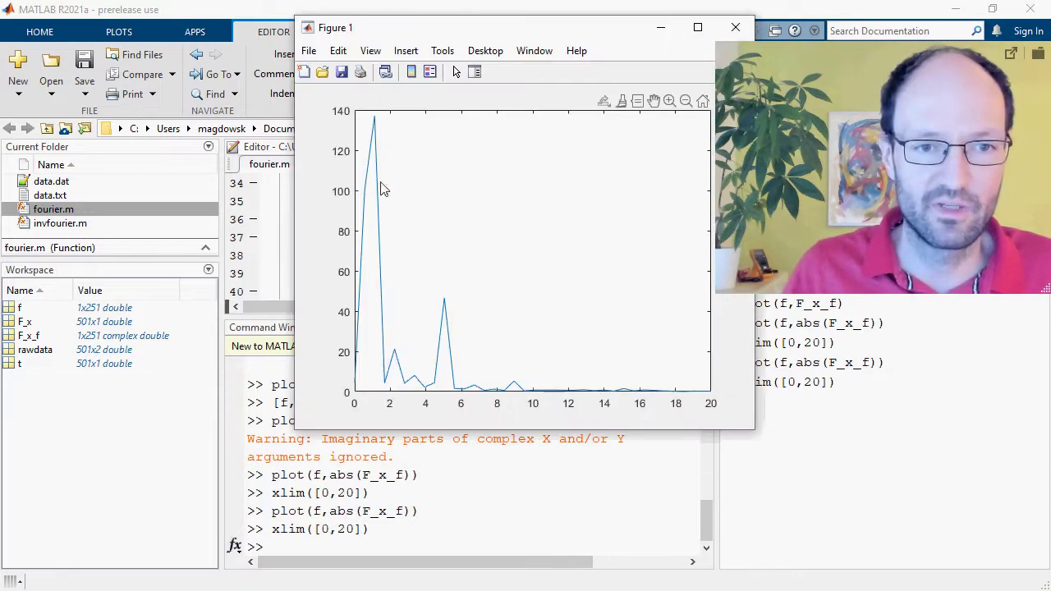
Enable Data Tips and mark the peak near 5 Hz (X 5.03368, Y 46.5882).
left_click(441, 51)
left_click(441, 51)
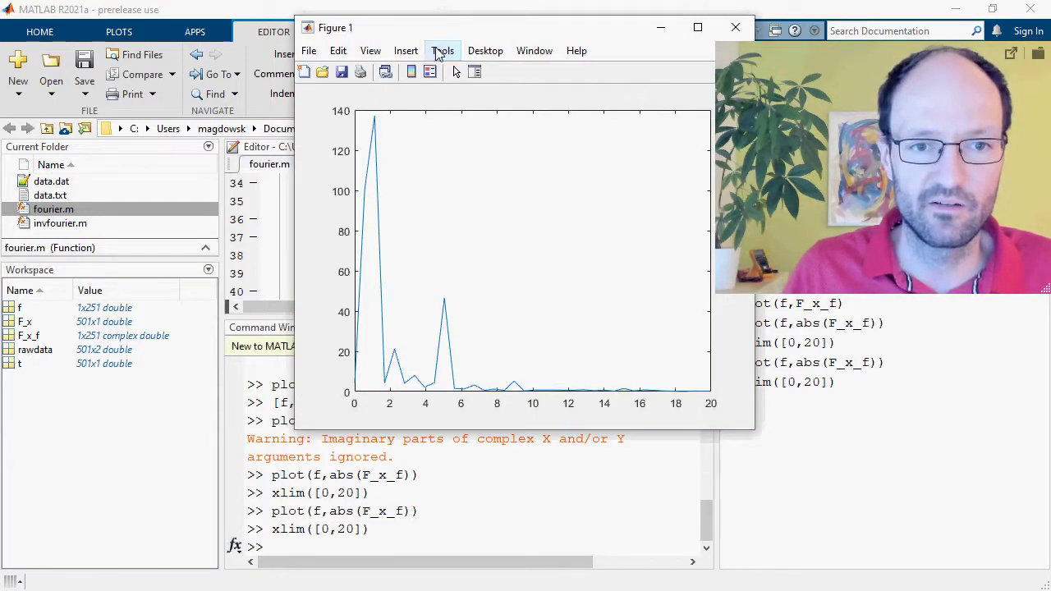
left_click(441, 51)
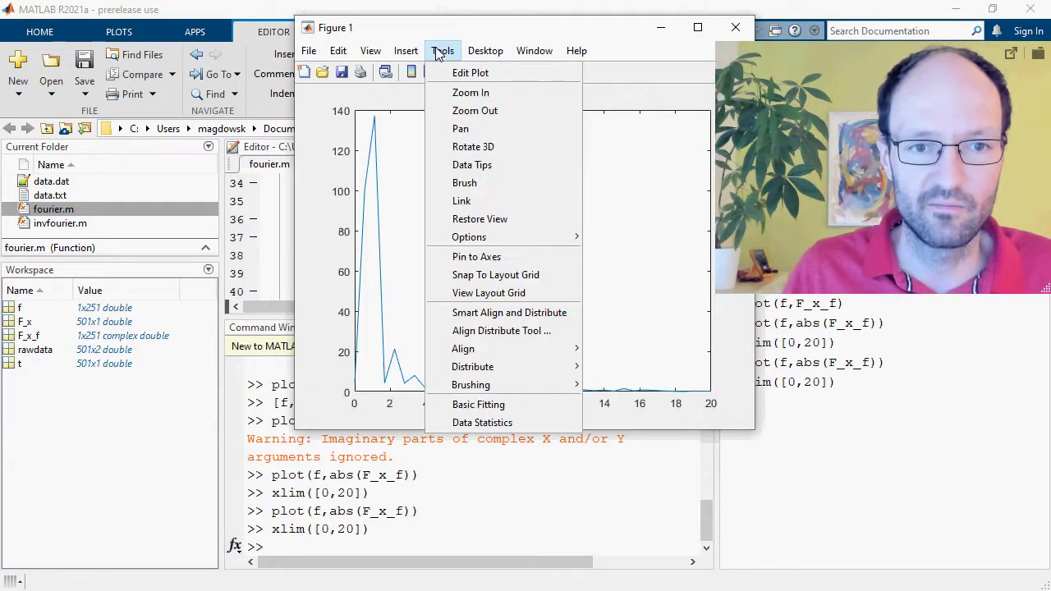
left_click(472, 164)
left_click(392, 162)
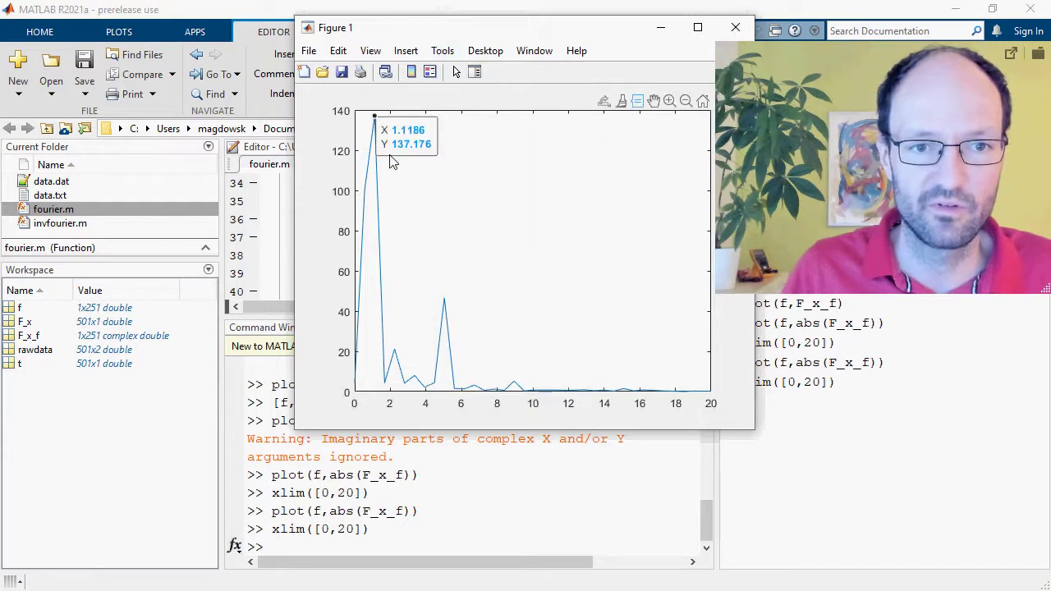
left_click(444, 298)
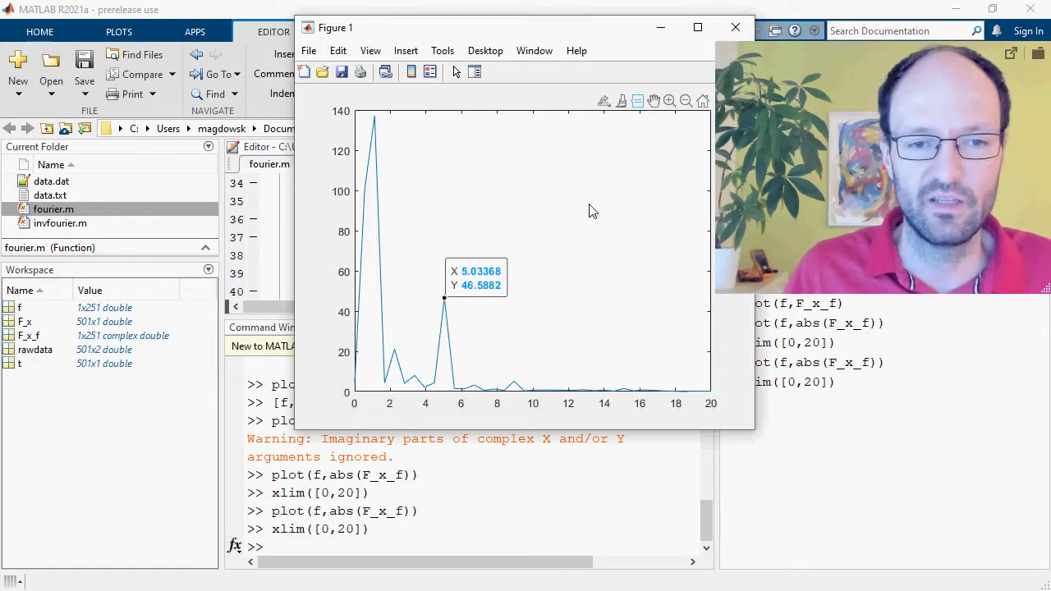
Redraw the spectrum with stem(f,abs(F_x_f)) and reapply xlim([0,20]).
left_click(735, 27)
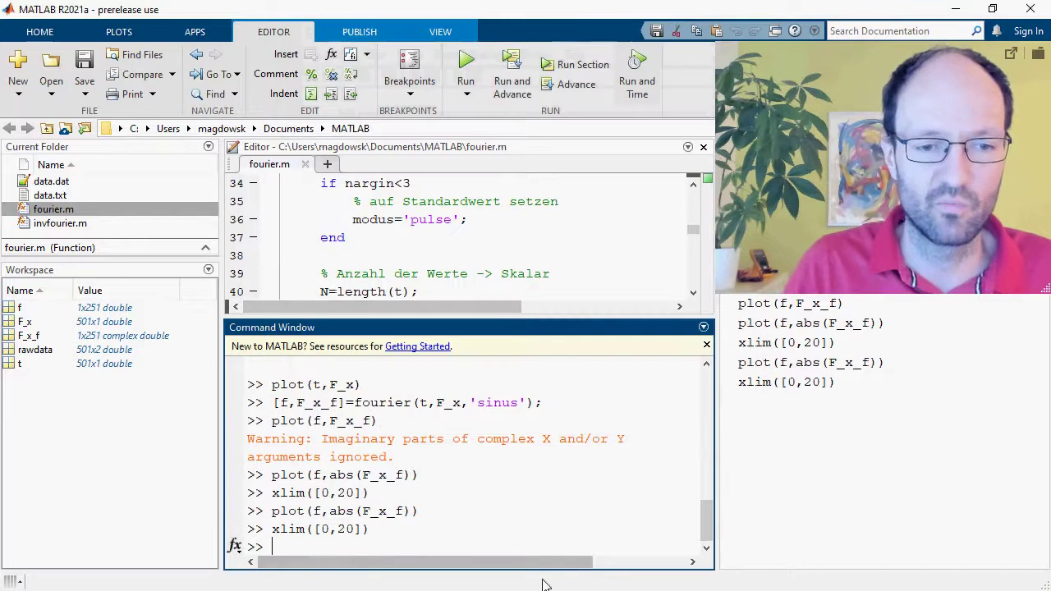
key("Up")
key("Up")
key("Home")
key("shift+Right")
key("shift+Right")
key("shift+Right")
key("shift+Right")
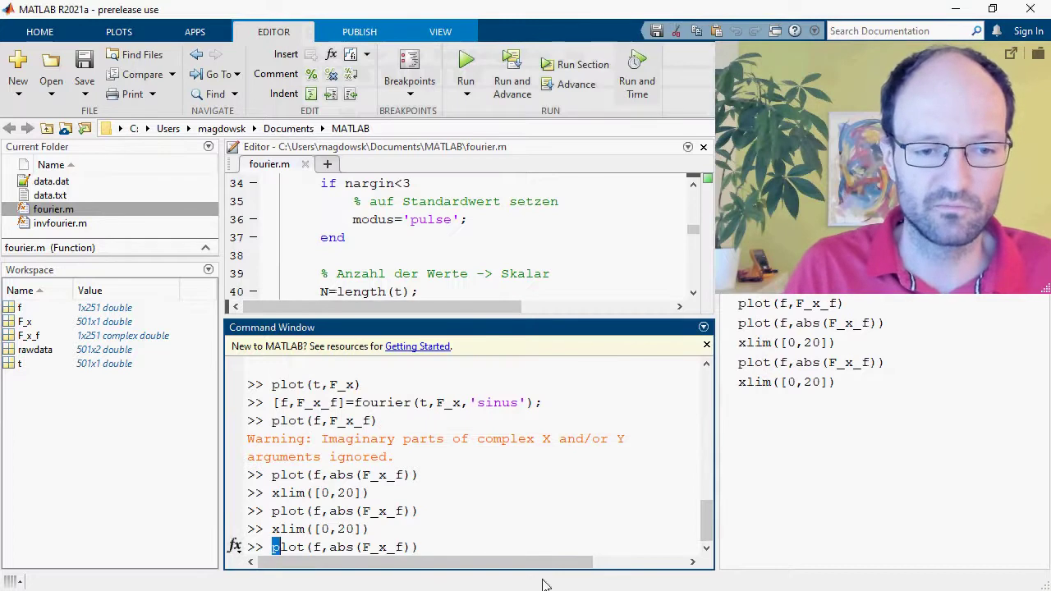
type("stem")
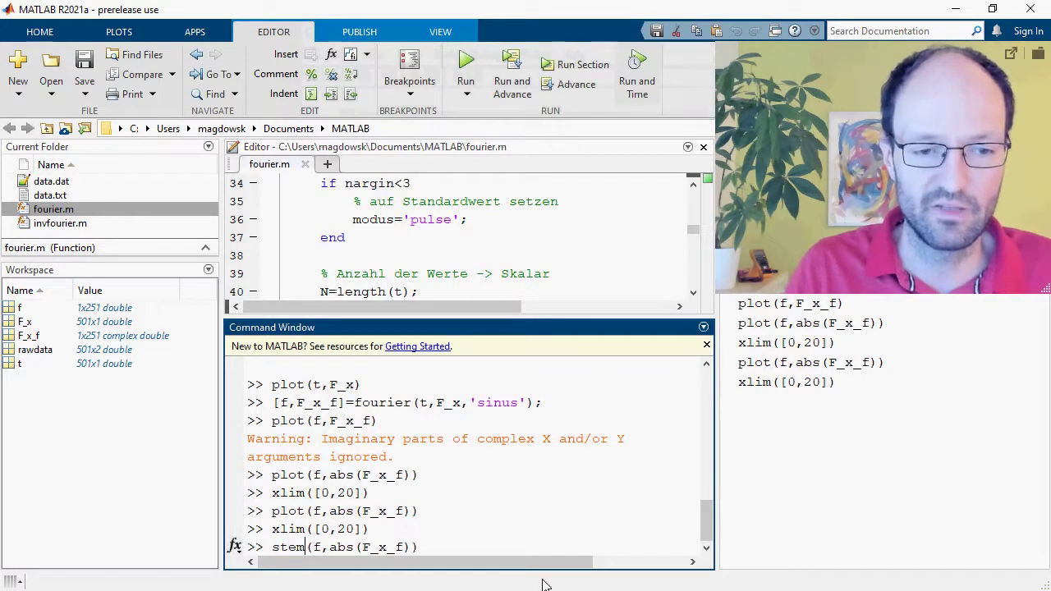
key("Return")
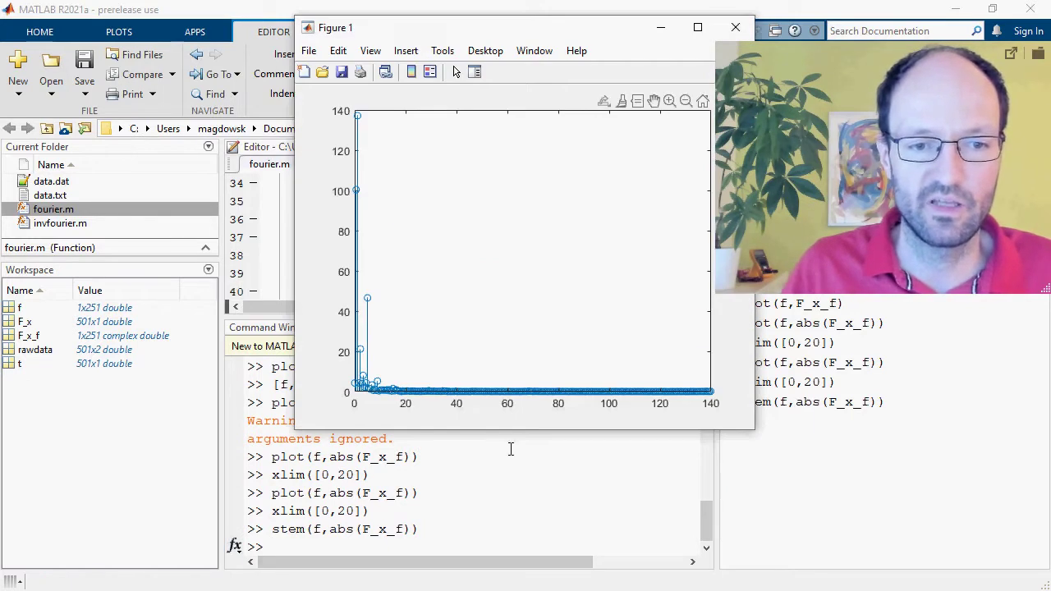
left_click(403, 542)
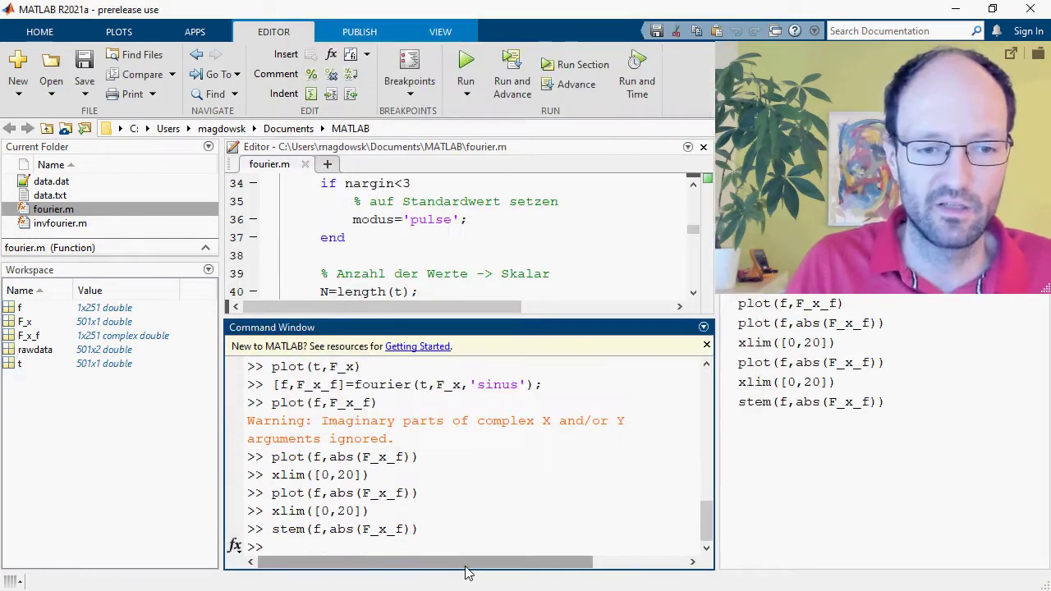
key("Up")
key("Up")
key("Return")
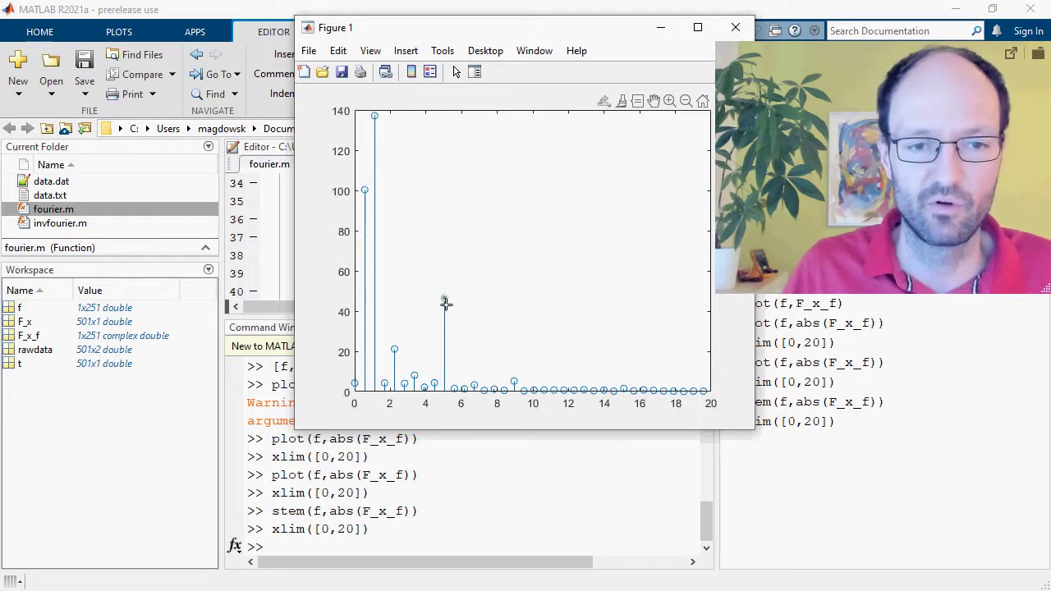
mouse_move(446, 300)
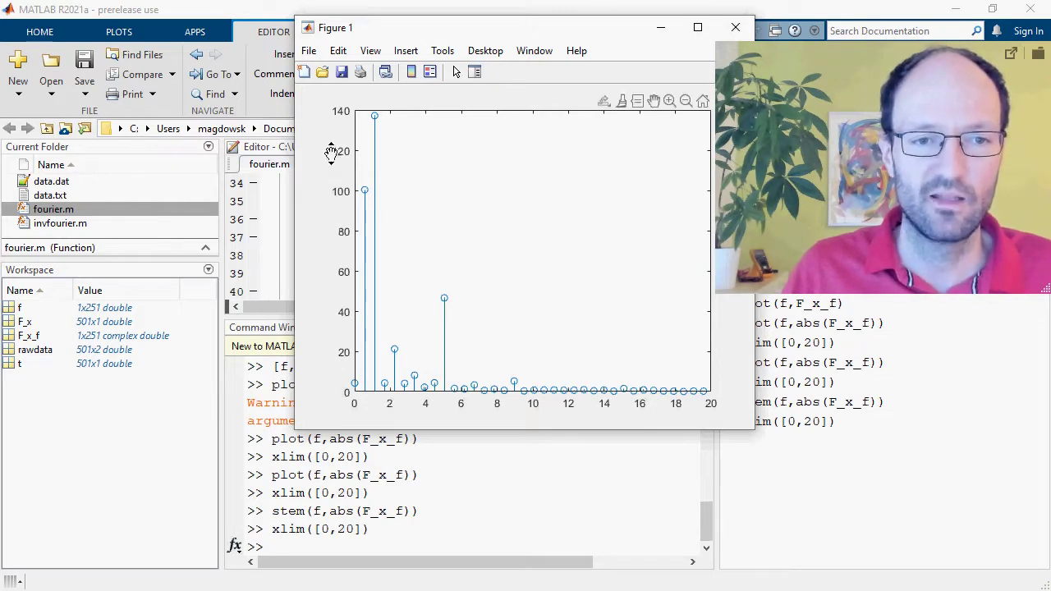
Run xlabel('Frequency in Hz') and ylabel('Force amplitude in N'), then view the labelled stem plot.
left_click(308, 544)
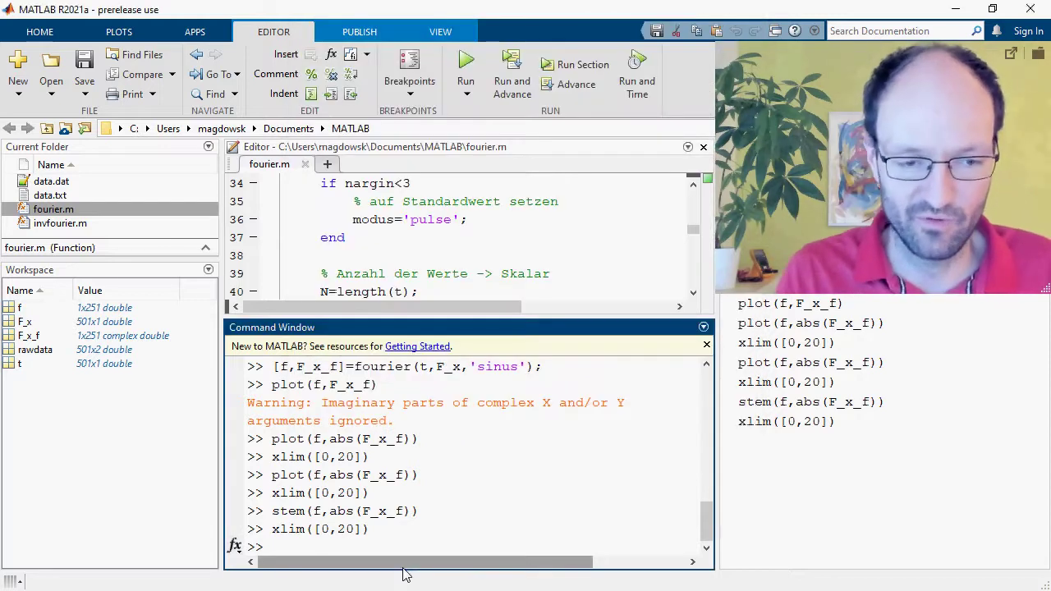
type("xla")
key("BackSpace")
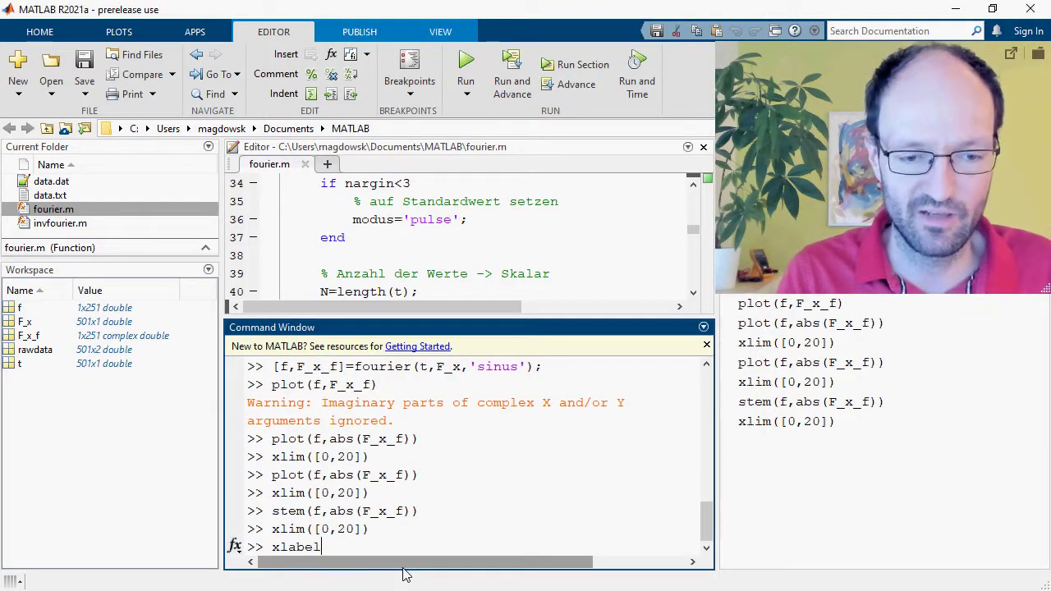
type("l('F")
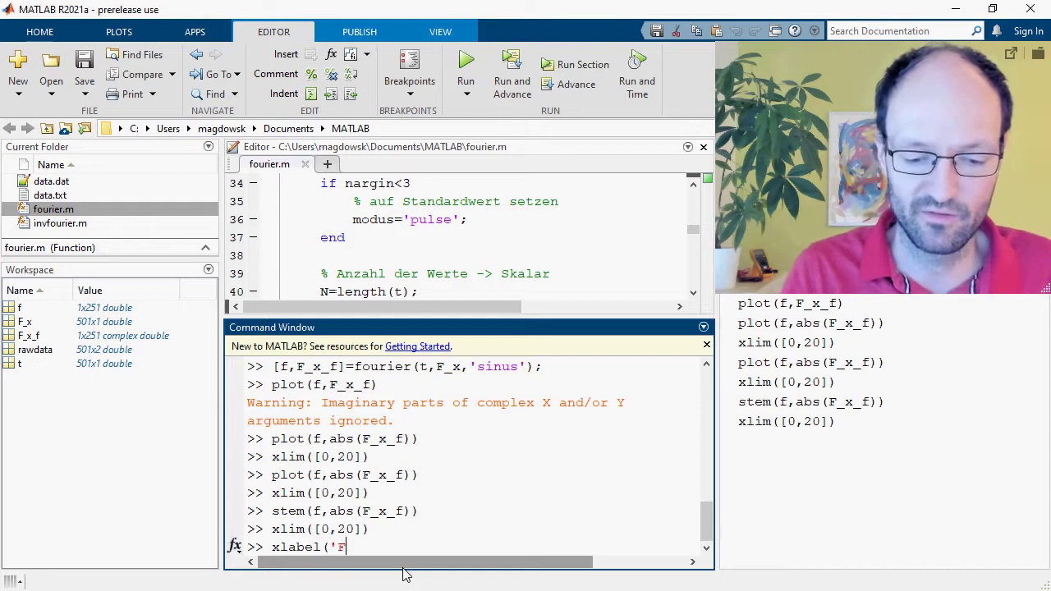
type("requency in Hz")
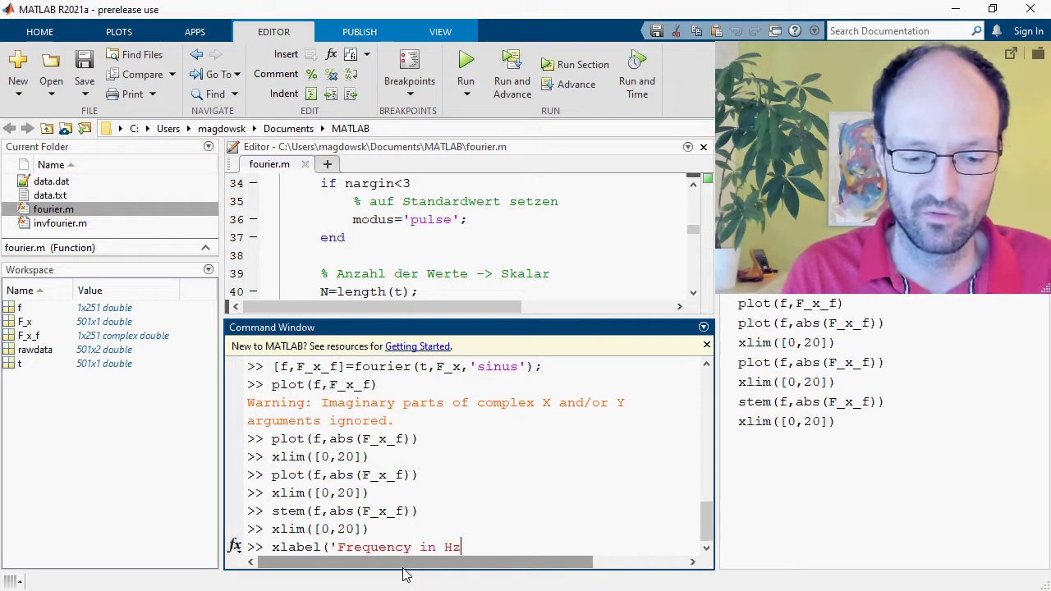
type("')")
key("Return")
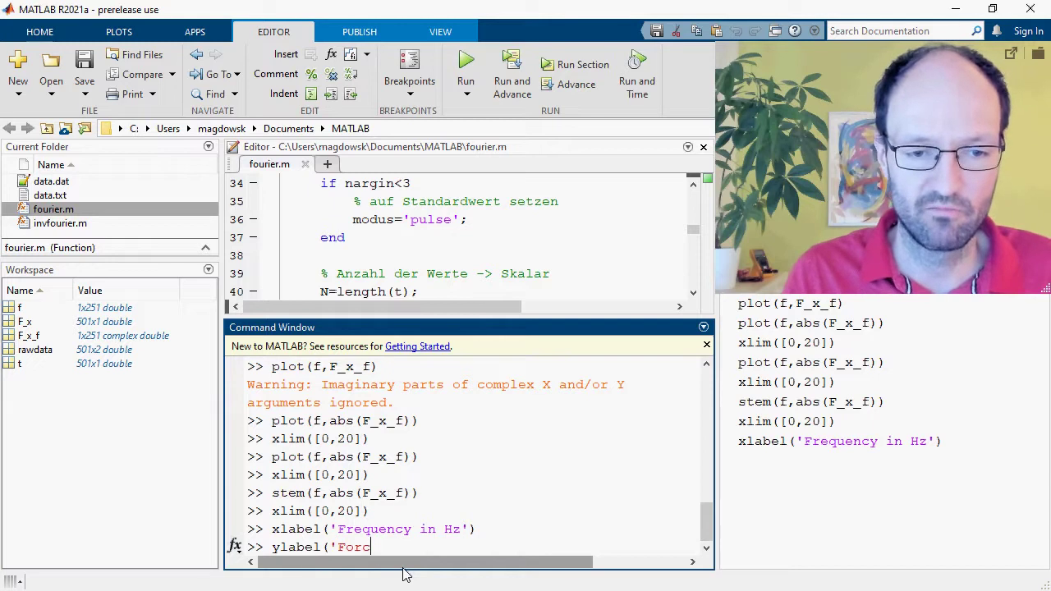
type("Force amplitude")
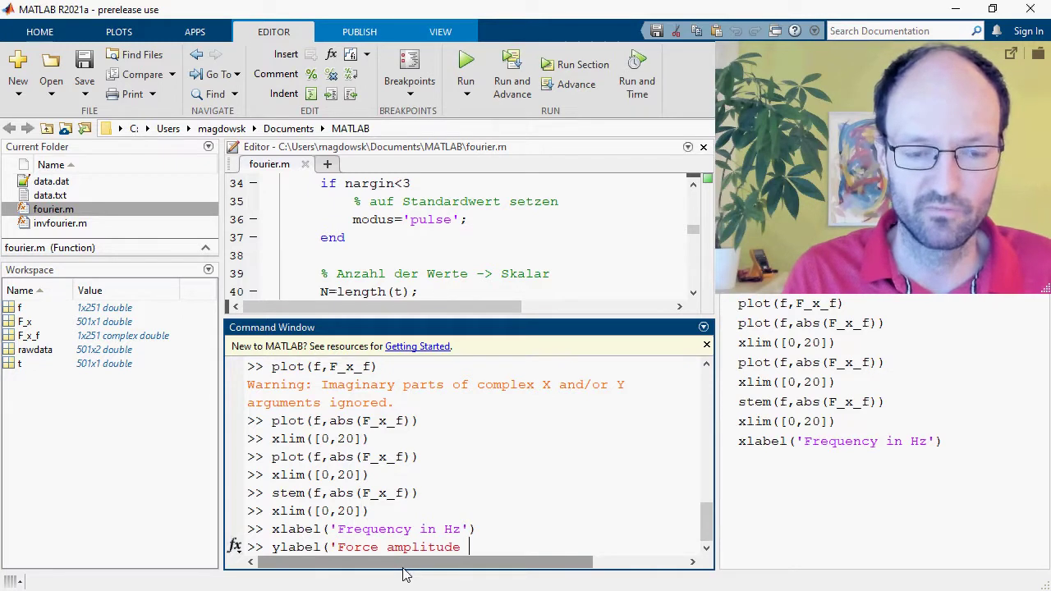
type(" in N')")
key("Return")
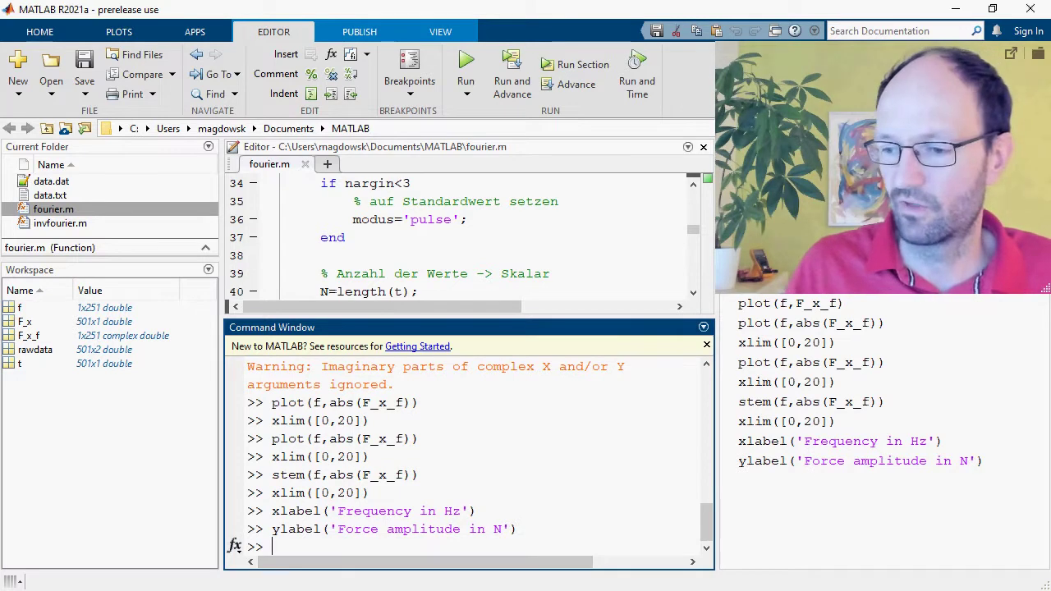
key("alt+Tab")
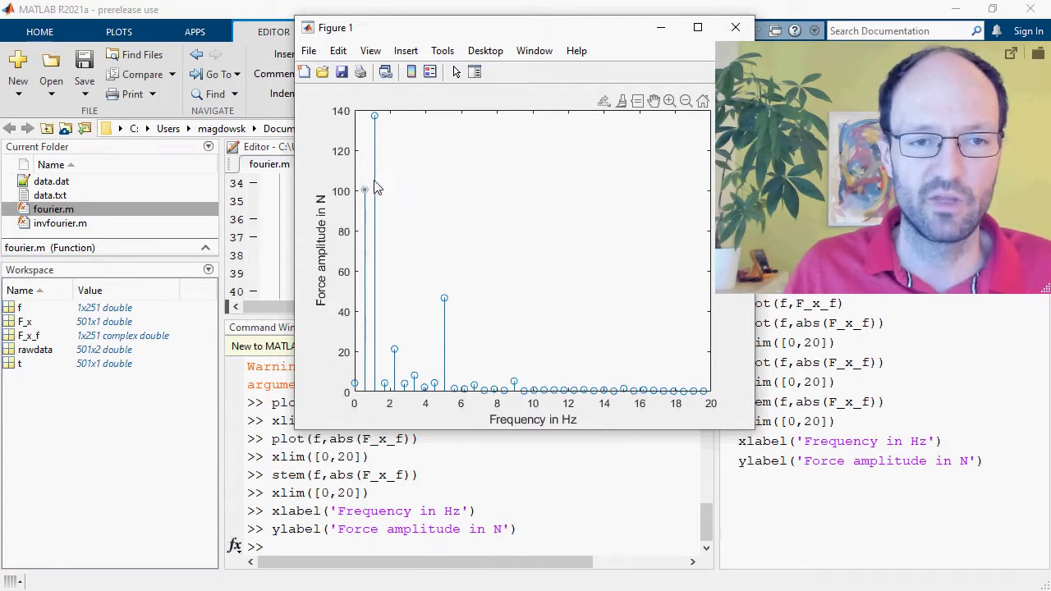
mouse_move(377, 117)
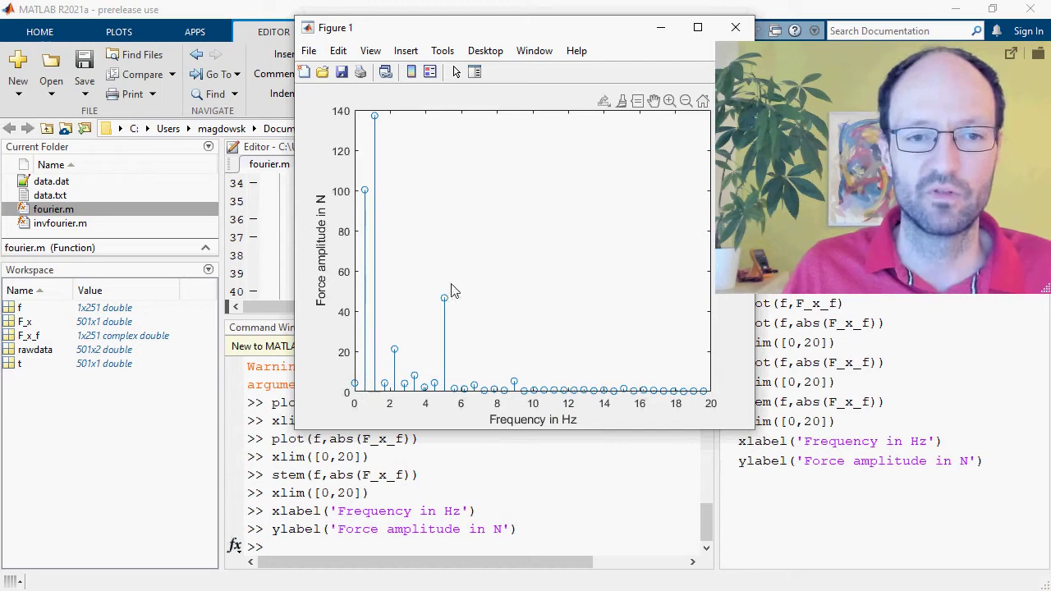
Open a second figure window with figure(2).
left_click(662, 30)
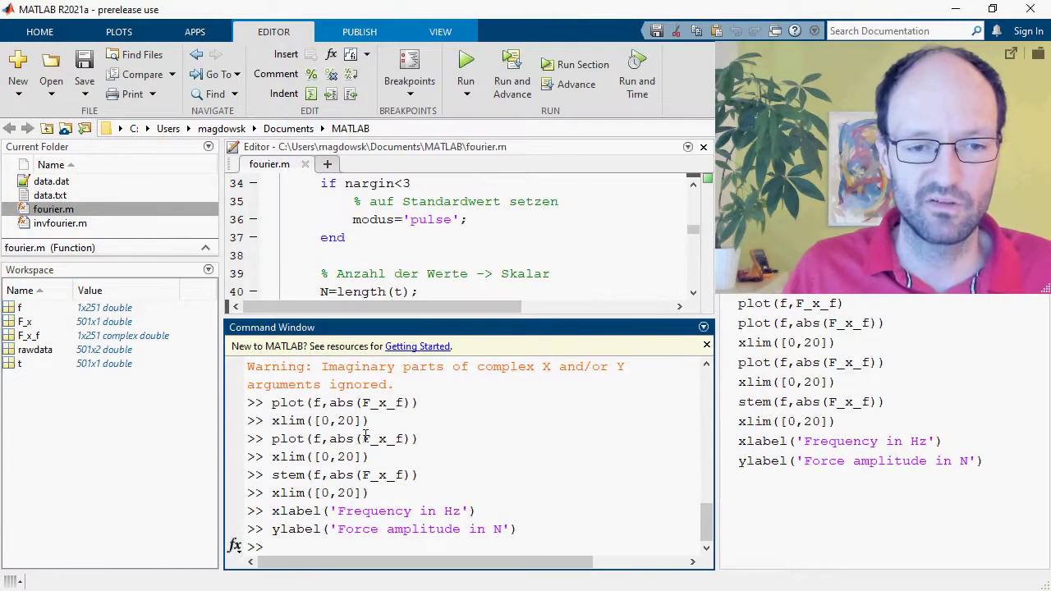
left_click_drag(363, 438, 413, 438)
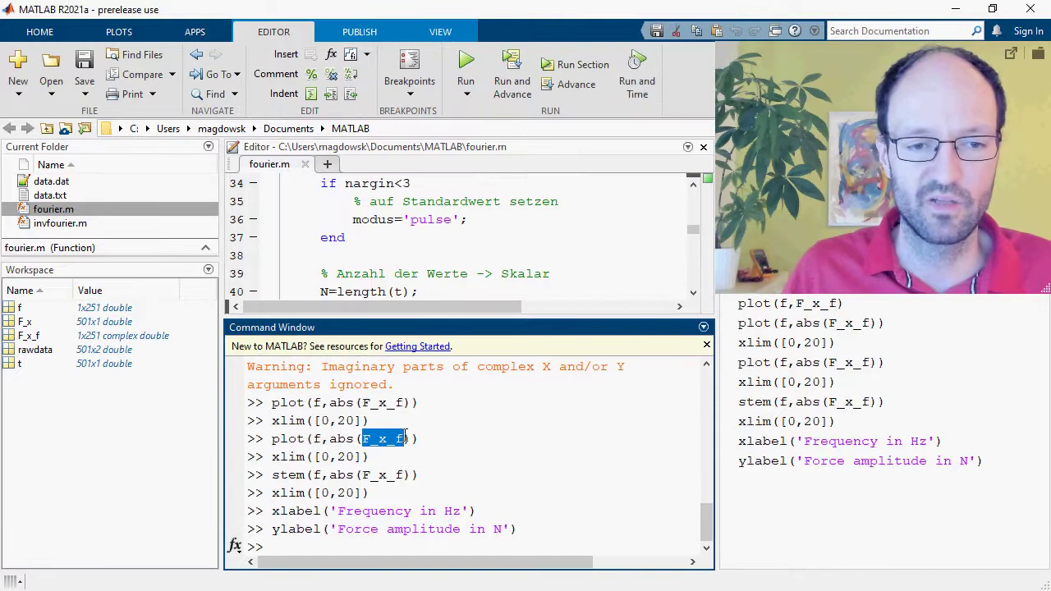
left_click_drag(329, 440, 350, 440)
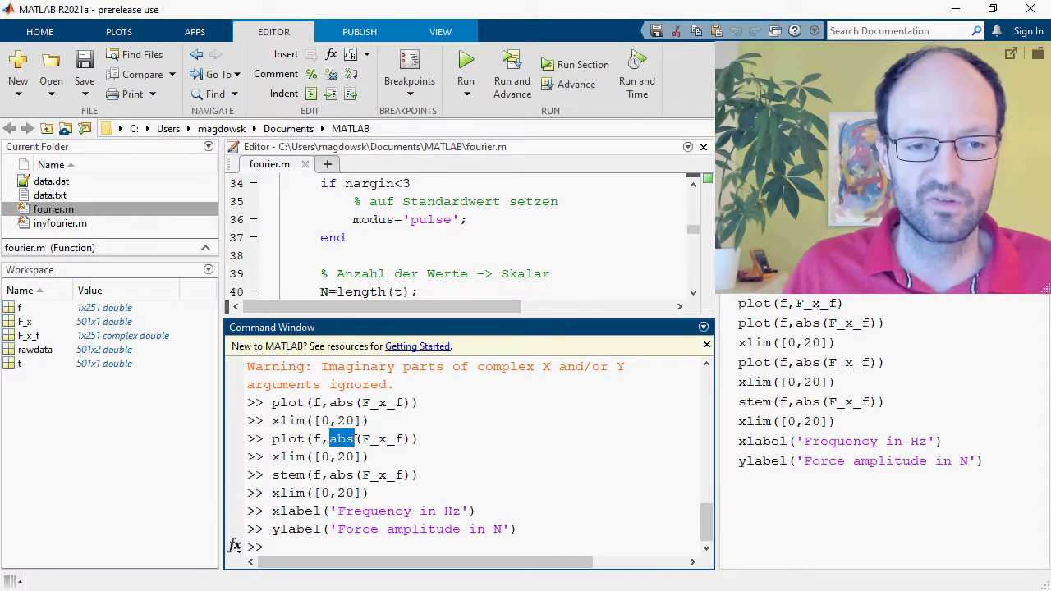
left_click(322, 545)
type("figure(2")
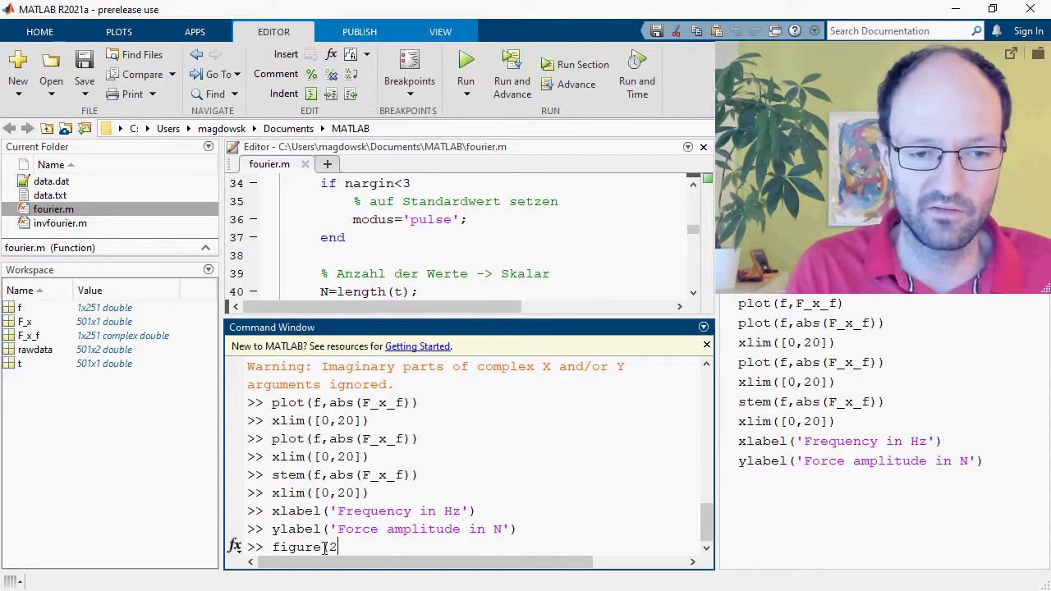
type(")")
key("Return")
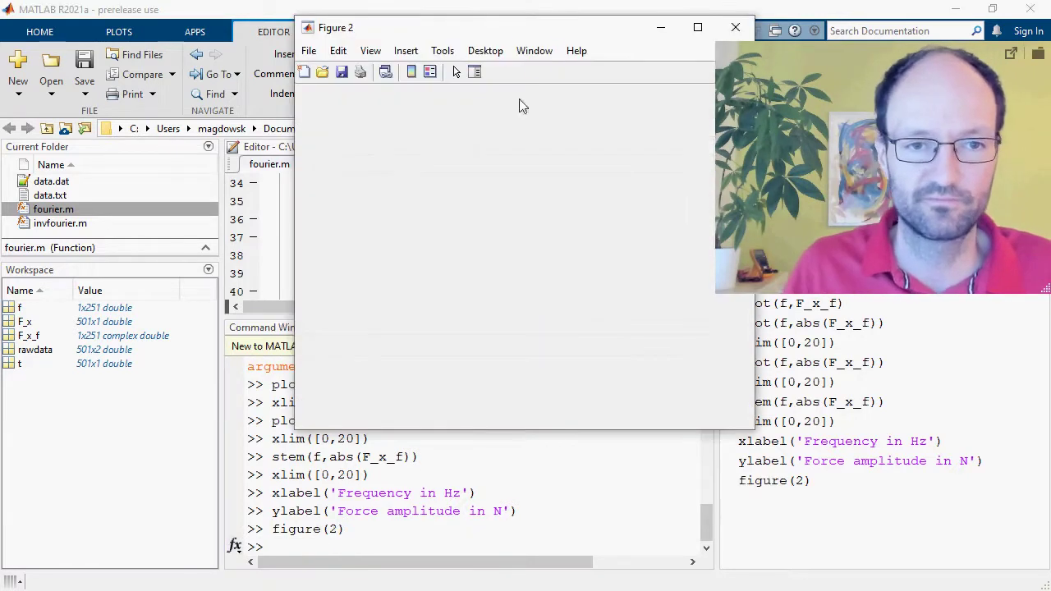
Paste the earlier stem command at the prompt and replace abs with angle.
left_click(274, 457)
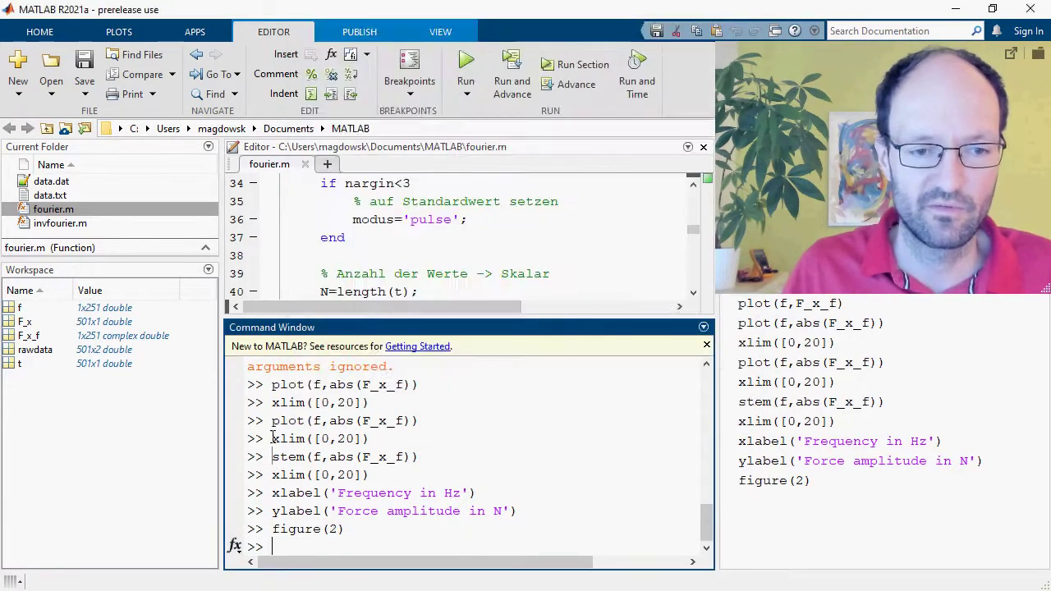
left_click_drag(273, 456, 441, 460)
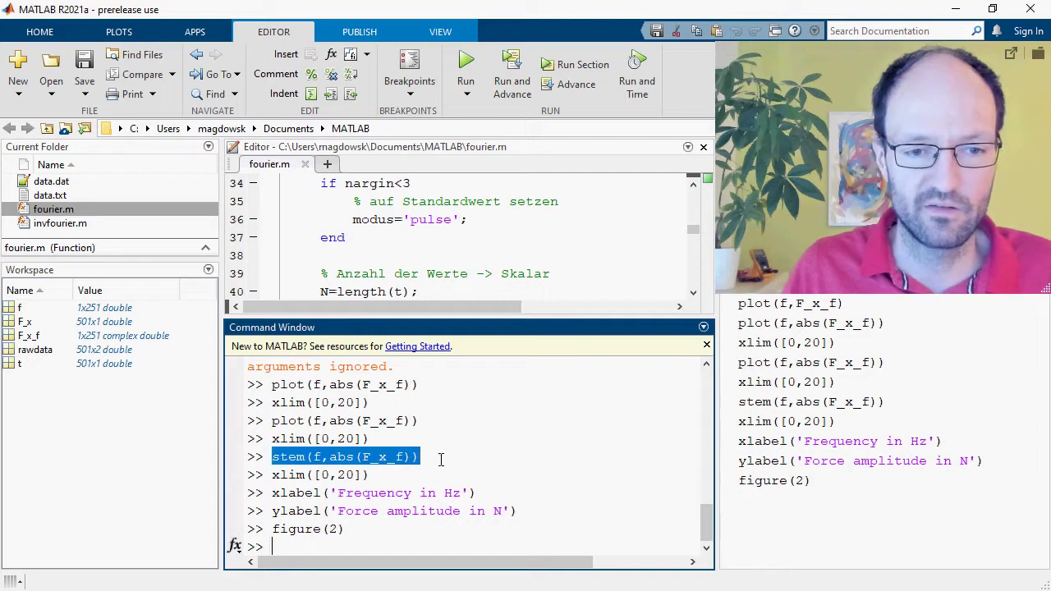
left_click(358, 511)
key("ctrl+c")
key("ctrl+v")
left_click_drag(362, 547, 329, 547)
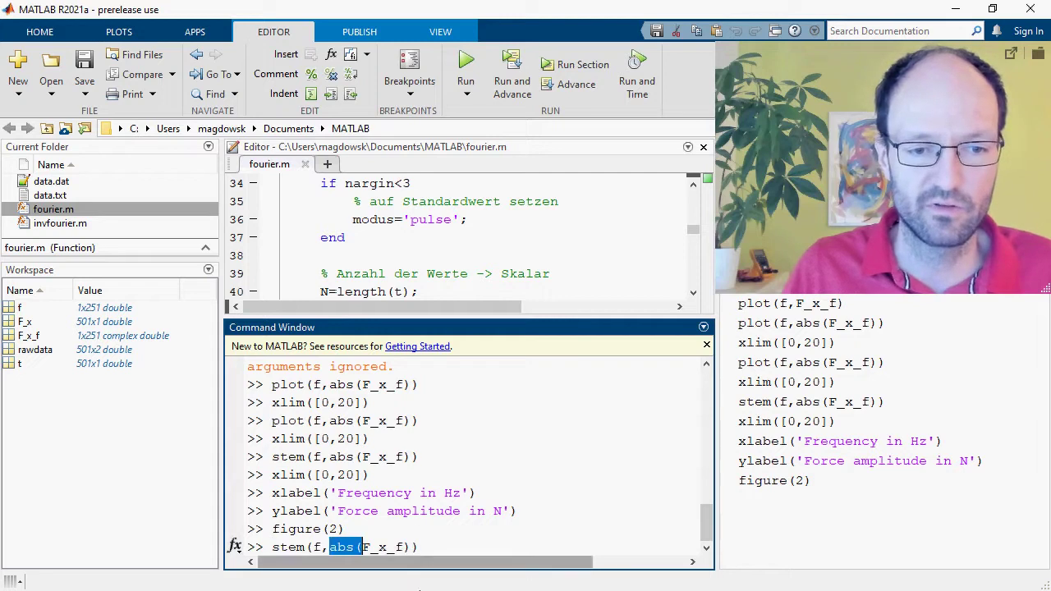
type("a")
type("bs")
key("BackSpace")
key("BackSpace")
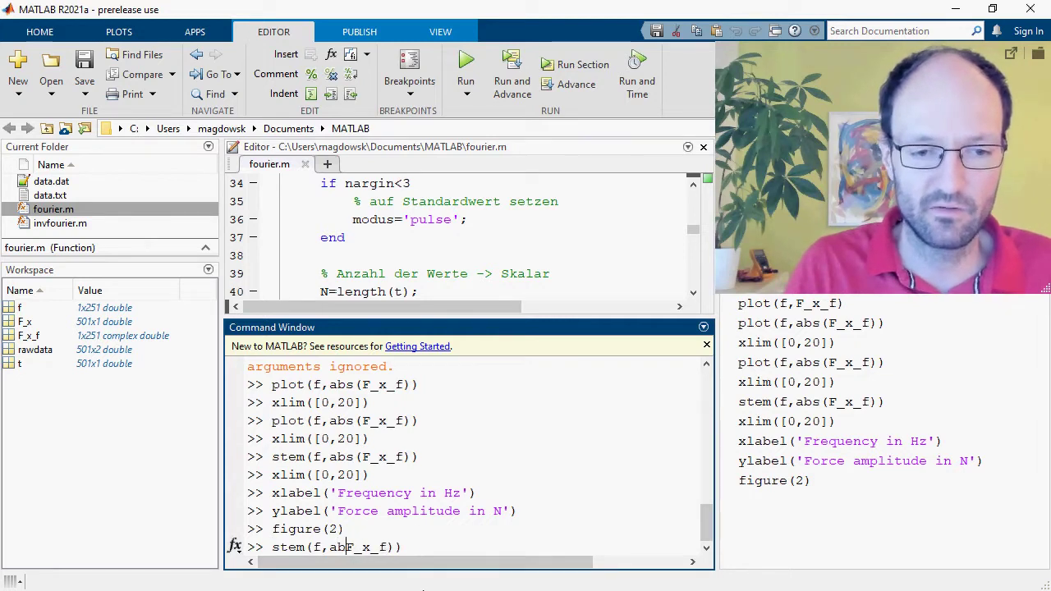
type("ngle(")
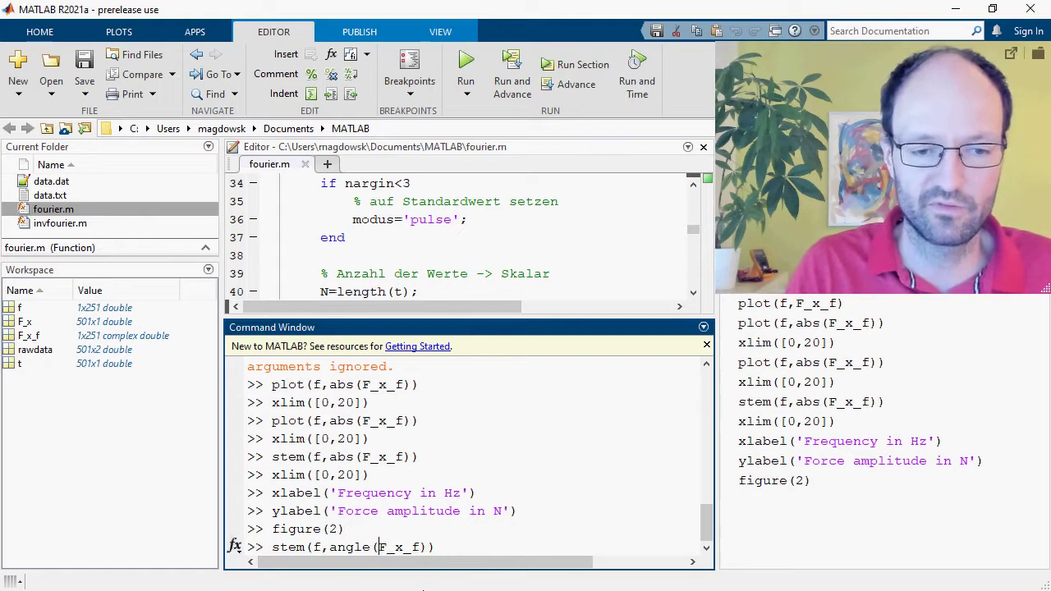
Append *180/pi and run stem(f,angle(F_x_f)*180/pi) to plot phase in degrees.
key("Right")
key("Right")
key("Right")
key("Right")
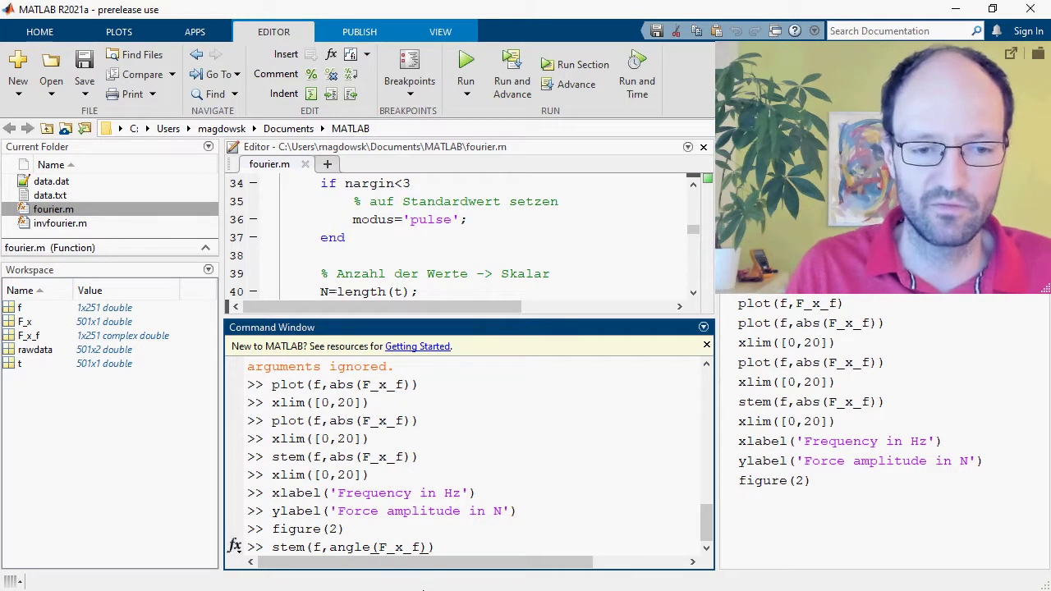
key("shift+Left")
key("shift+Left")
key("shift+Left")
key("shift+Left")
key("shift+Left")
key("shift+Left")
key("shift+Left")
key("shift+Left")
key("shift+Left")
key("shift+Left")
key("shift+Left")
key("shift+Left")
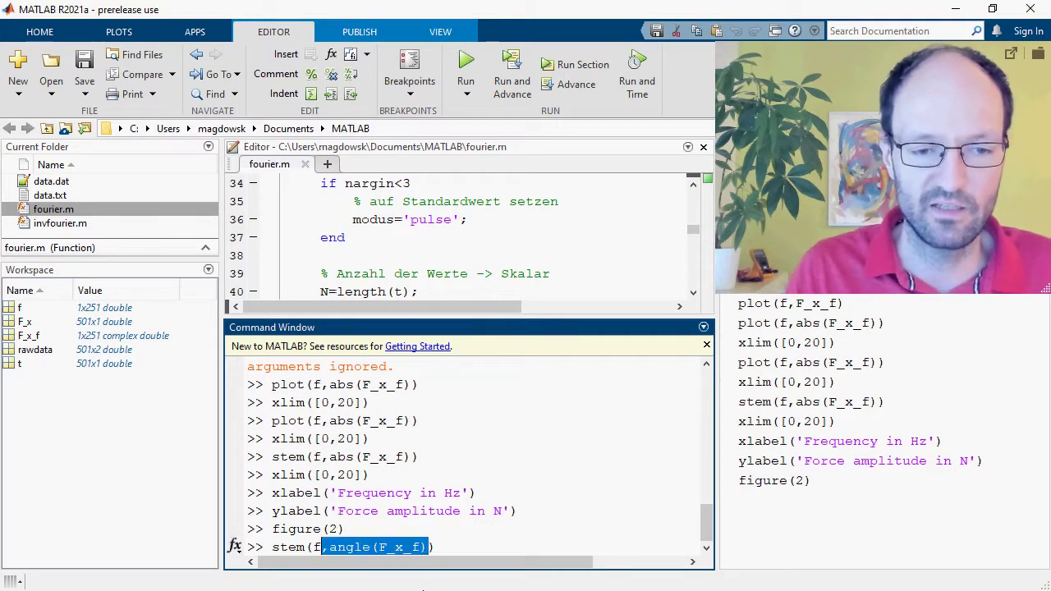
key("shift+Right")
key("End")
key("Left")
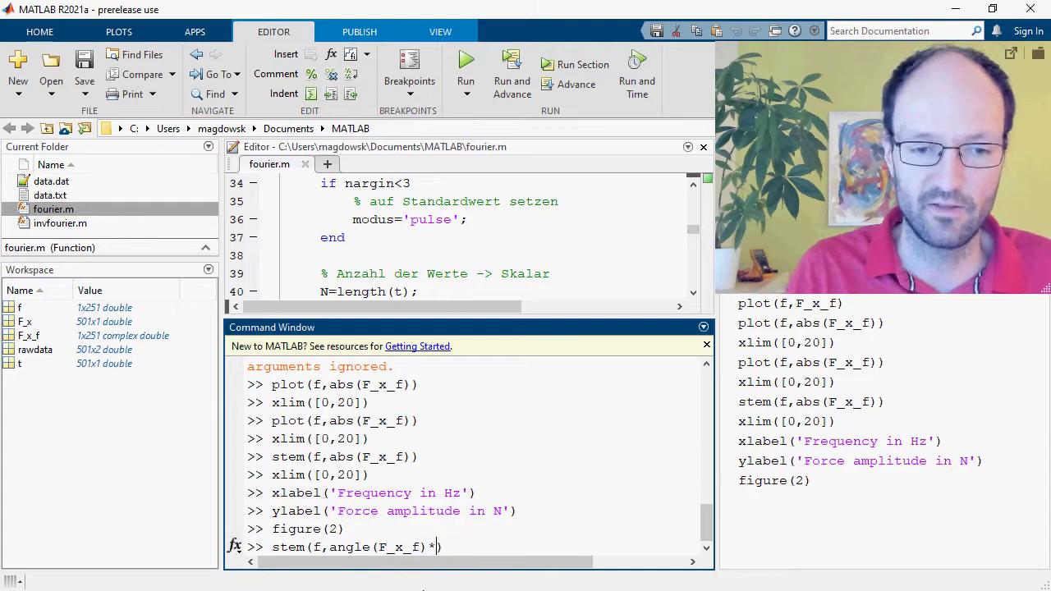
type("*180/pi")
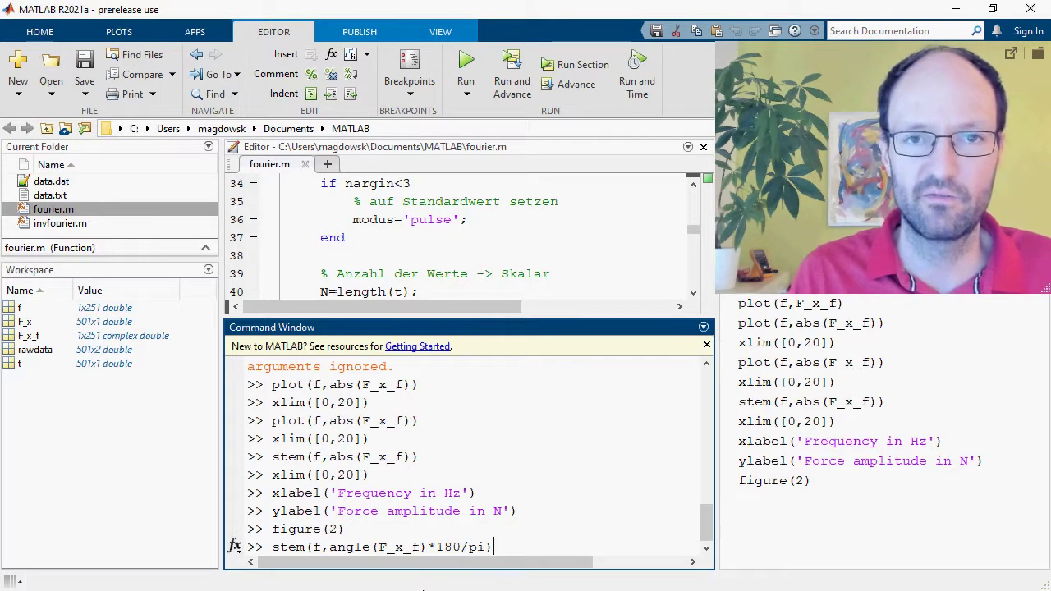
key("Return")
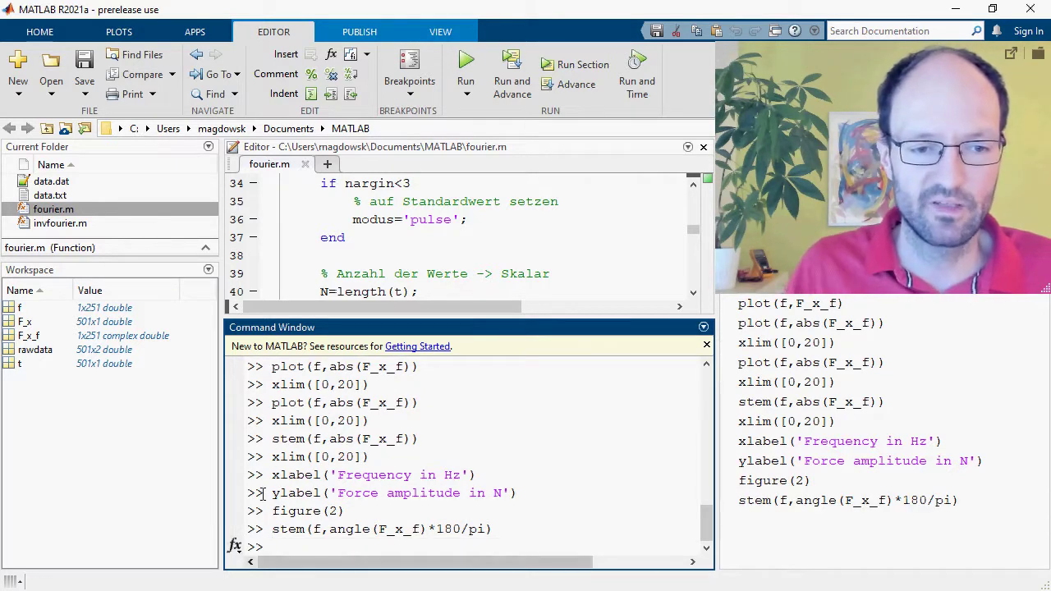
left_click_drag(272, 475, 476, 476)
Label the phase plot's x-axis 'Frequency in Hz' by reusing the earlier xlabel command.
left_click(387, 542)
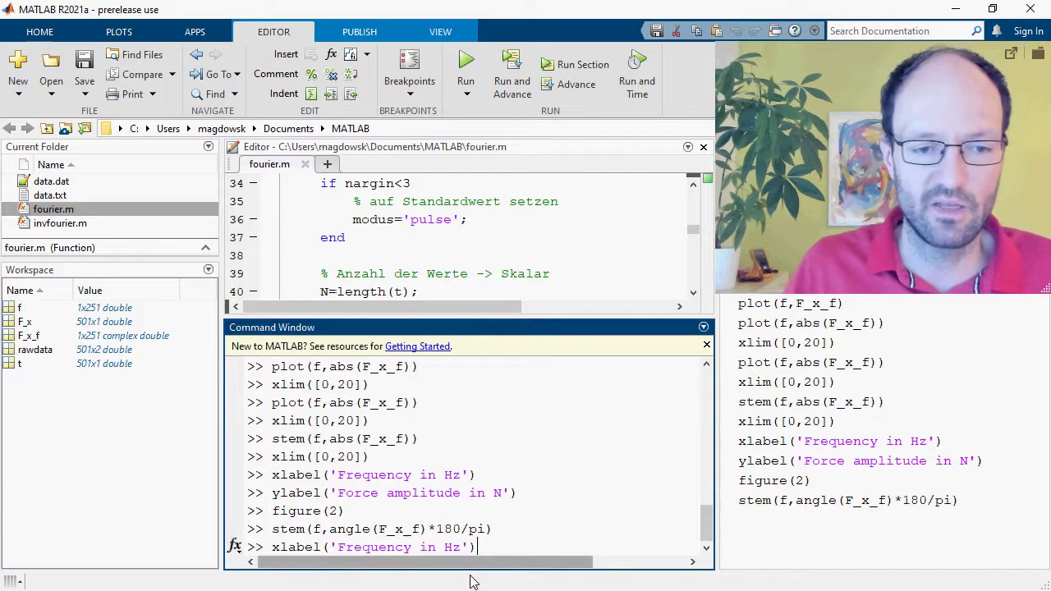
key("ctrl+v")
key("Return")
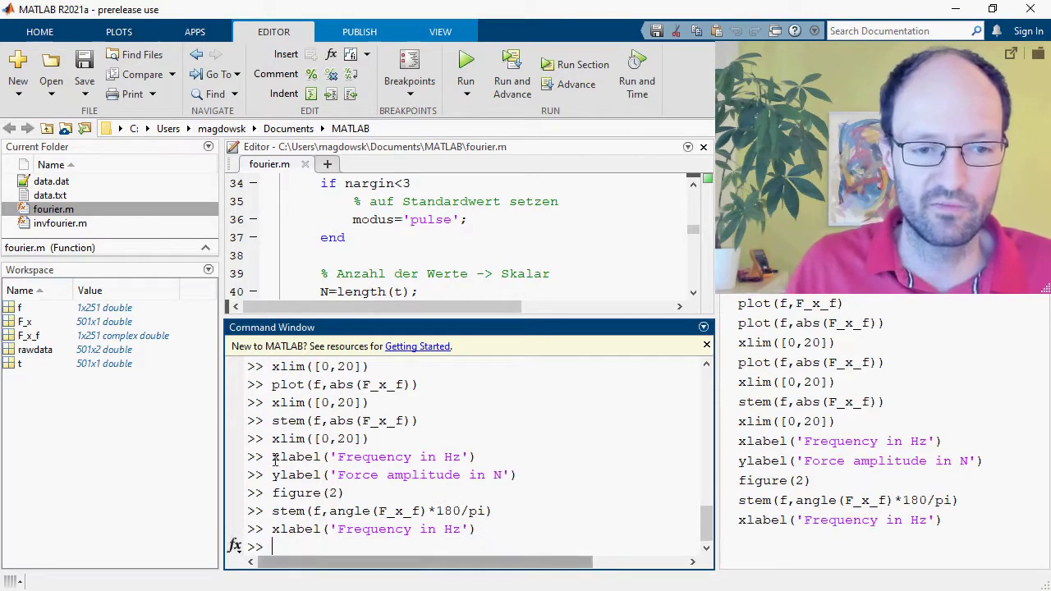
Edit the pasted ylabel command to set the y-axis label 'Phase in °'.
left_click_drag(271, 474, 517, 476)
left_click(383, 545)
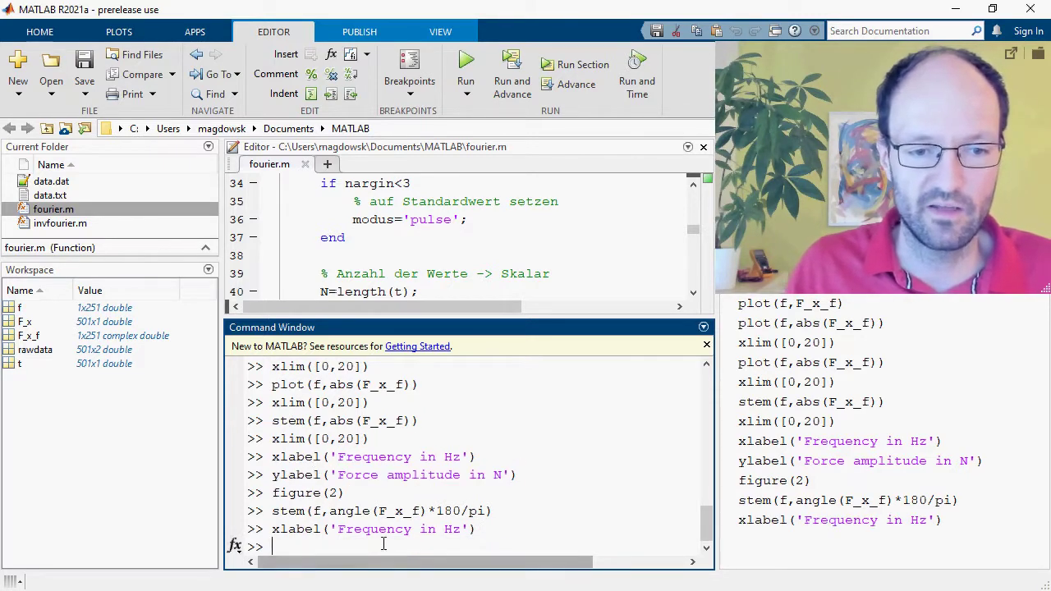
key("ctrl+v")
left_click_drag(336, 547, 456, 548)
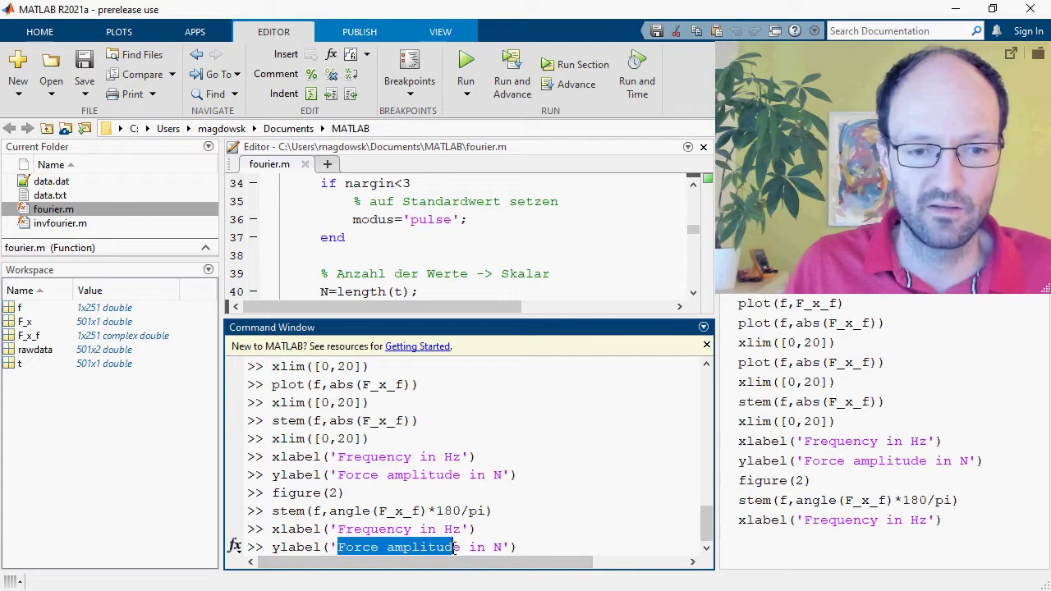
type("Phas")
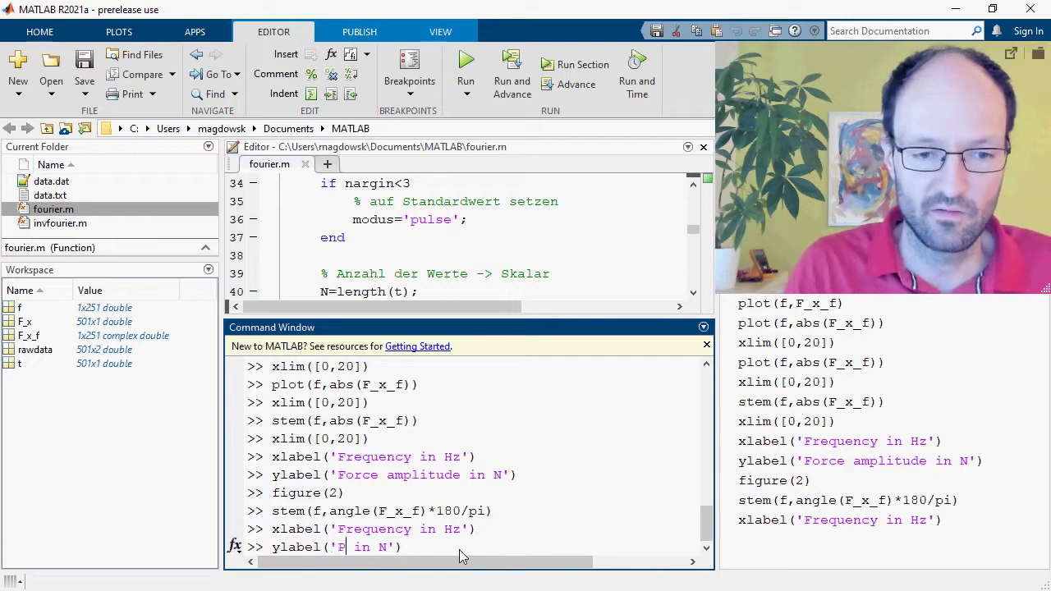
type("e in ")
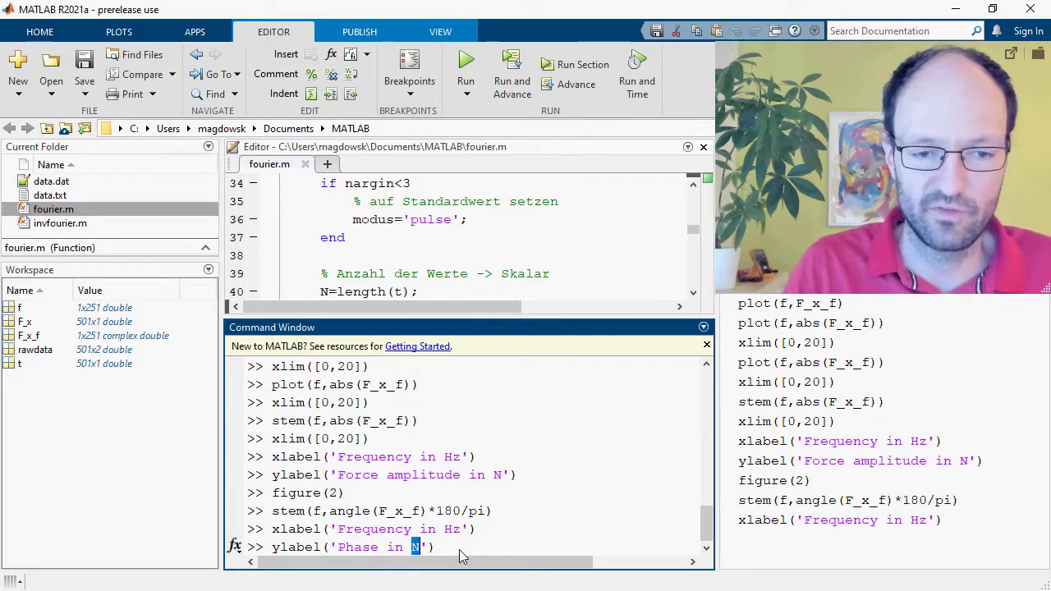
type("°")
key("Return")
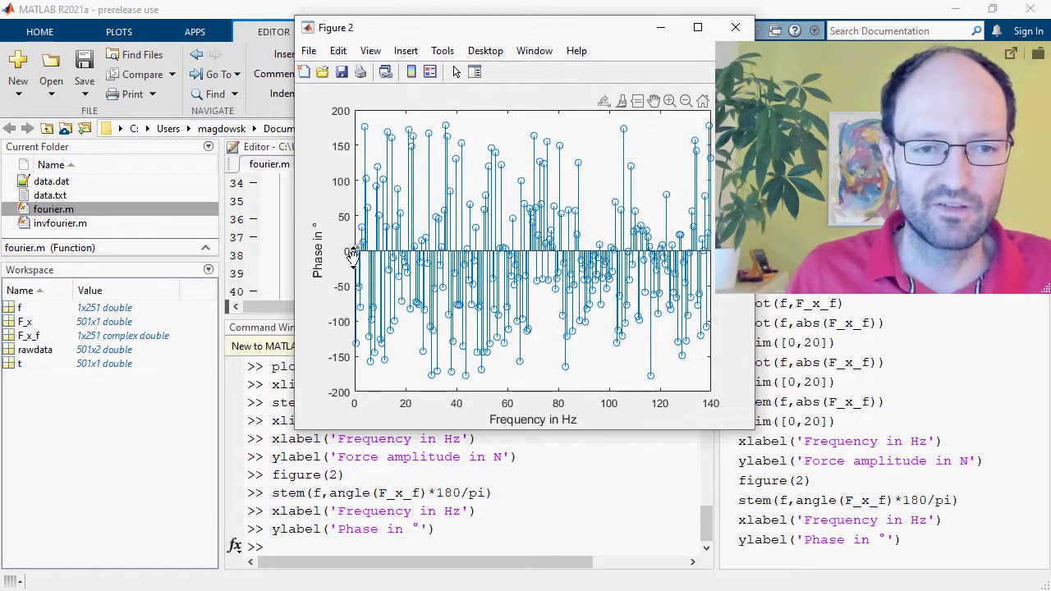
Limit the phase plot's frequency axis to 0–20 Hz with xlim([0,20]).
left_click(372, 544)
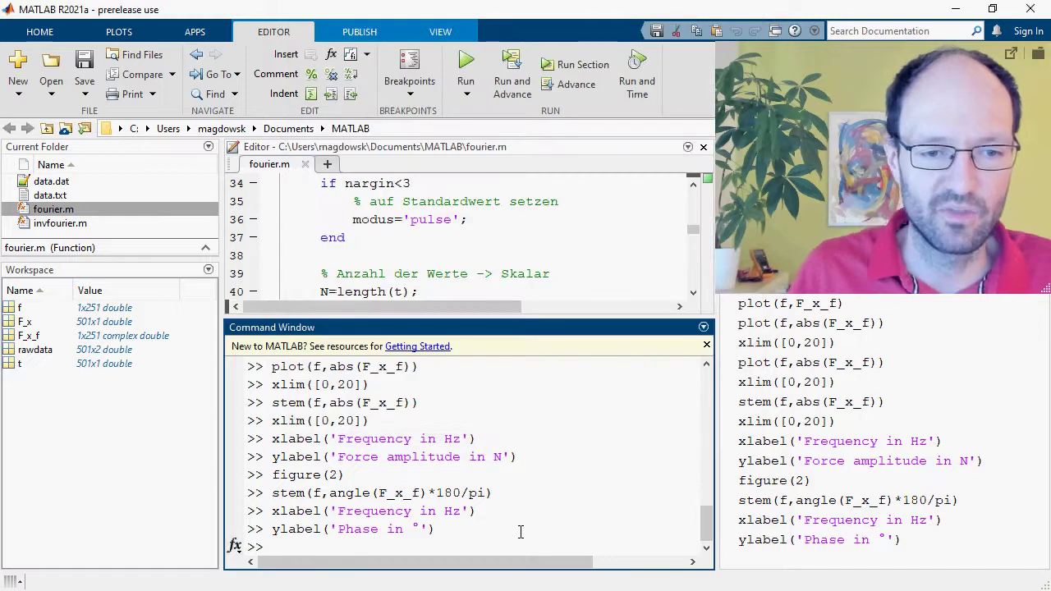
left_click_drag(370, 421, 274, 422)
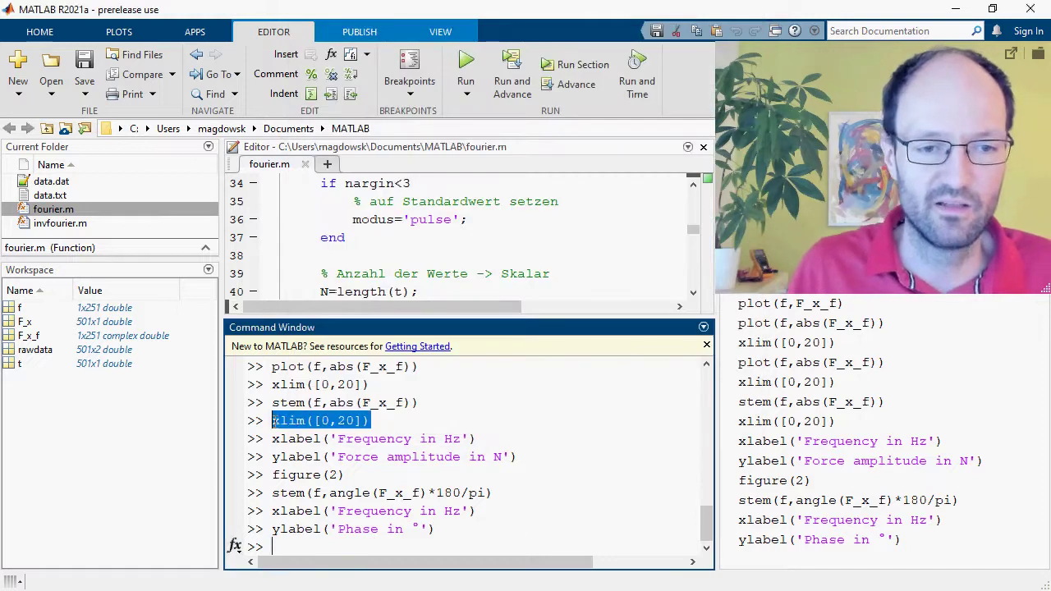
key("ctrl+v")
key("Return")
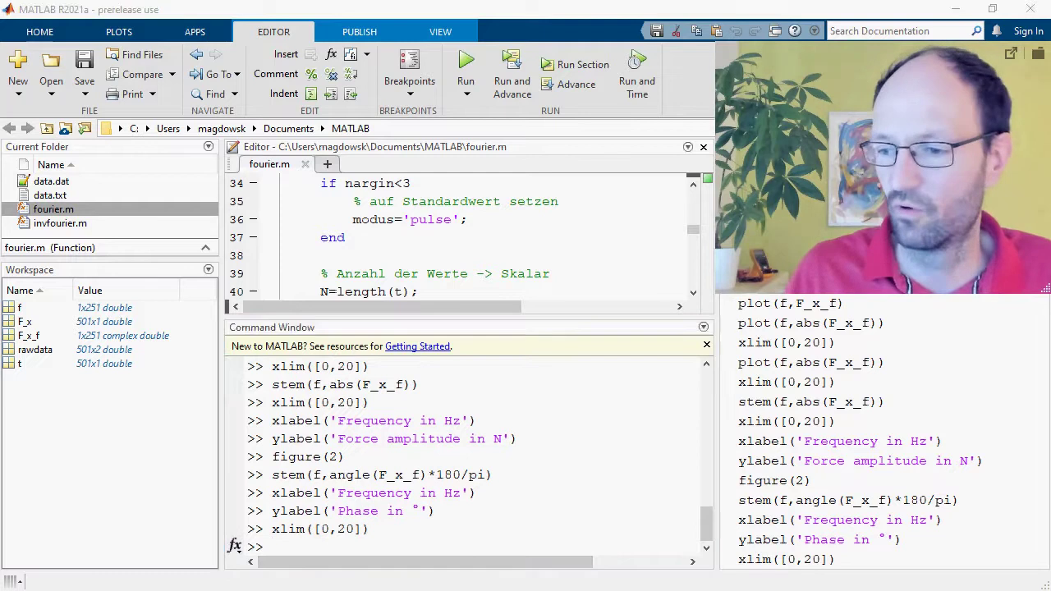
Inspect the phase stems and move the Figure 2 window to the right.
key("alt+Tab")
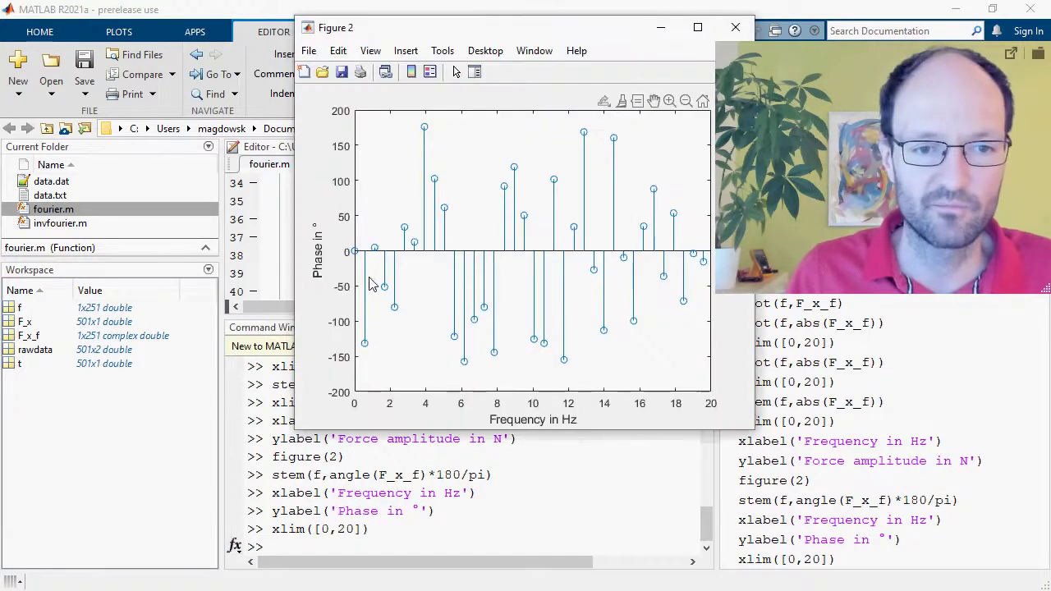
mouse_move(367, 345)
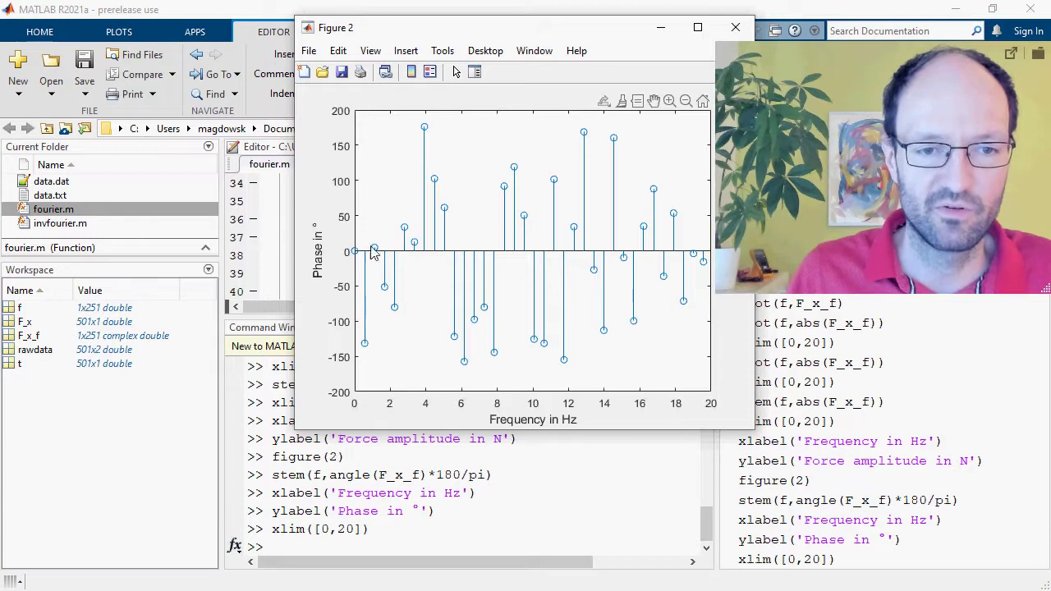
mouse_move(375, 247)
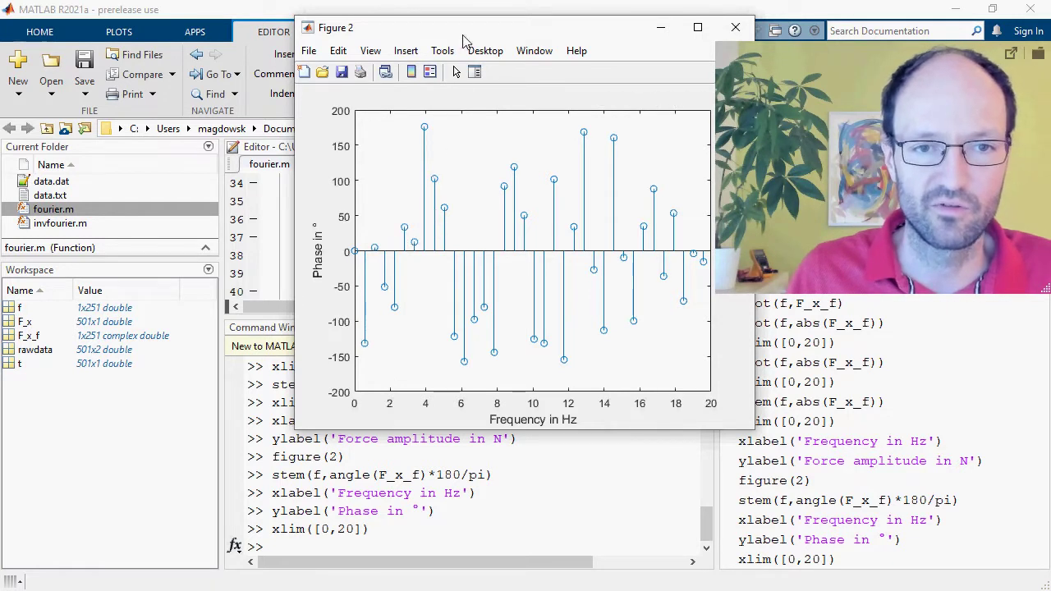
left_click_drag(465, 40, 712, 57)
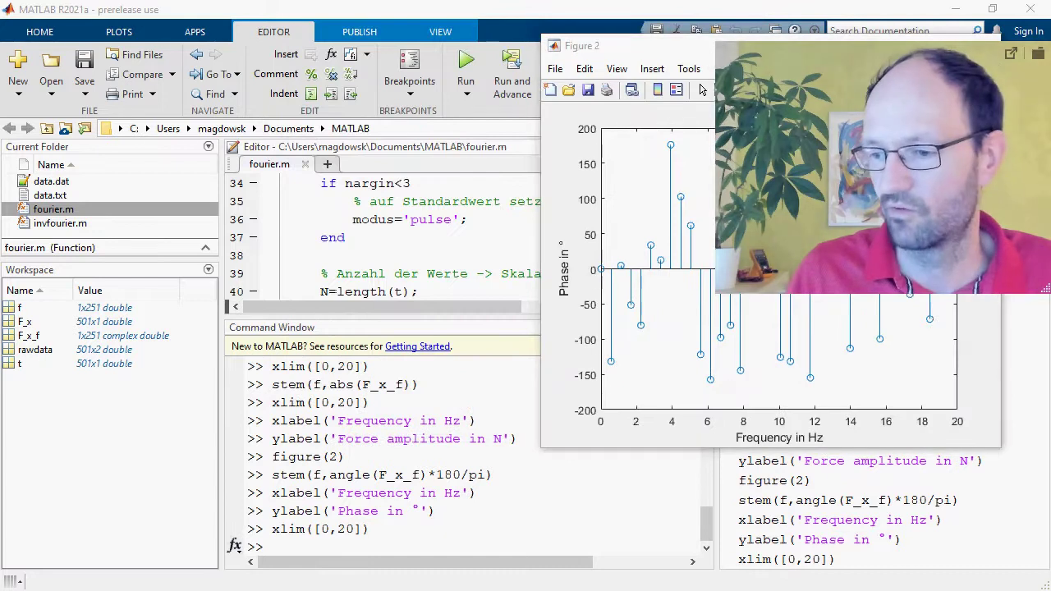
Move the amplitude figure left and turn on its grid with grid on.
key("alt+Tab")
left_click_drag(560, 34, 345, 43)
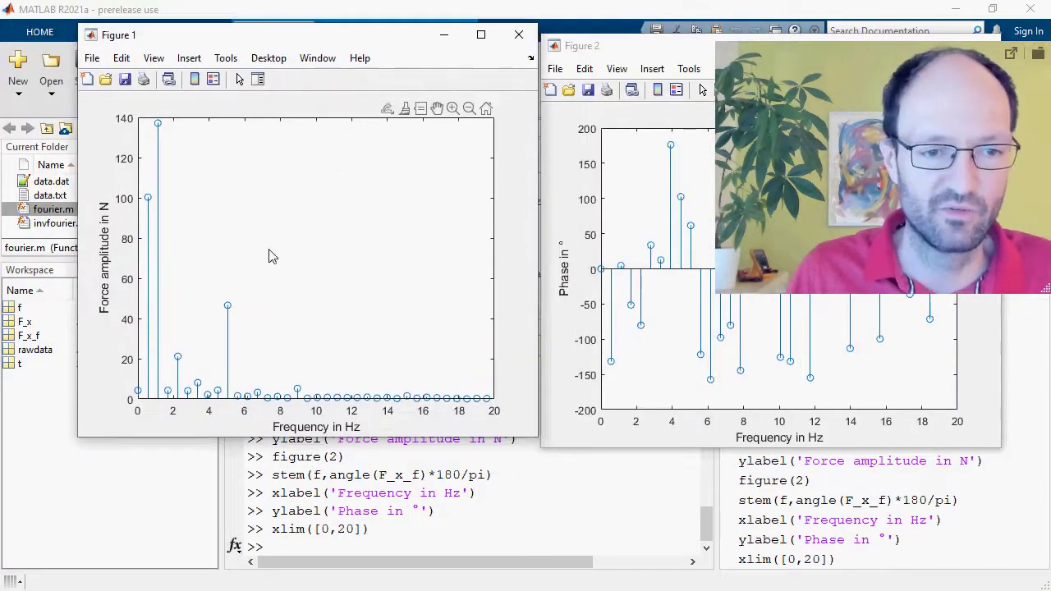
left_click(340, 547)
type("grid")
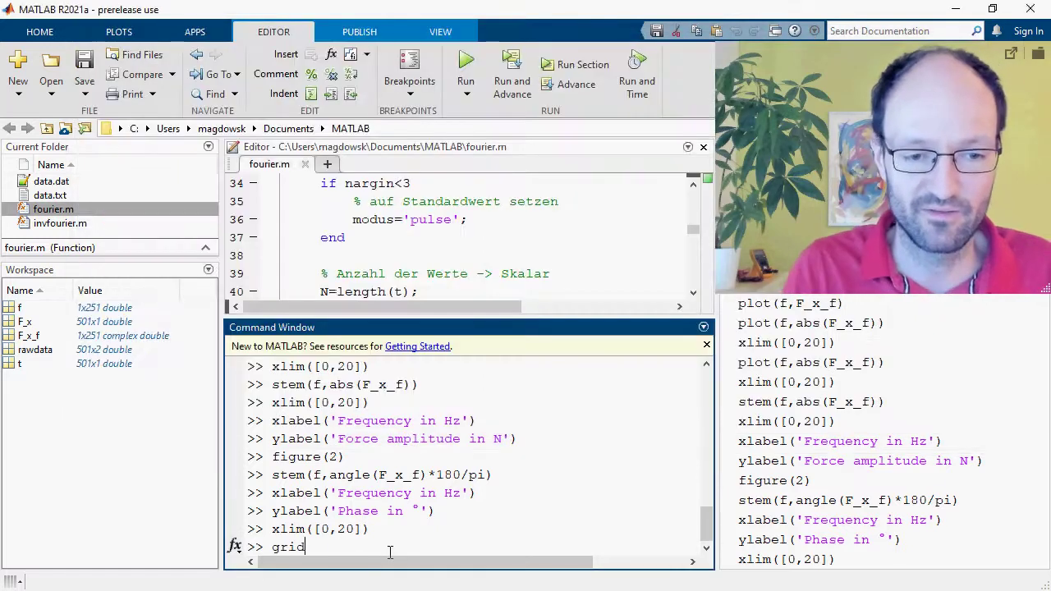
type(" on")
key("Return")
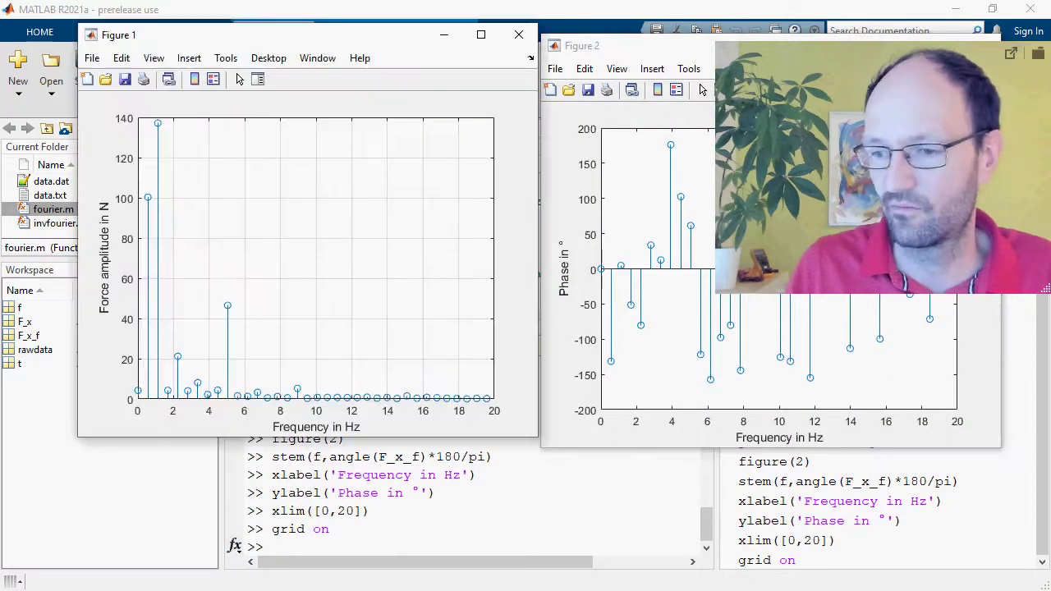
Turn on the grid in the phase figure and place it beside the amplitude figure.
left_click(601, 47)
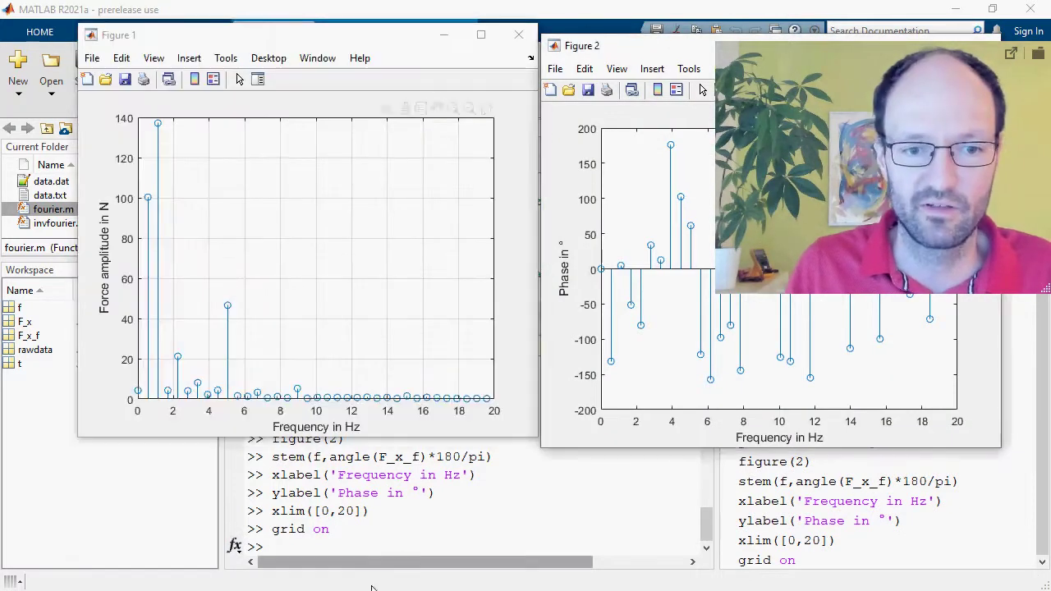
left_click(395, 551)
key("Up")
key("Return")
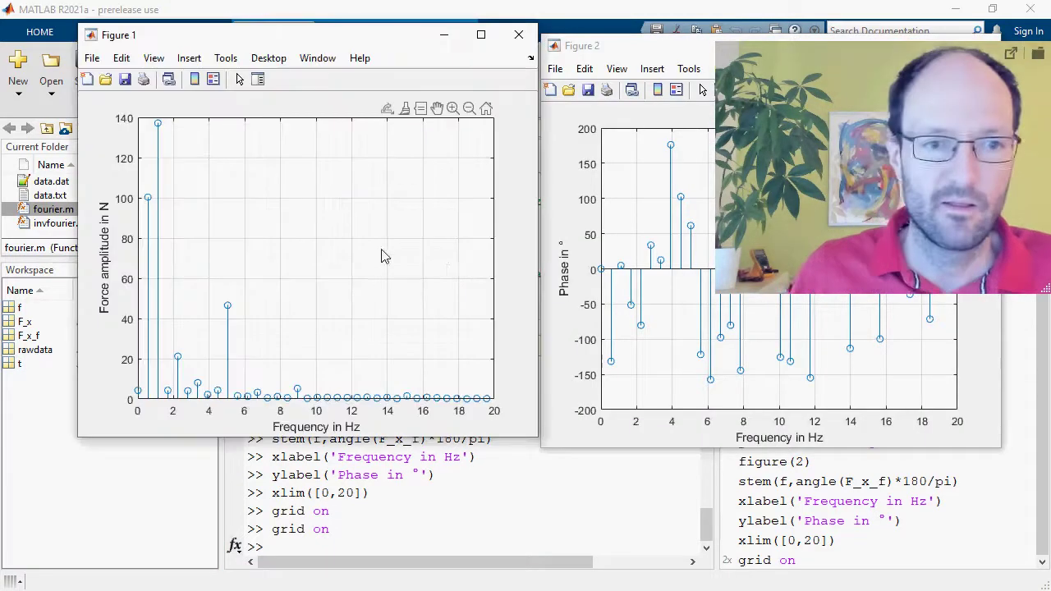
left_click_drag(624, 54, 624, 46)
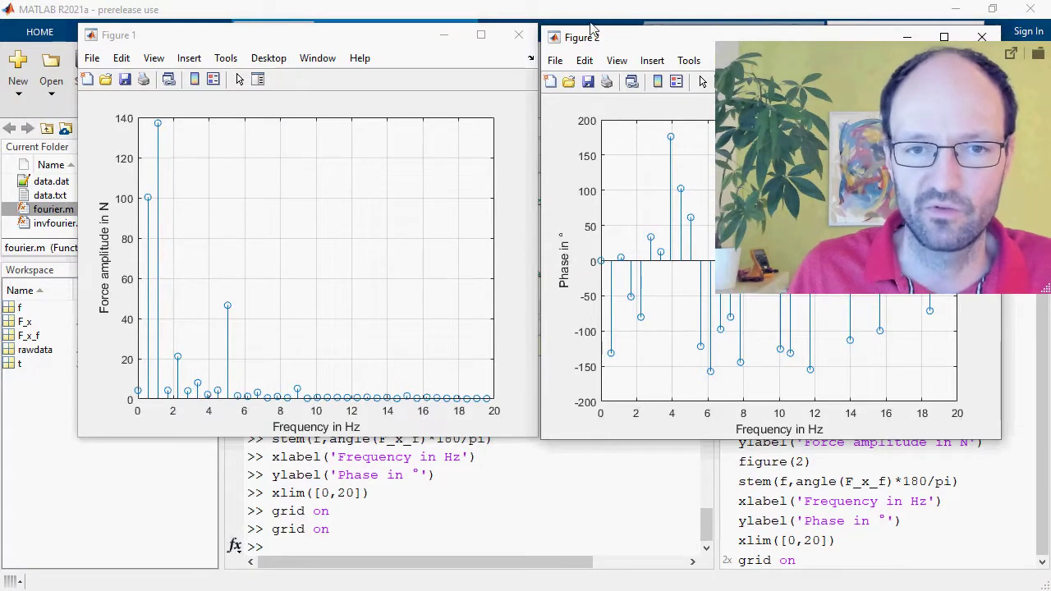
left_click_drag(597, 35, 542, 32)
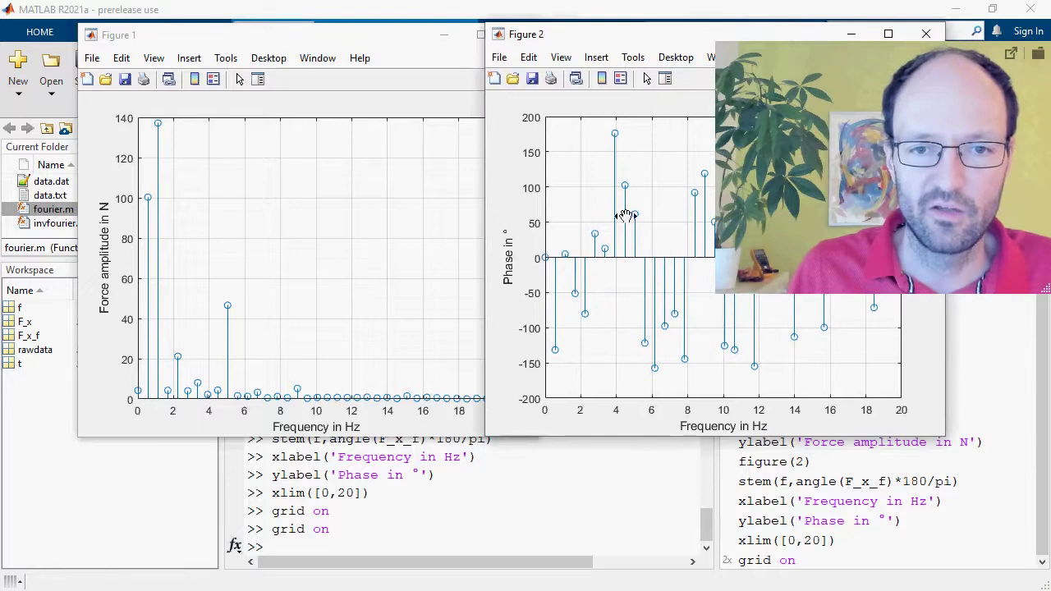
left_click(854, 37)
Minimize the amplitude figure and review the lines extracting t and F_x from rawdata.
left_click(443, 35)
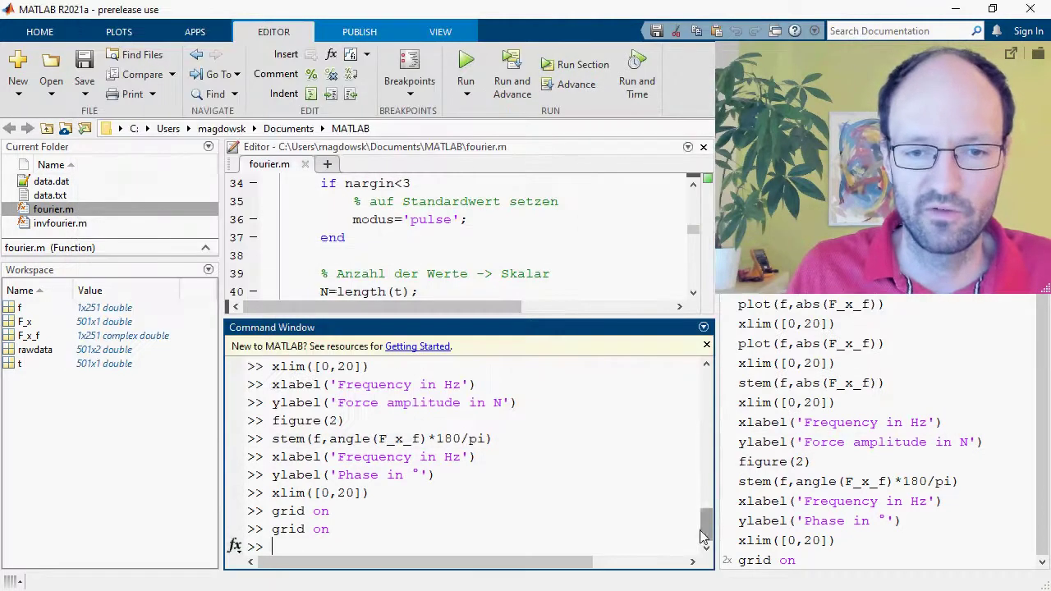
left_click_drag(702, 538, 711, 386)
left_click_drag(272, 442, 396, 462)
left_click(274, 460)
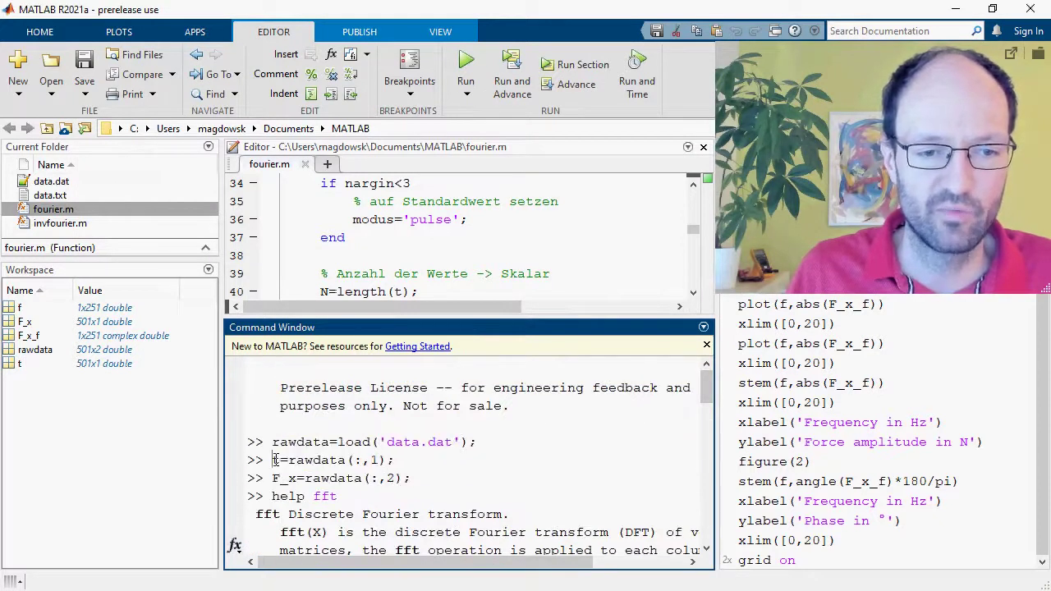
left_click_drag(275, 460, 427, 474)
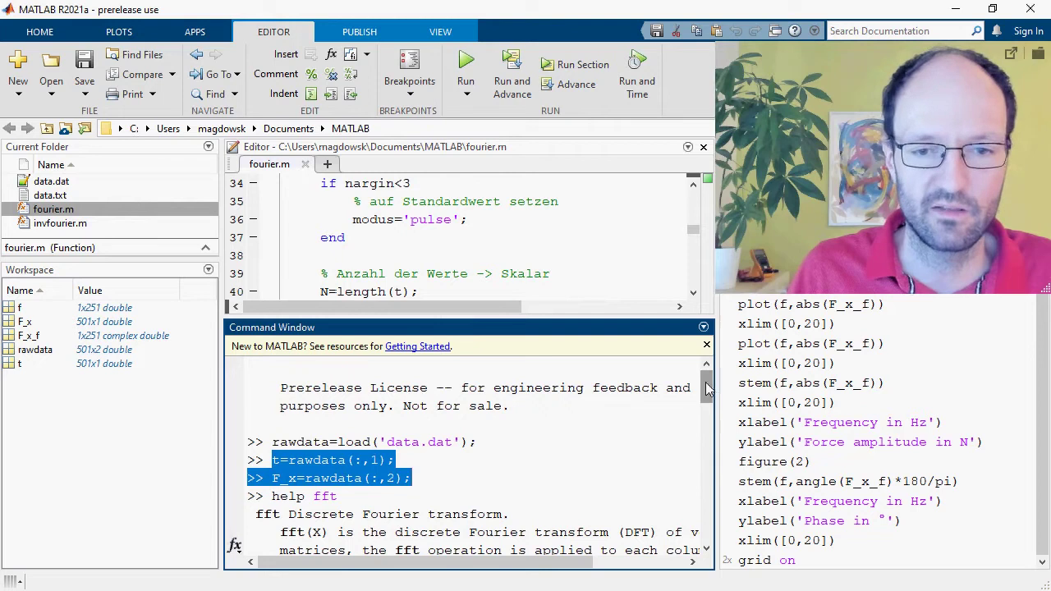
scroll(384, 458, "down", 1)
left_click(279, 468)
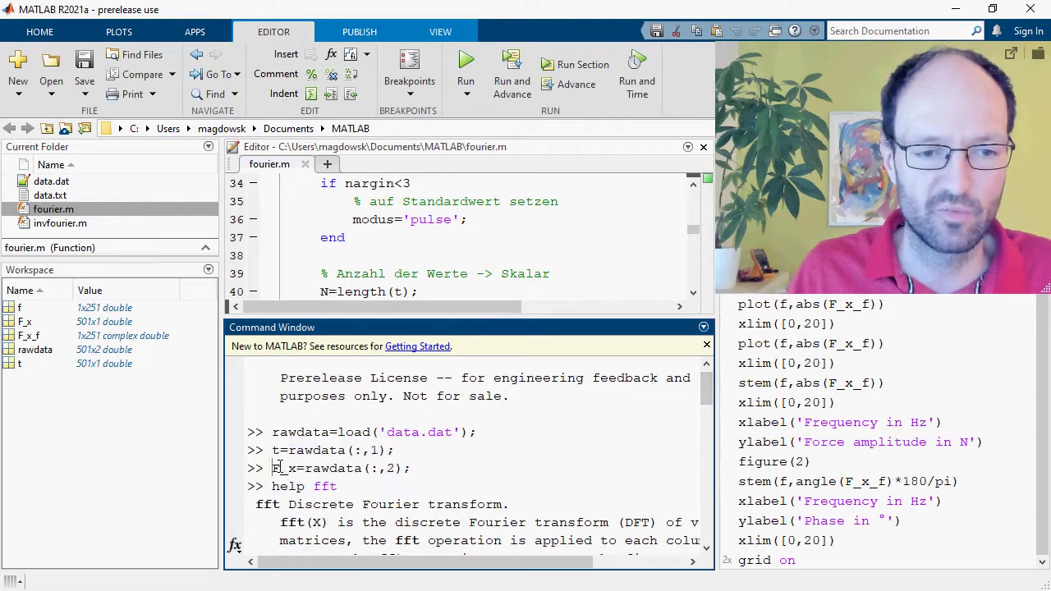
Review the fourier call, its 'sinus' mode argument and outputs [f,F_x_f].
left_click_drag(708, 393, 708, 490)
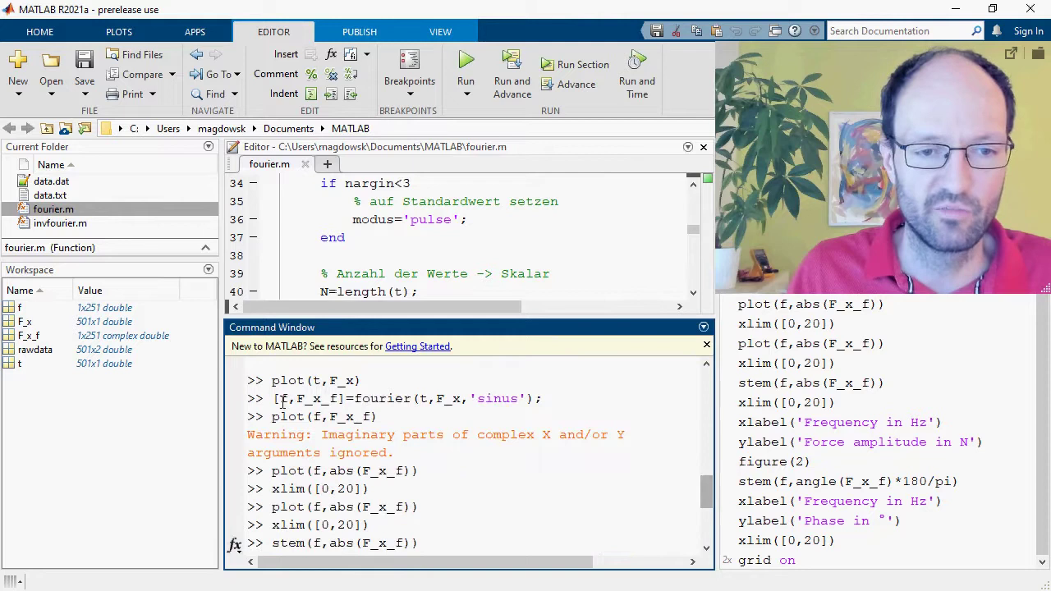
left_click_drag(270, 399, 544, 399)
left_click_drag(419, 398, 528, 400)
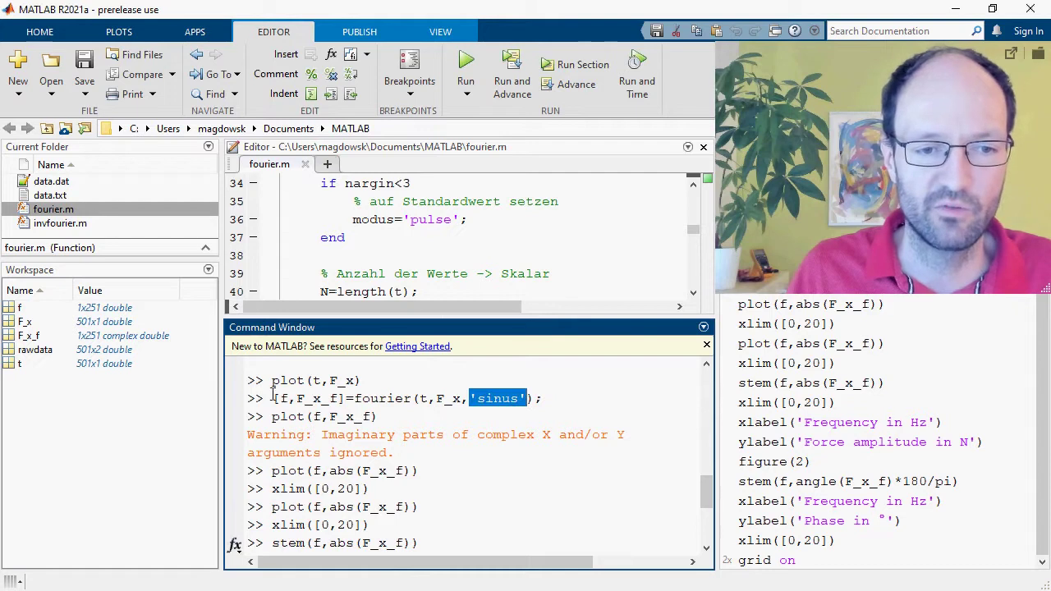
left_click_drag(274, 397, 353, 400)
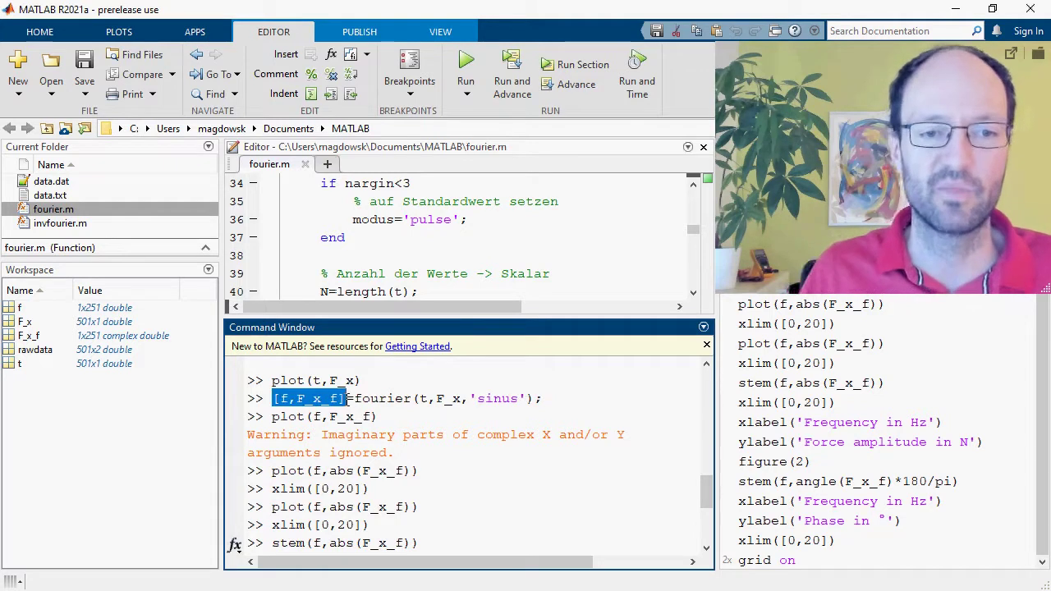
scroll(349, 400, "down", 2)
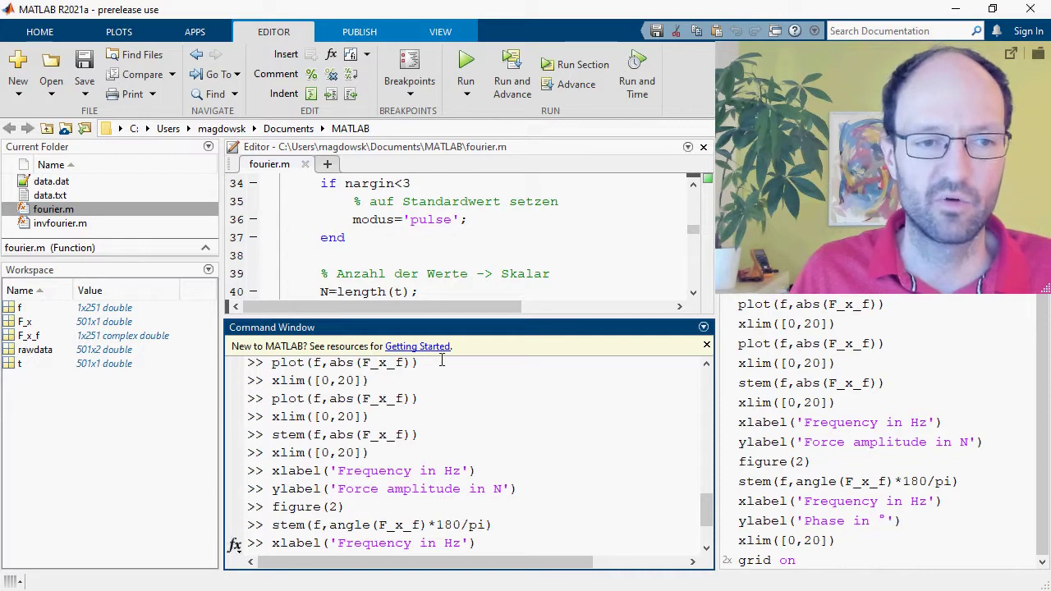
Open invfourier.m from the Current Folder in the editor and scroll to its function line.
left_click(34, 227)
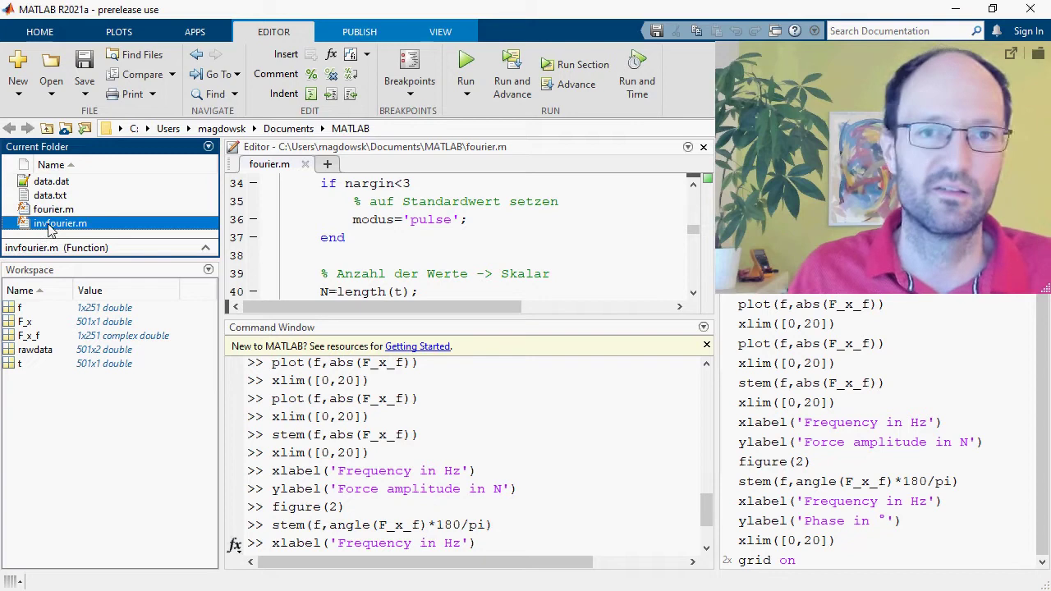
right_click(49, 230)
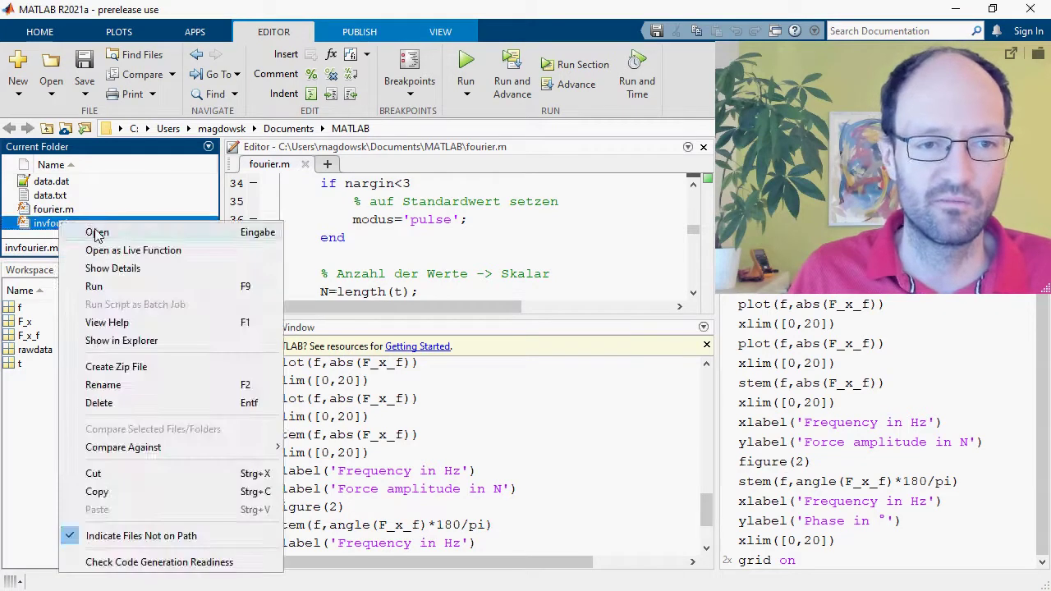
left_click(95, 232)
scroll(465, 263, "down", 2)
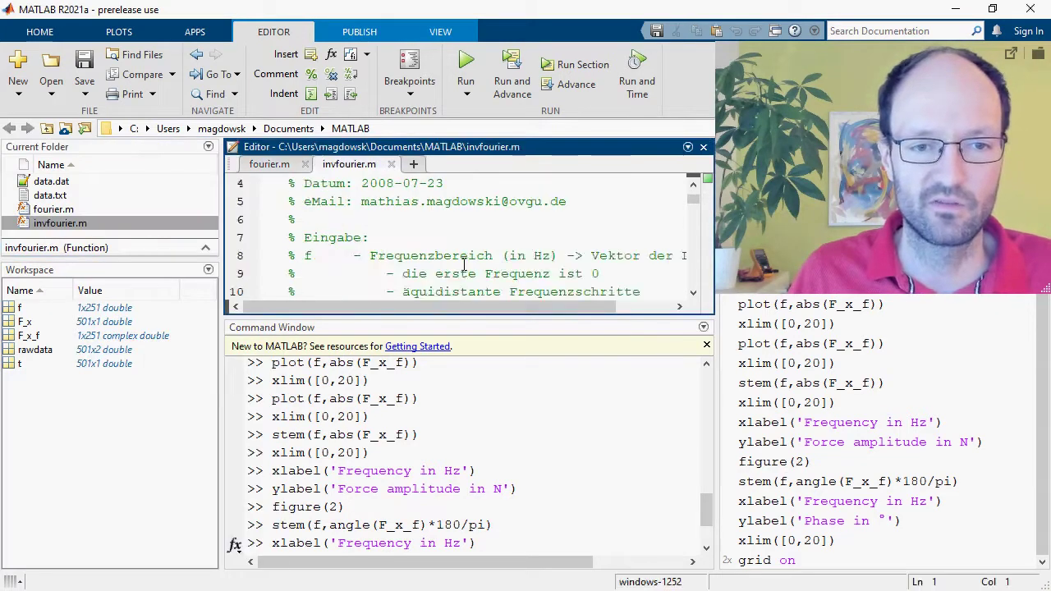
scroll(464, 261, "up", 1)
scroll(464, 263, "down", 2)
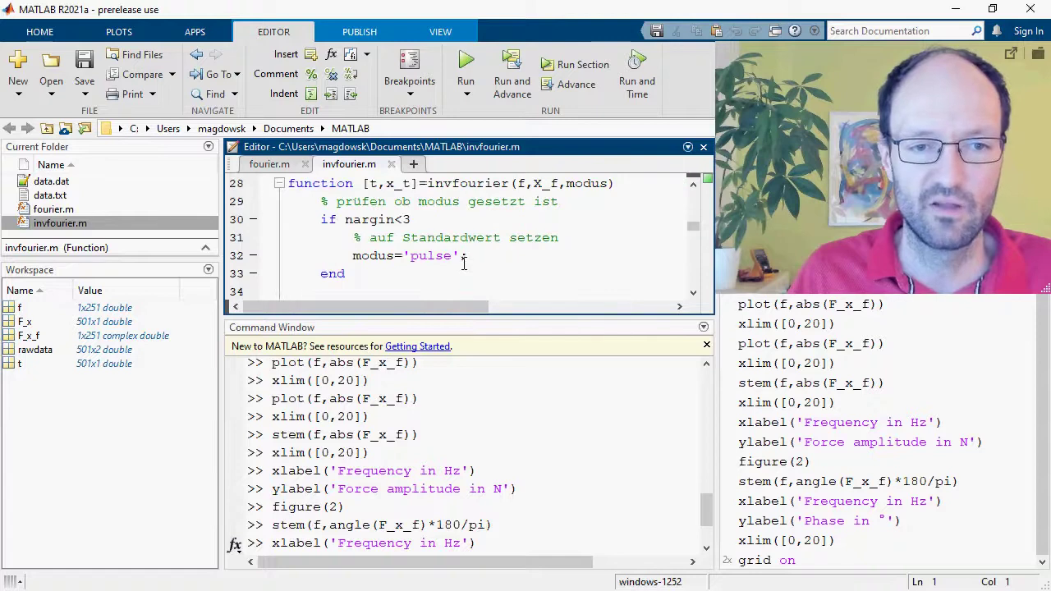
scroll(462, 263, "up", 2)
scroll(482, 270, "down", 1)
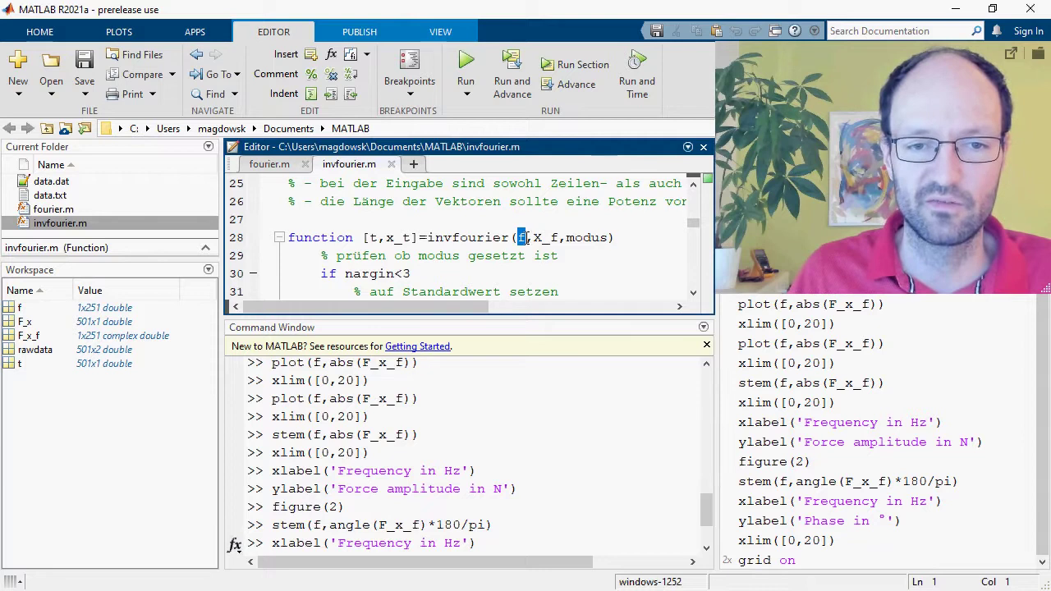
Highlight inputs X_f and modus and outputs [t,x_t] on line 28's function definition.
left_click(536, 237)
double_click(537, 238)
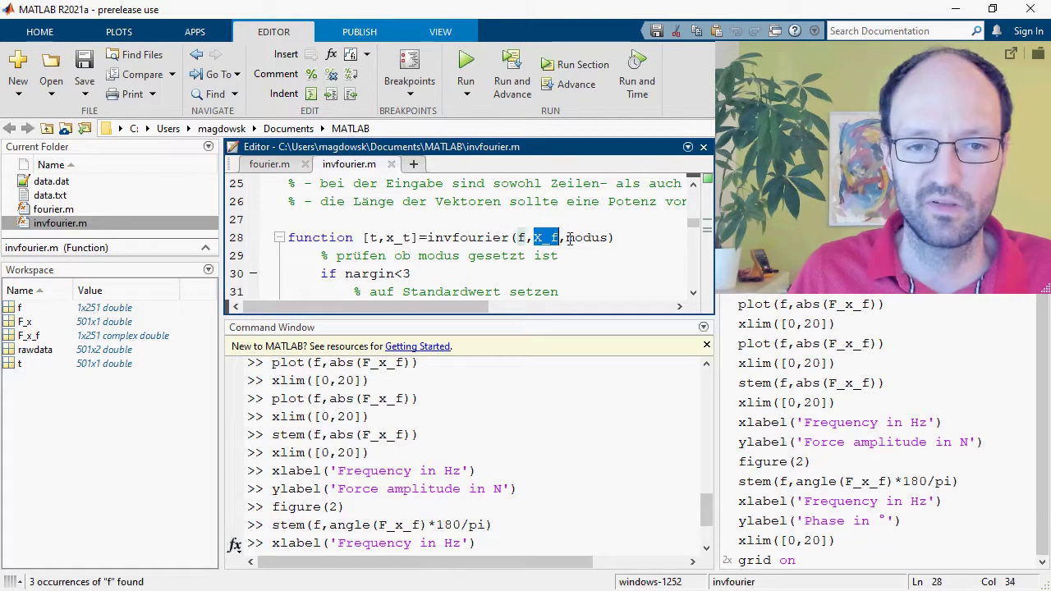
left_click_drag(570, 237, 609, 237)
left_click(362, 238)
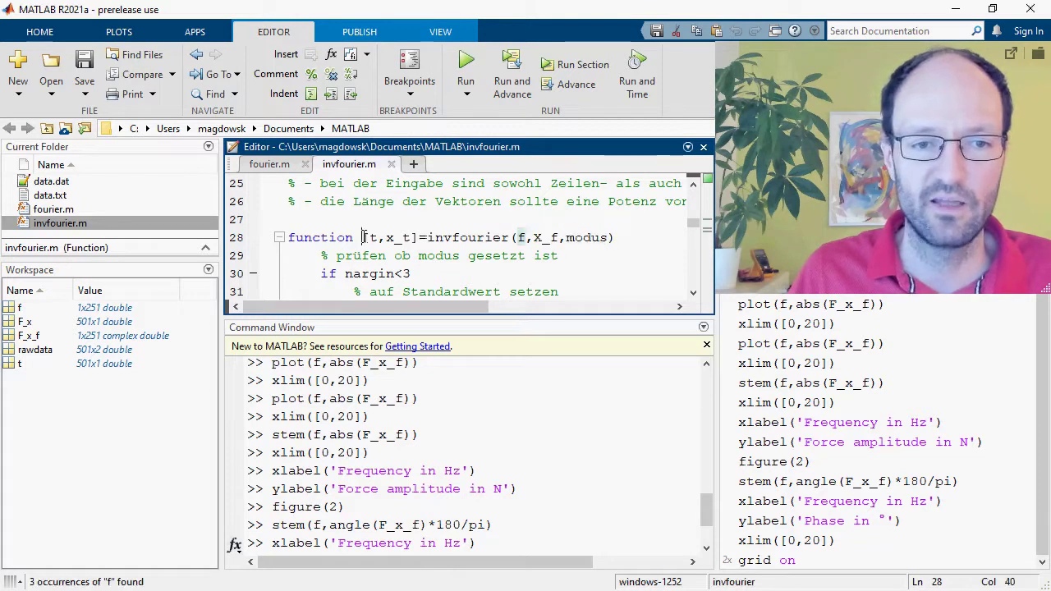
left_click_drag(362, 238, 420, 237)
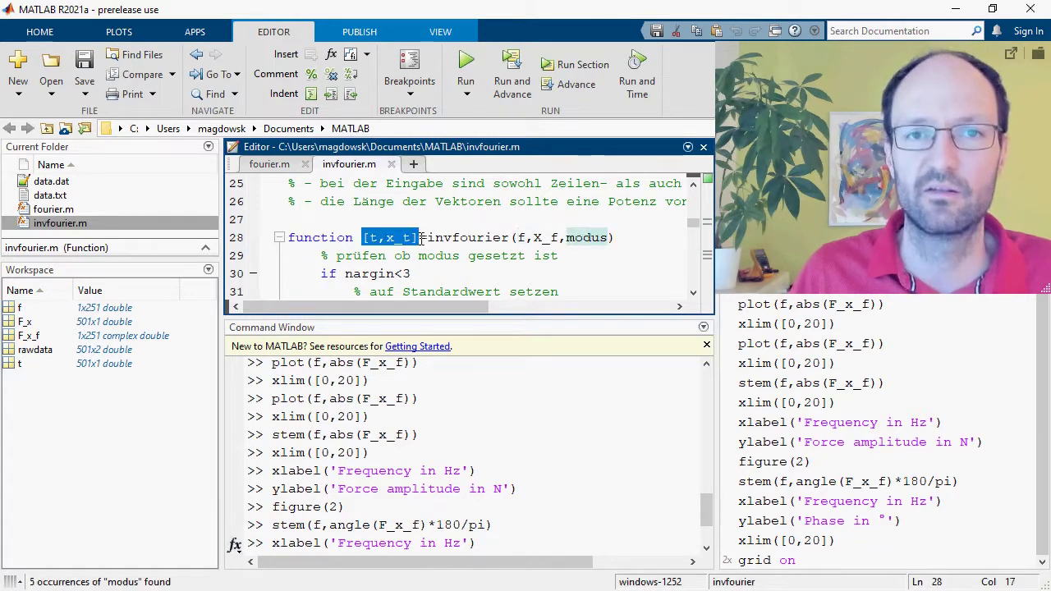
key("Left")
key("Left")
key("Left")
key("Left")
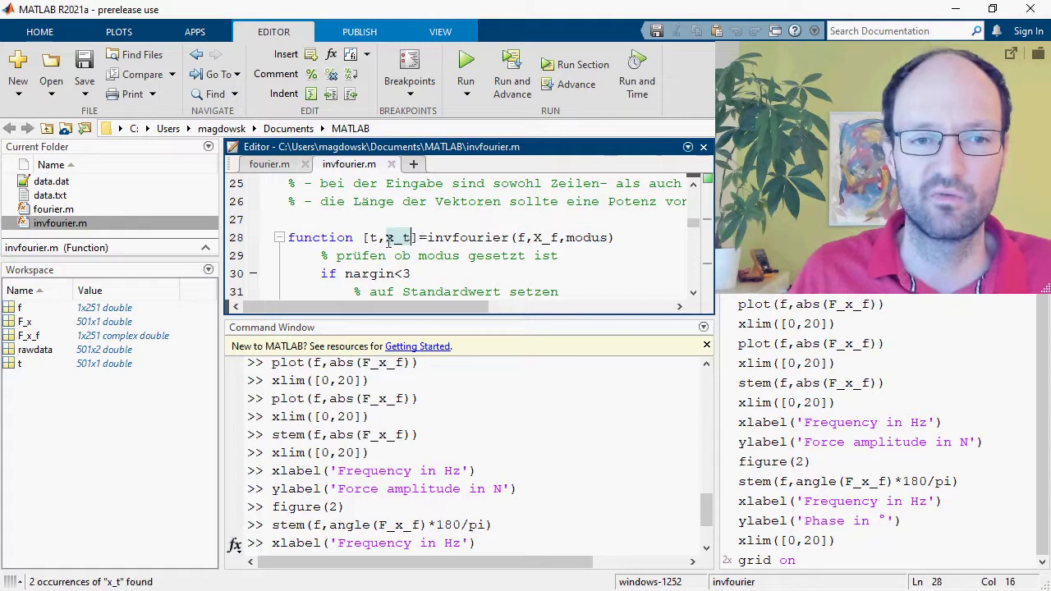
key("shift+Right")
key("shift+Right")
key("shift+Right")
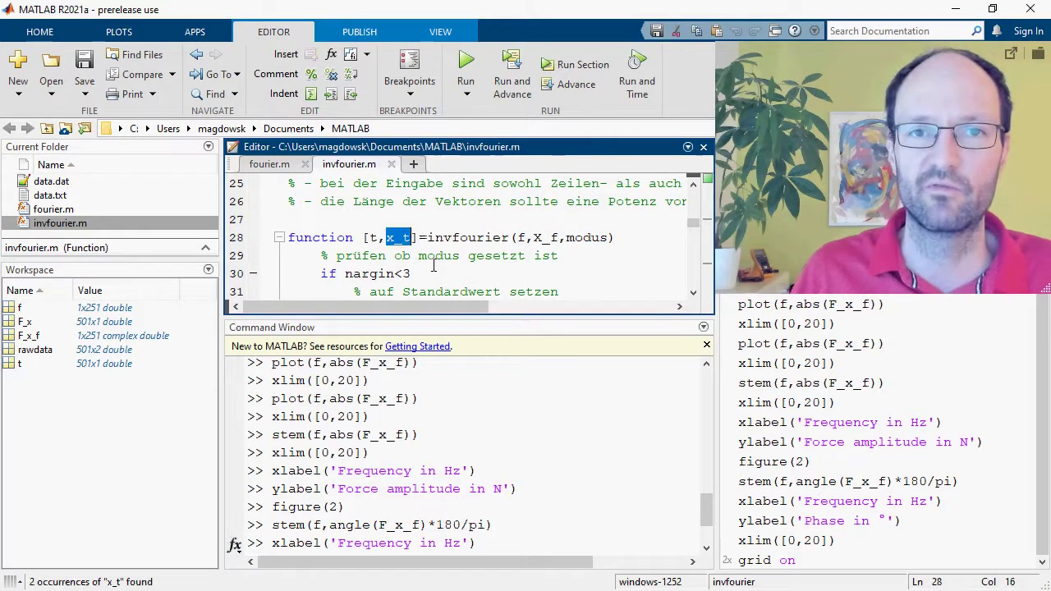